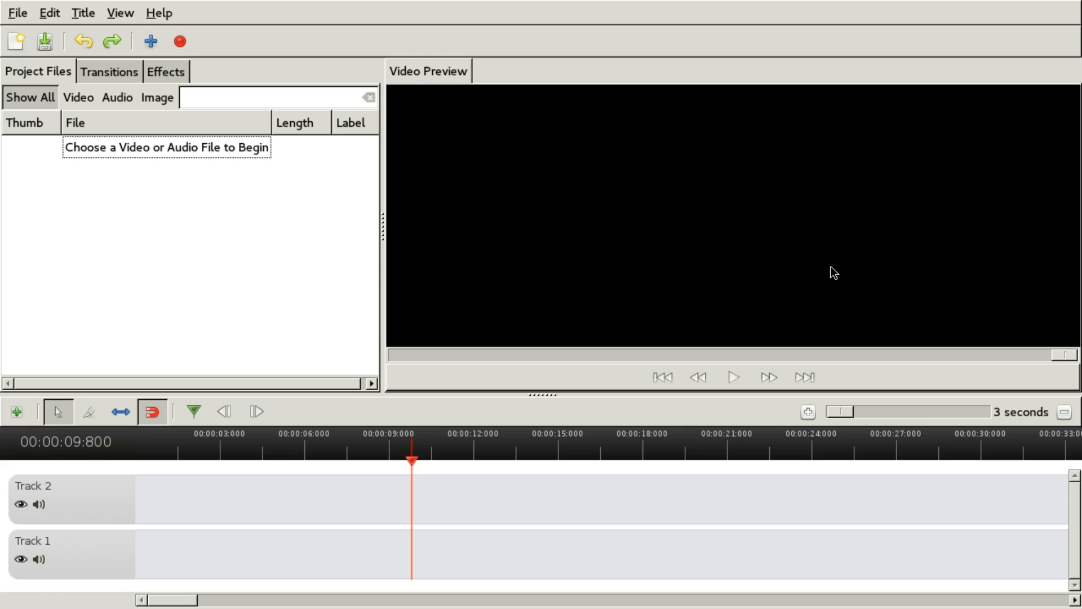
Check the program's version information and browse the Help and File menus.
click(158, 16)
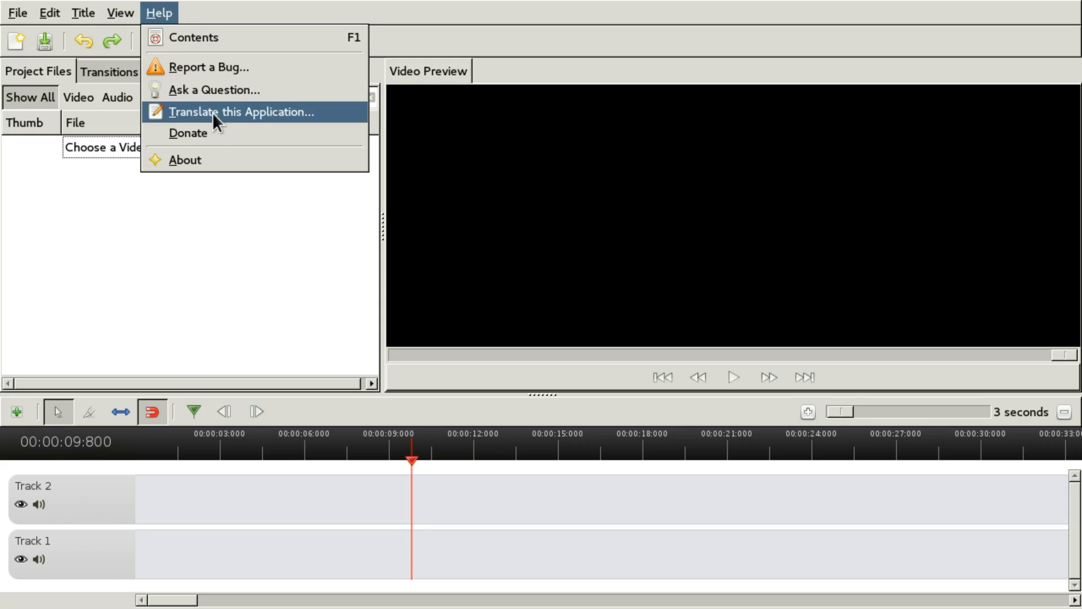
click(217, 158)
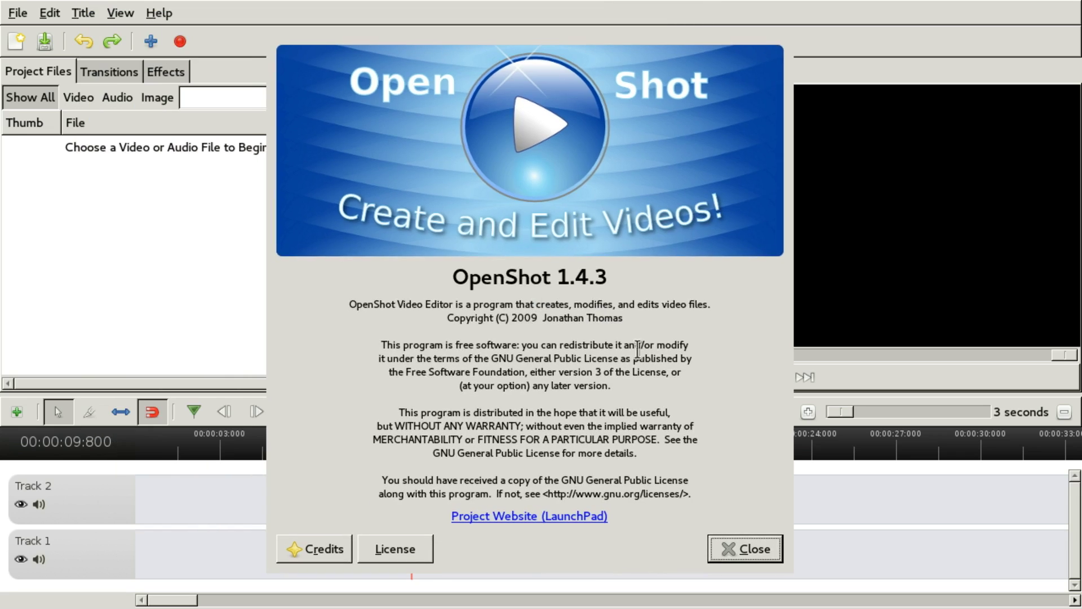
click(754, 547)
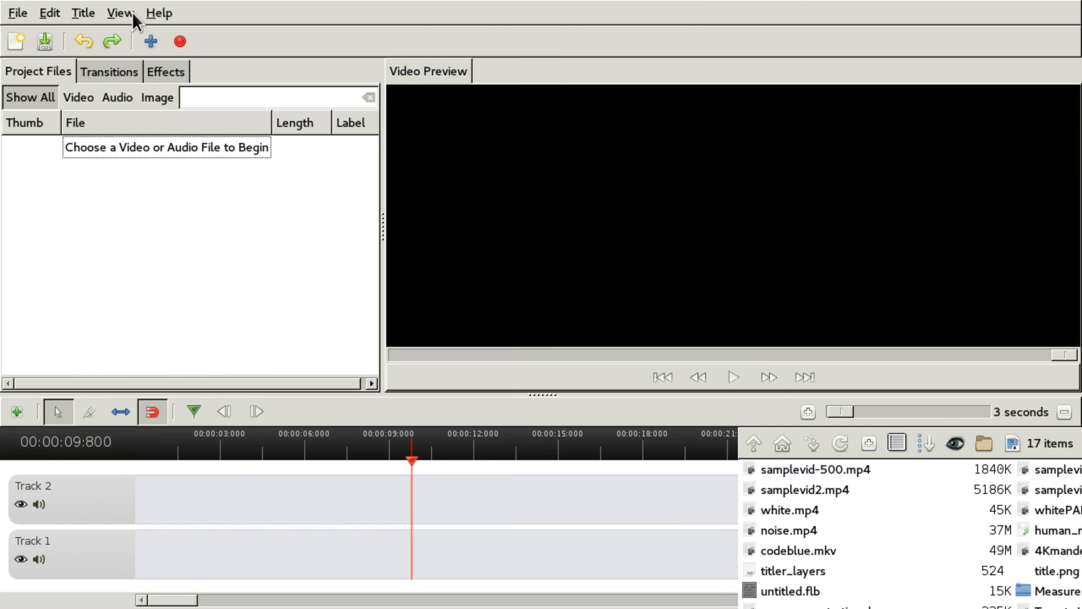
click(83, 12)
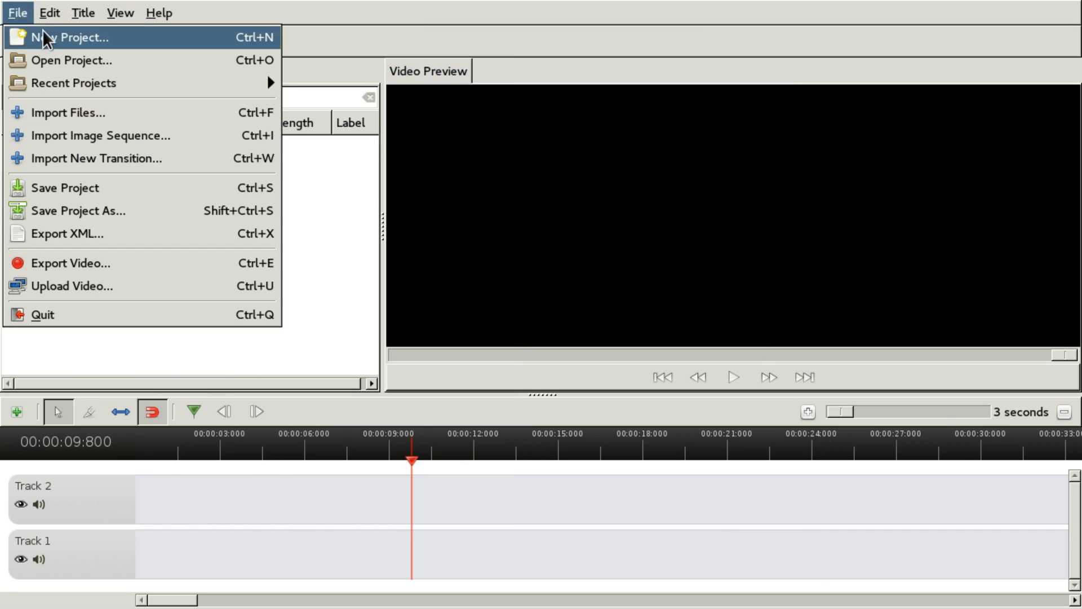
mouse_move(111, 20)
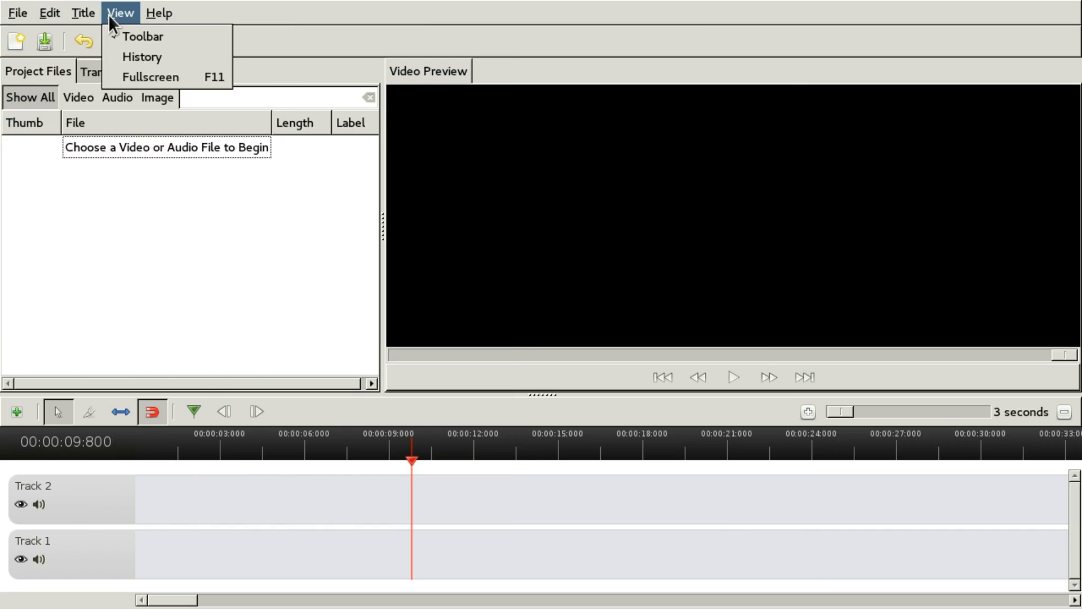
mouse_move(54, 16)
click(172, 14)
Look through the Transitions and Effects tabs, then return to Project Files.
click(125, 66)
click(149, 71)
click(107, 72)
click(55, 73)
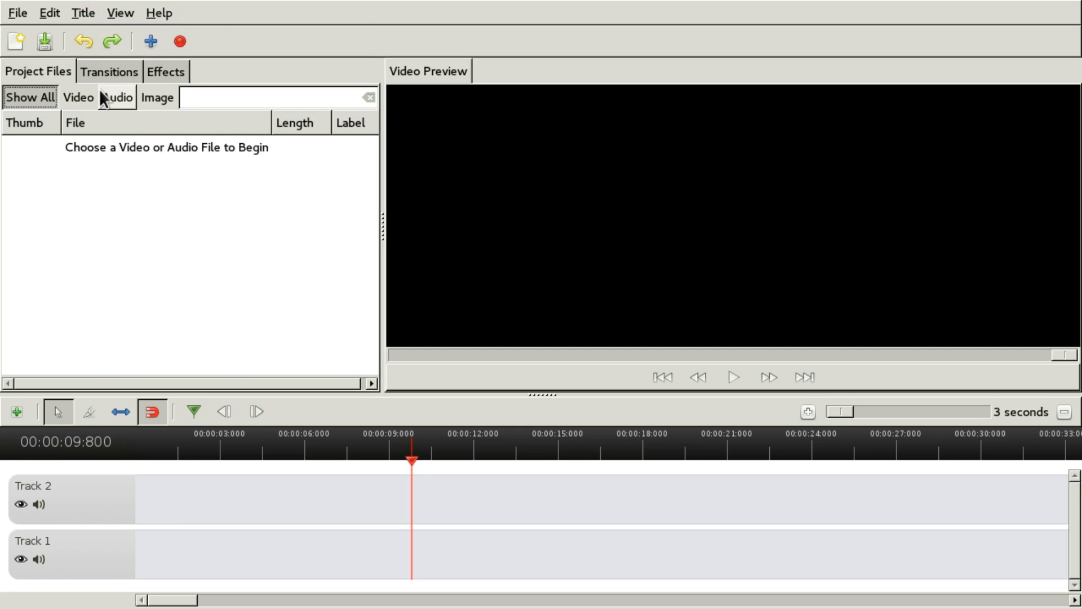
Review the Preferences tabs and profile management settings without changing anything.
click(150, 15)
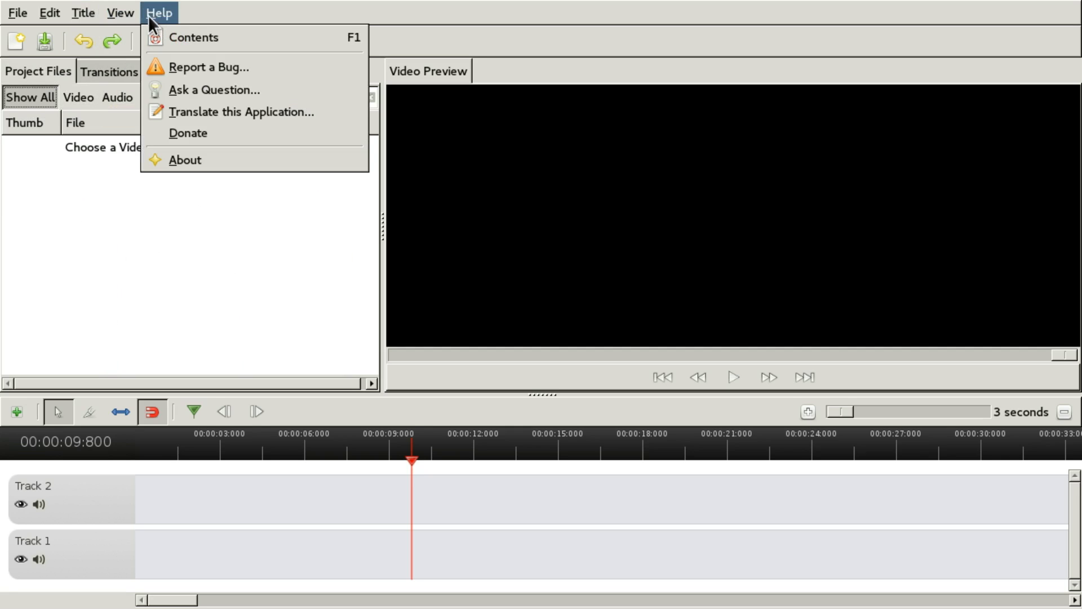
mouse_move(119, 12)
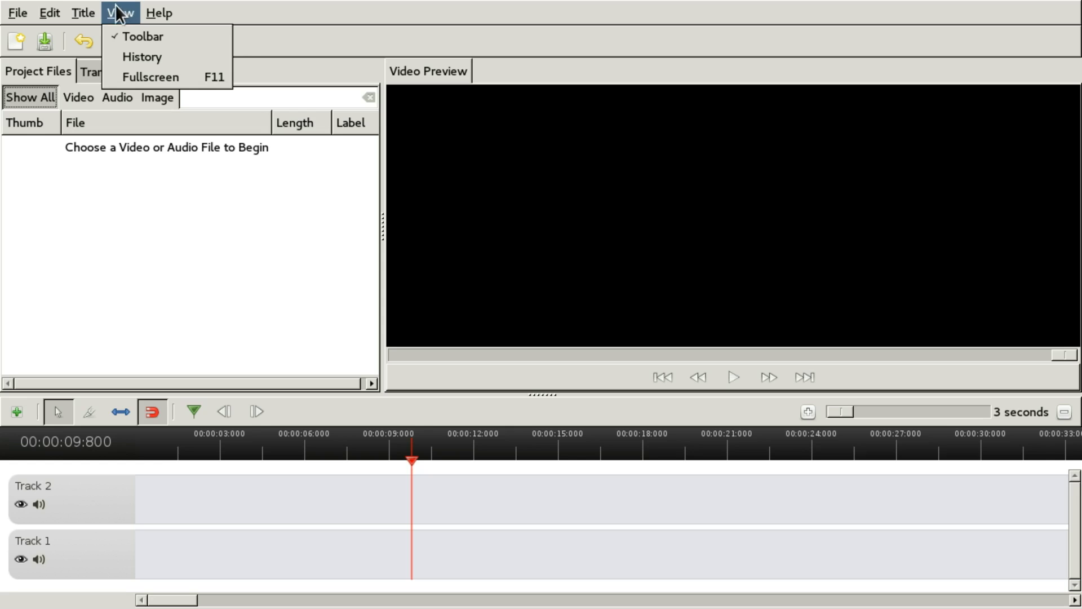
mouse_move(26, 13)
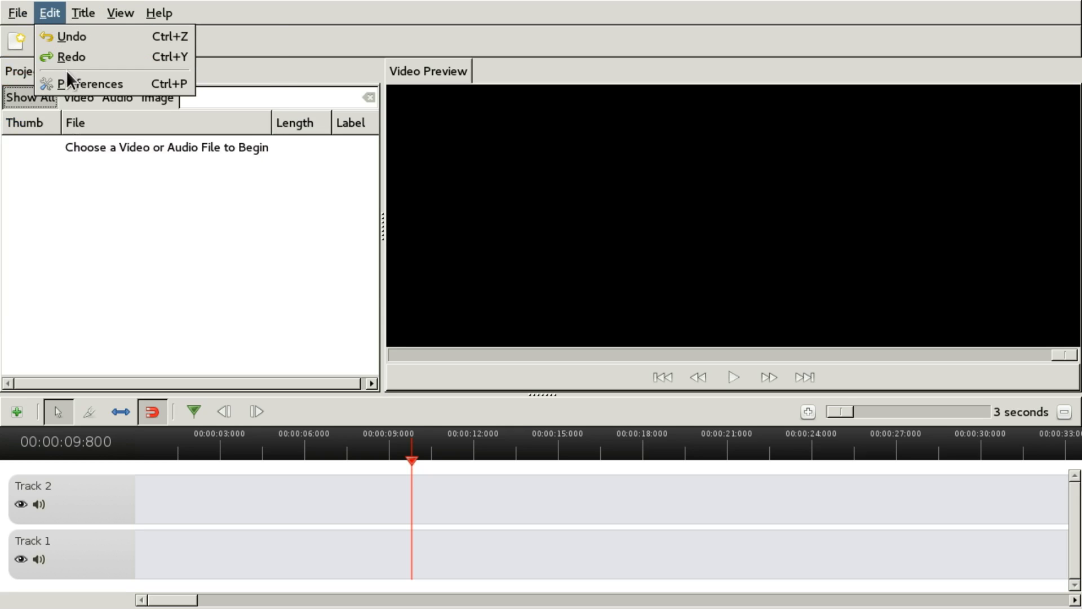
click(72, 78)
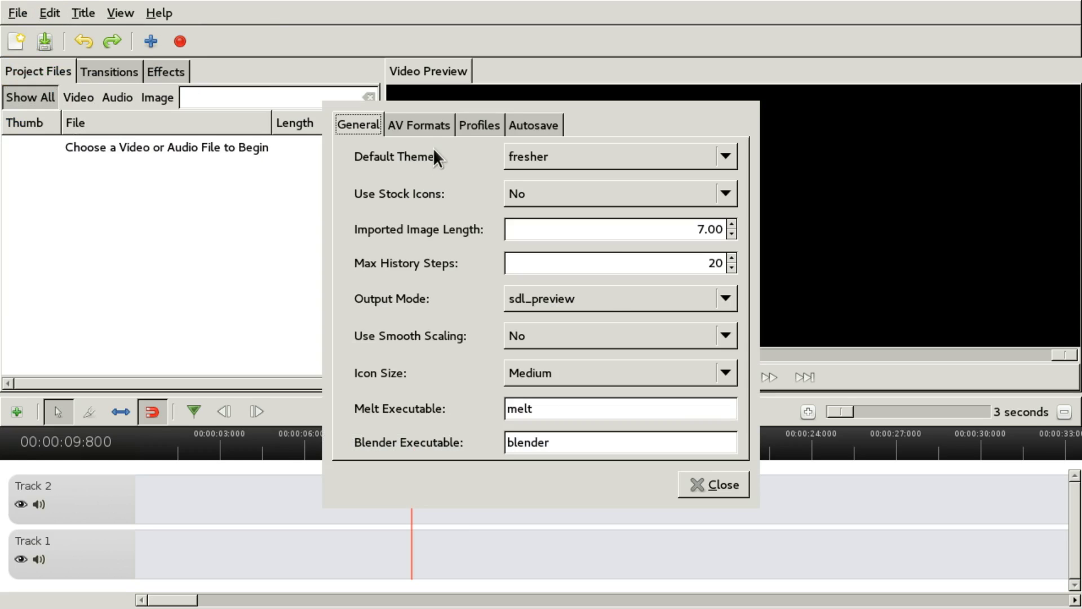
click(420, 126)
click(527, 125)
click(470, 125)
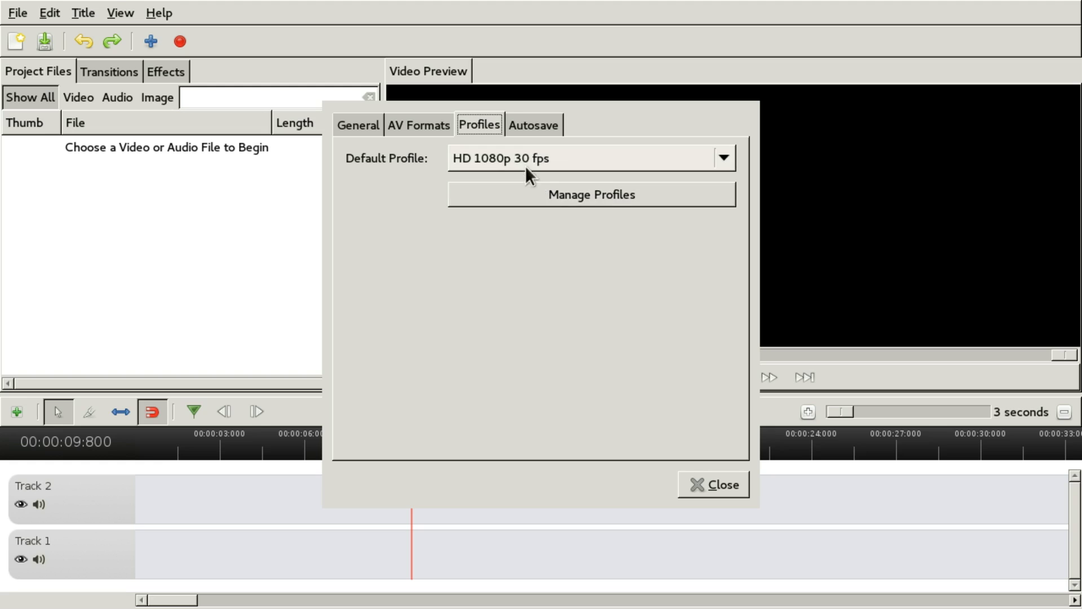
click(559, 191)
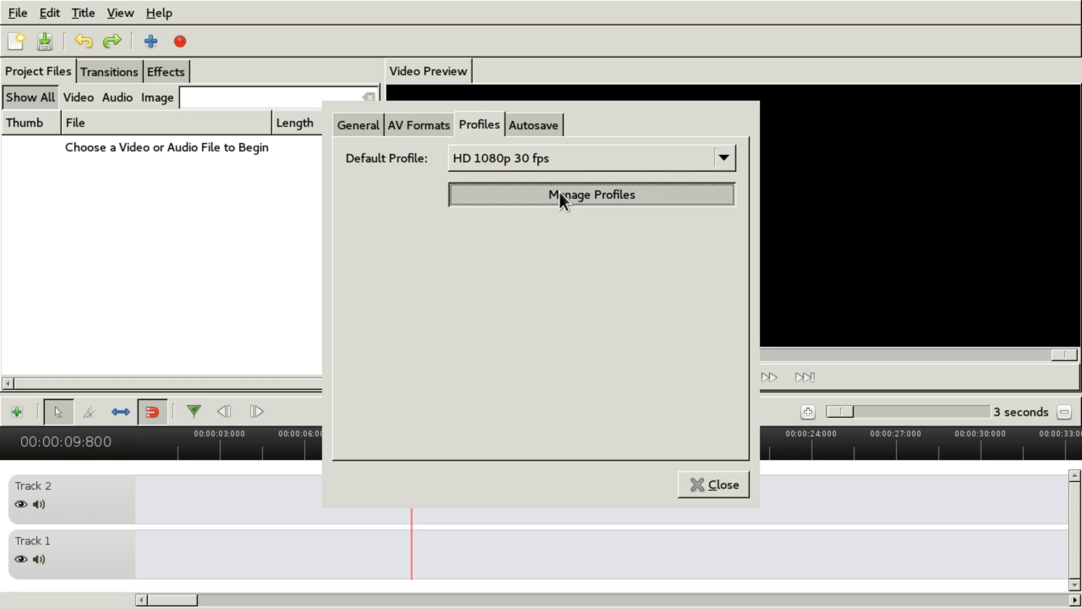
click(677, 432)
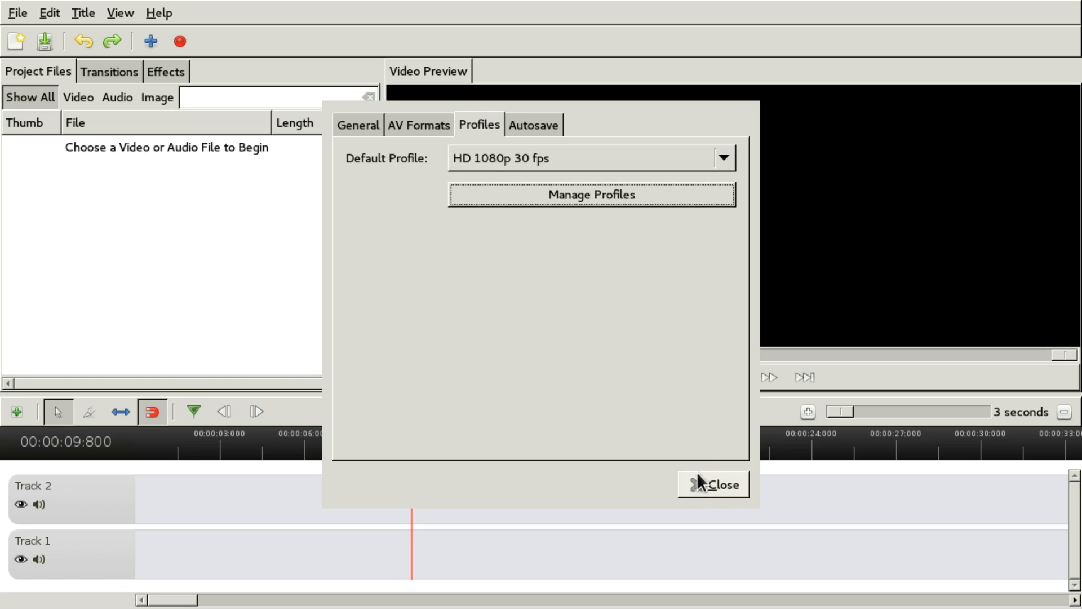
click(704, 482)
Look at the File menu and dismiss it without choosing a command.
click(17, 12)
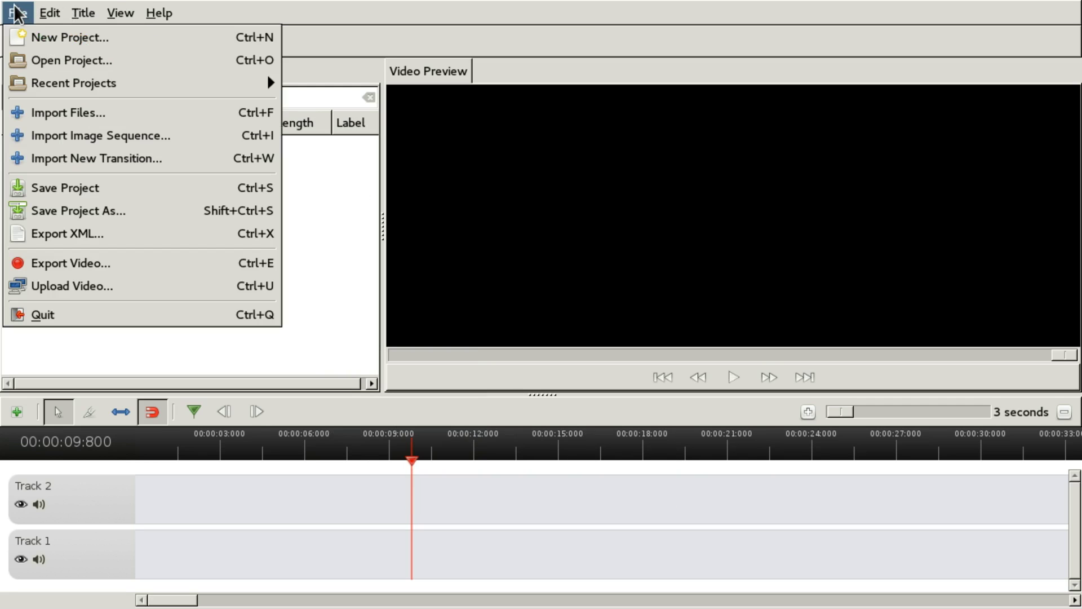
click(370, 292)
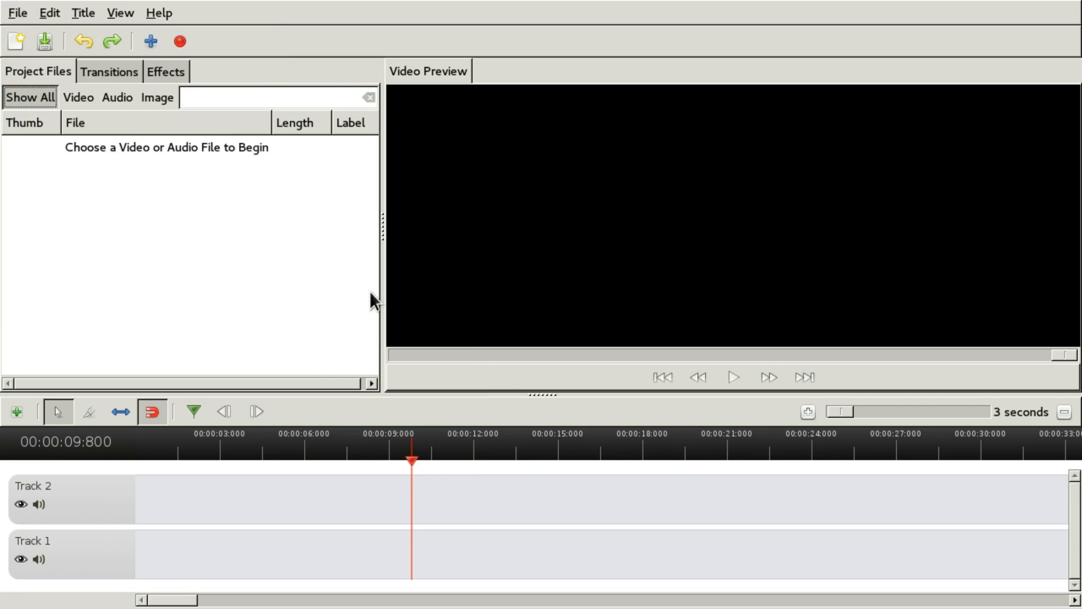
click(180, 40)
key(Escape)
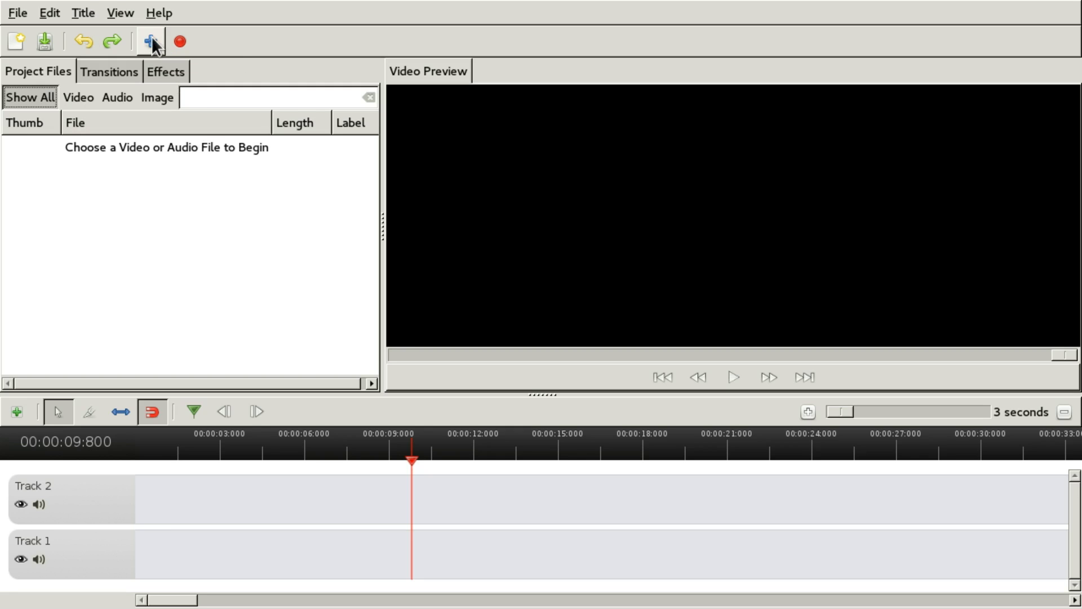
Start a new project and name it try.
click(19, 11)
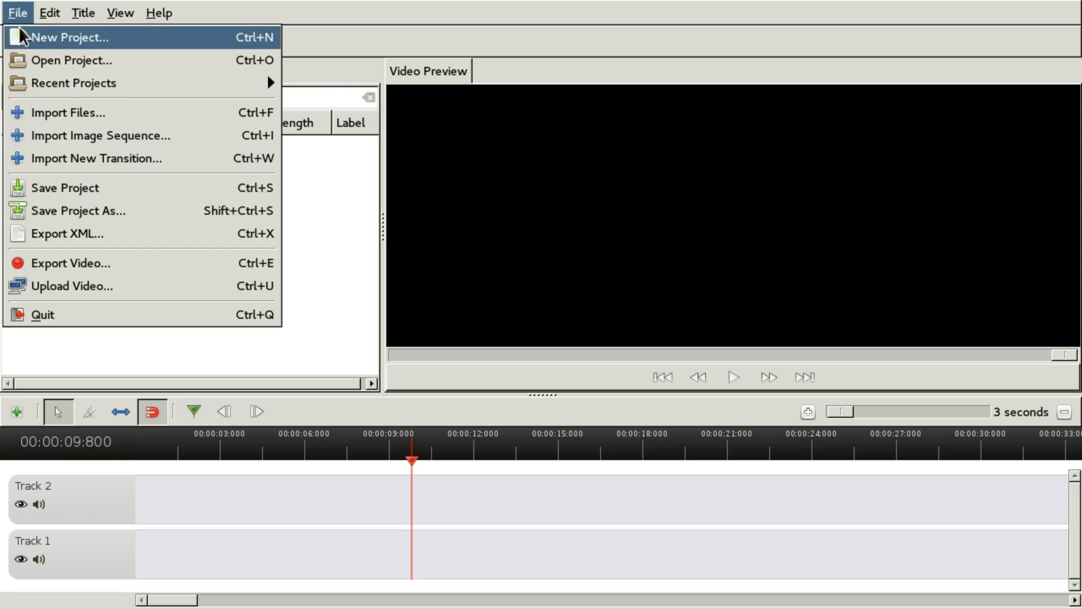
click(19, 29)
drag(26, 56, 616, 382)
triple_click(663, 205)
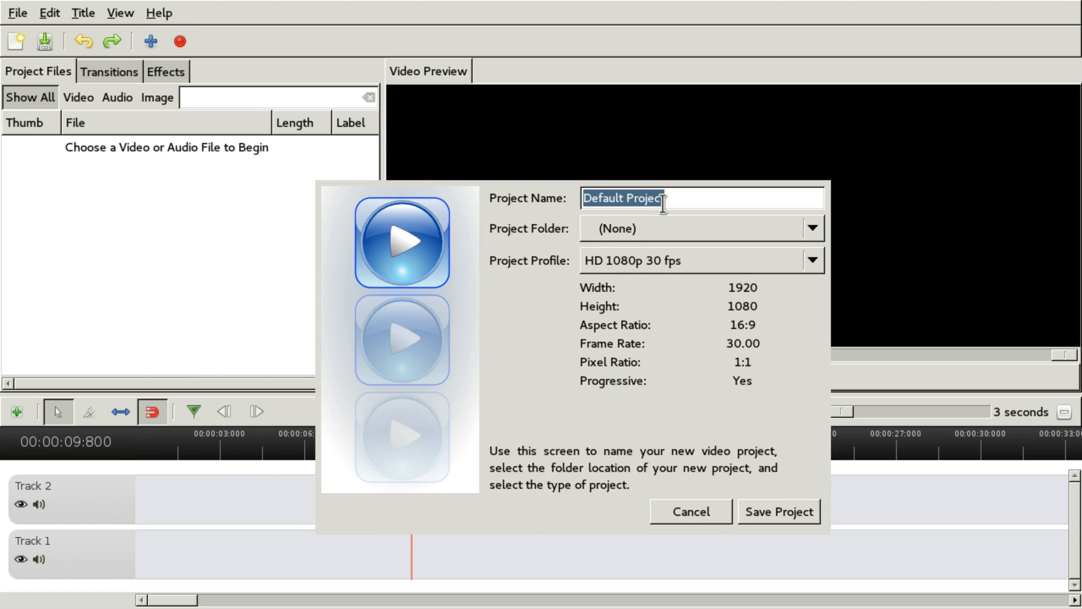
text(try)
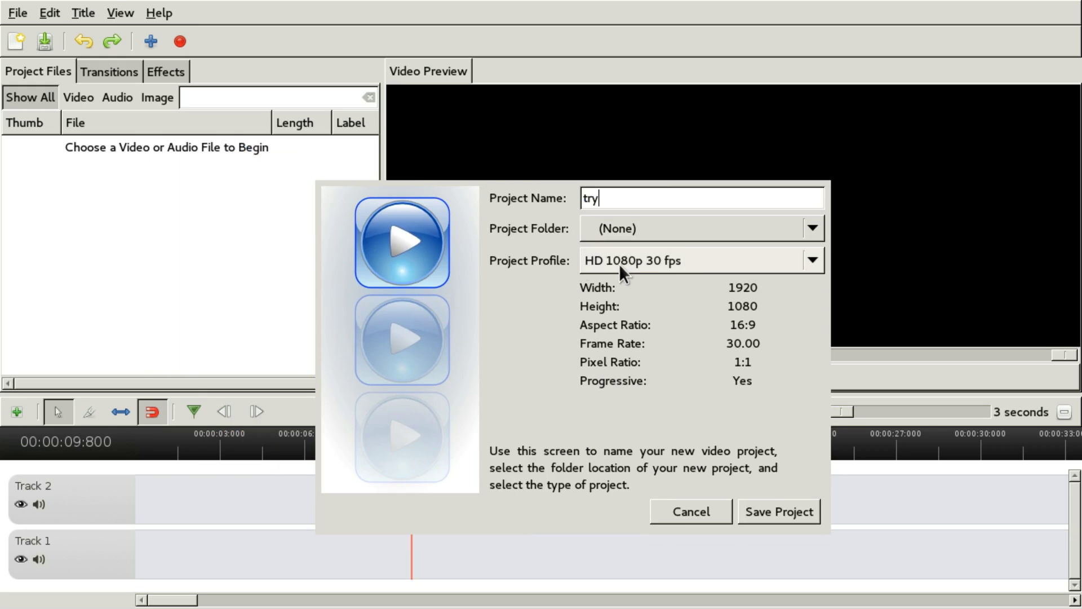
Save the try project in the home folder with the HD 1080p 30 fps profile.
click(807, 514)
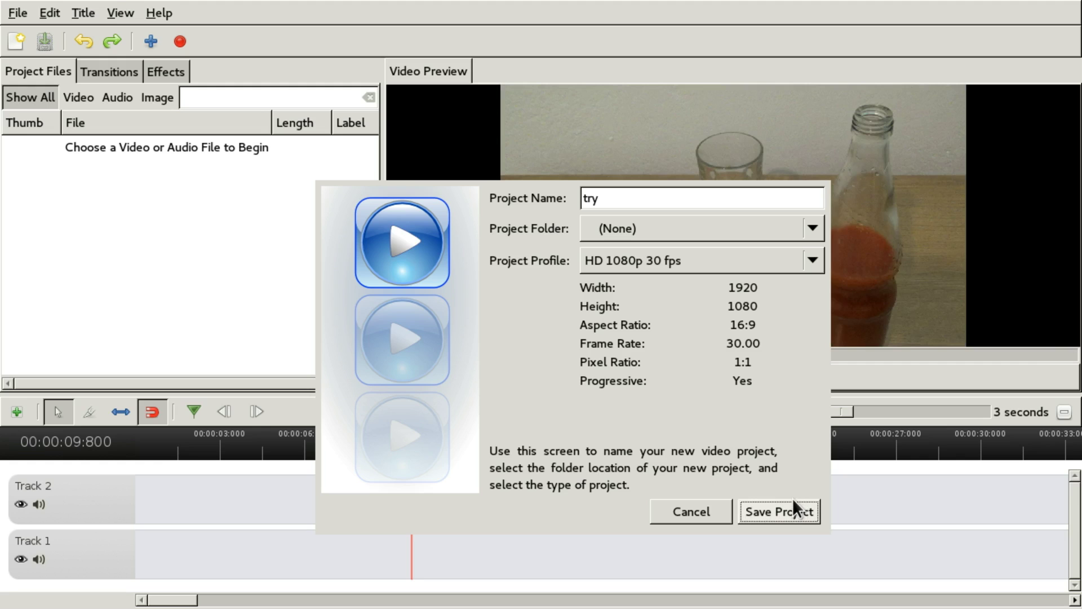
drag(668, 450, 578, 310)
click(777, 436)
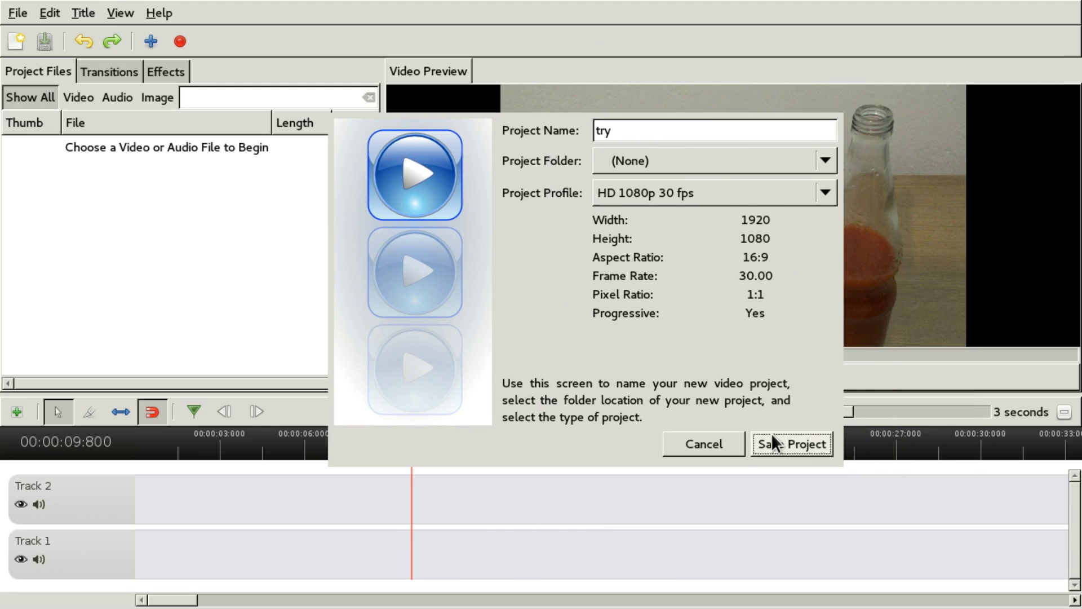
click(733, 171)
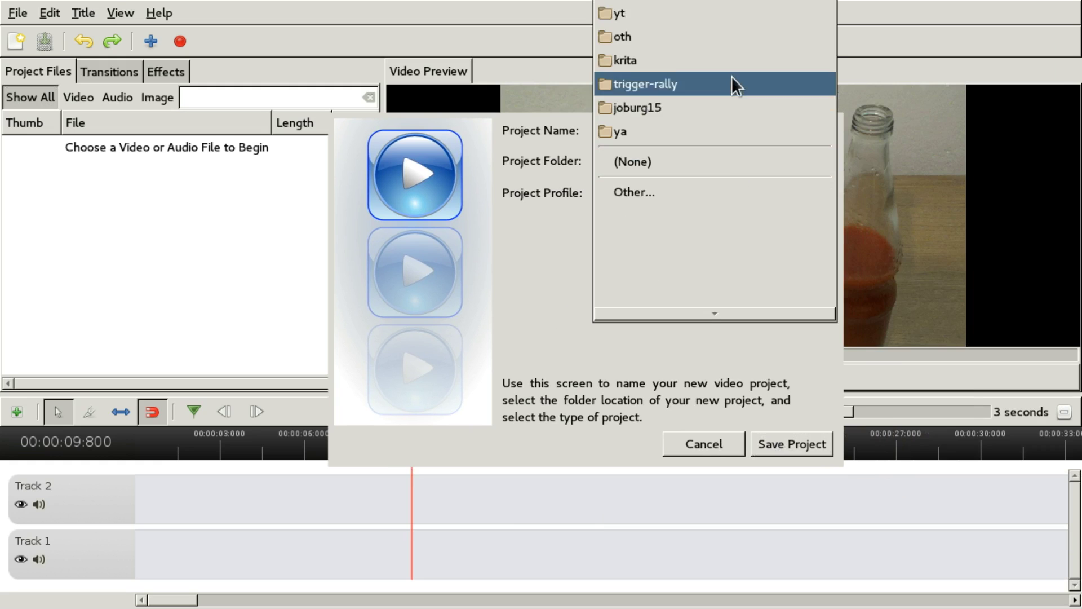
scroll(731, 76, up, 3)
click(698, 599)
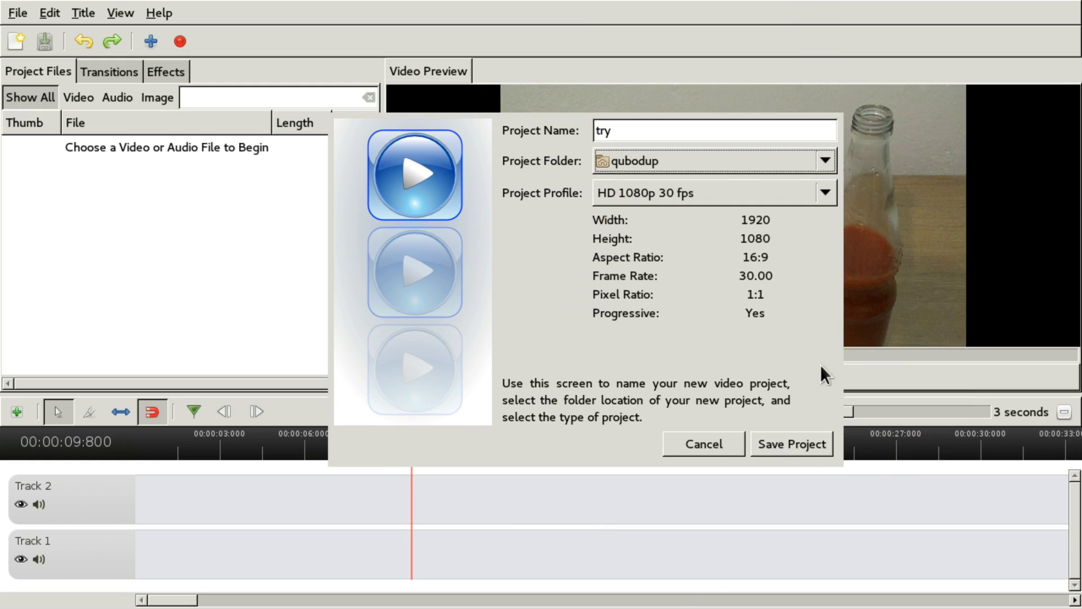
click(811, 438)
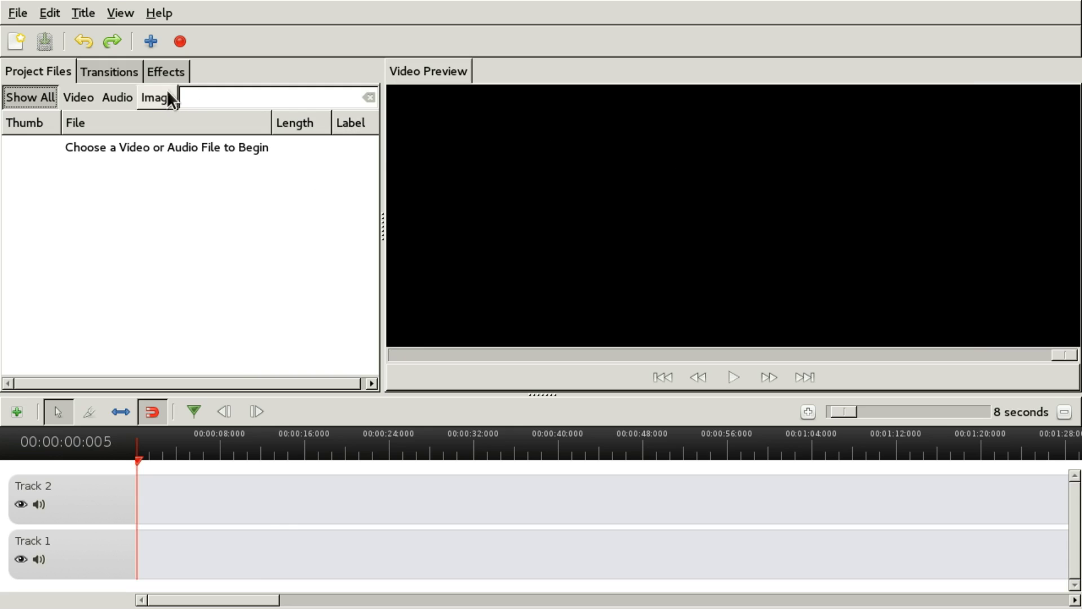
Import TomatoJuice360p.mp4 and human_rights_un_frn_grd_64kb.mp3 from the file manager.
click(176, 68)
click(38, 71)
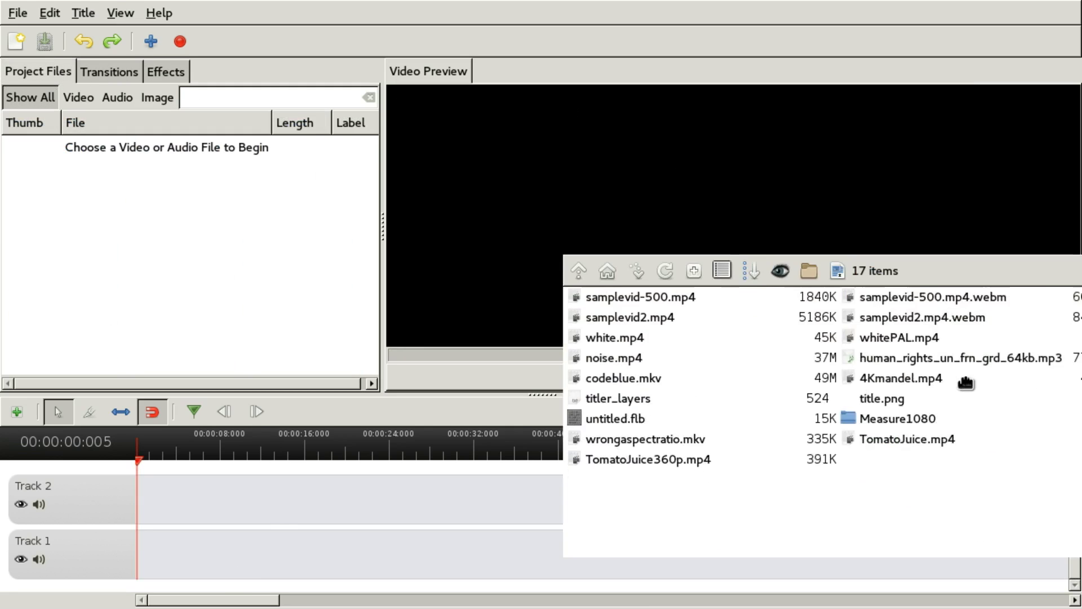
drag(626, 442, 293, 256)
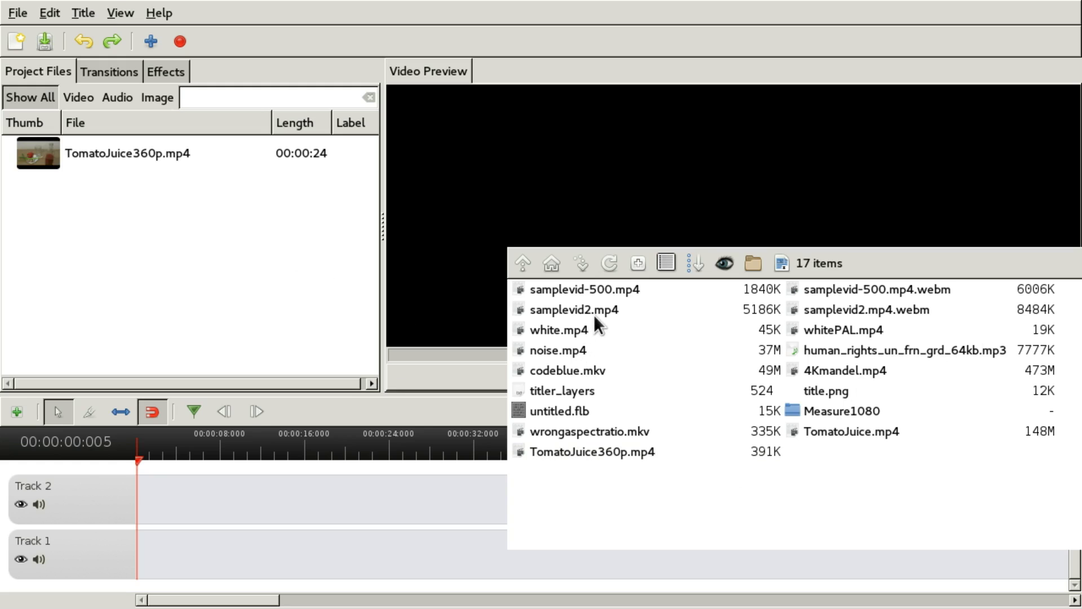
click(127, 192)
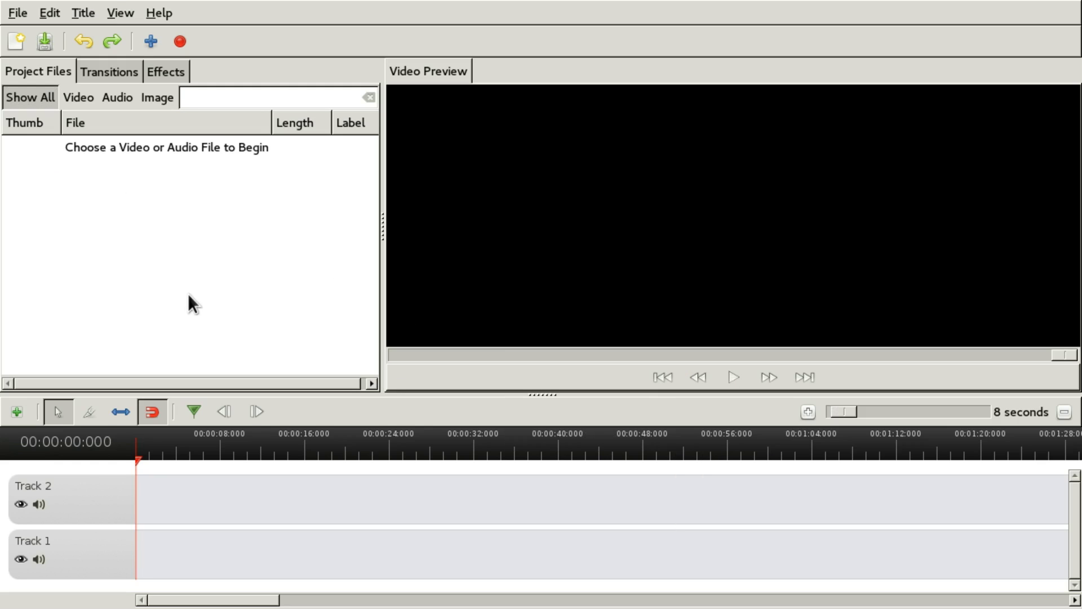
key(alt+Tab)
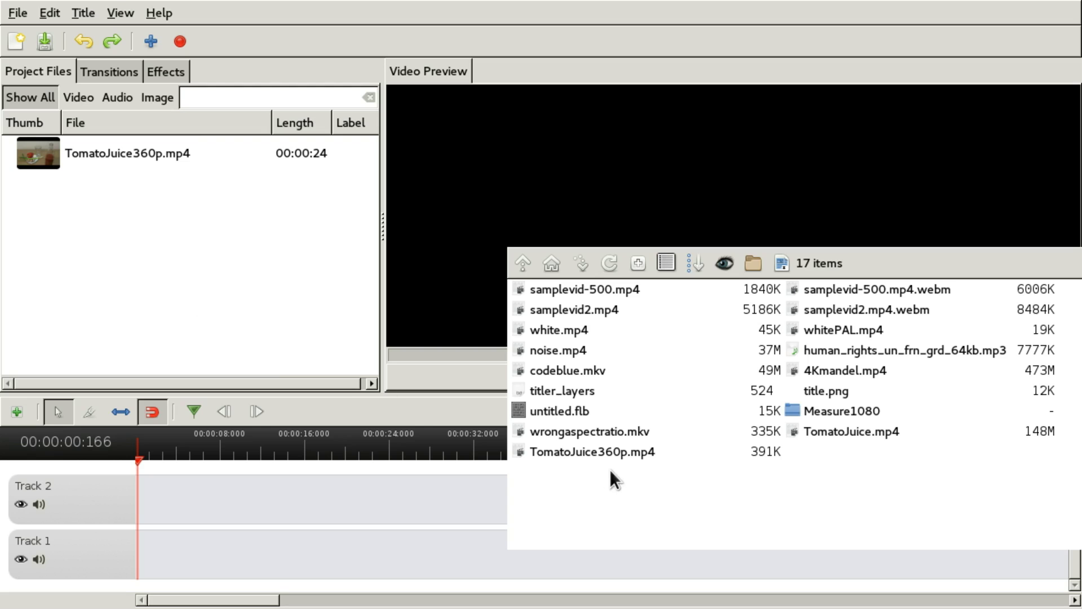
drag(846, 347, 231, 262)
click(190, 239)
Put TomatoJuice on Track 2 and the mp3 on Track 1, then import wrongaspectratio.mkv.
drag(85, 153, 262, 501)
drag(144, 191, 205, 556)
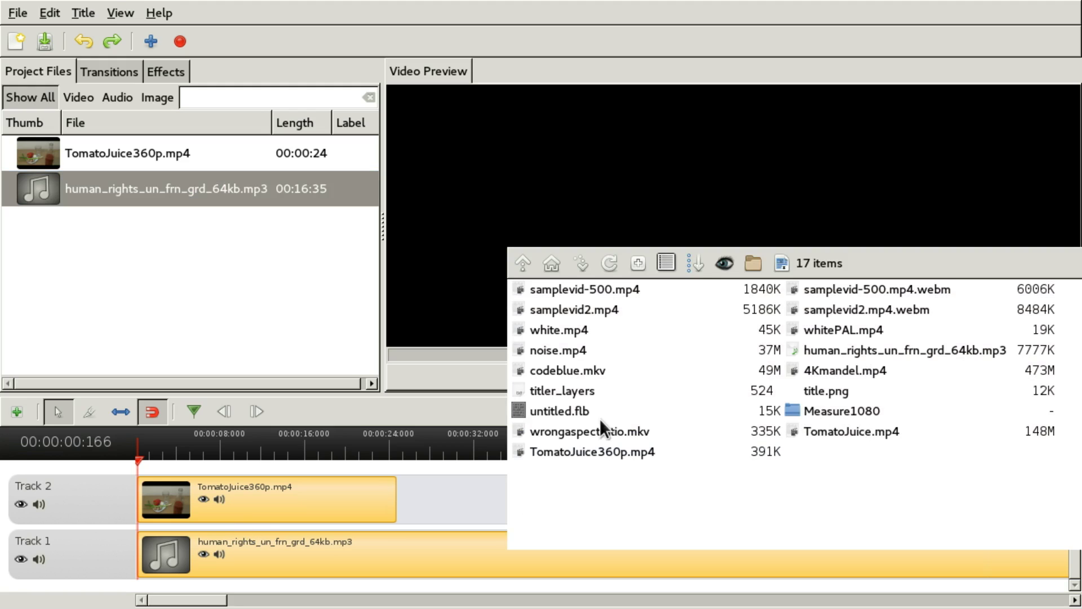
drag(594, 431, 240, 279)
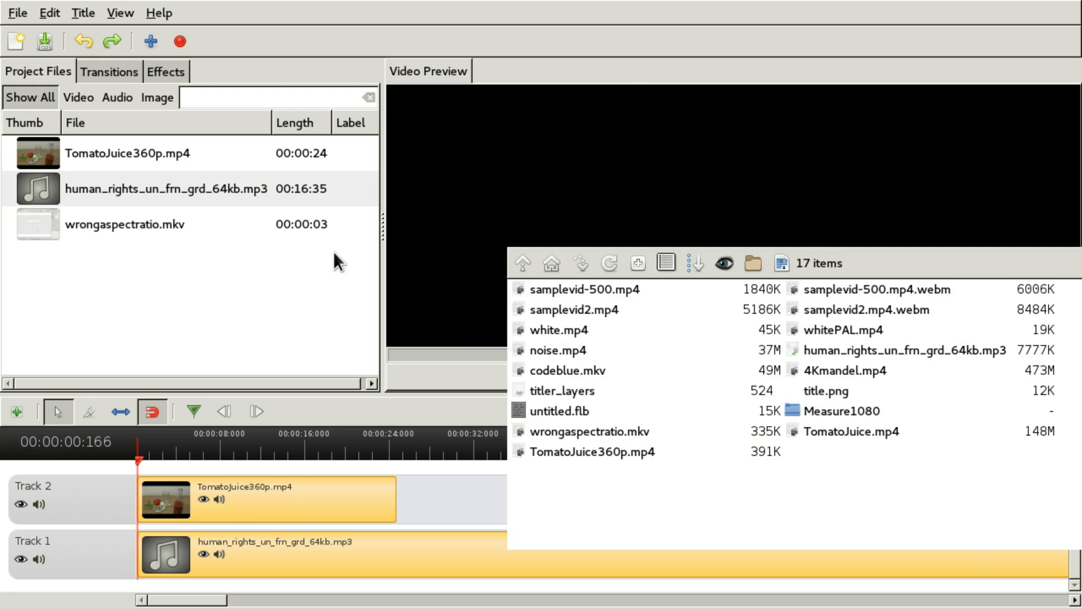
click(618, 11)
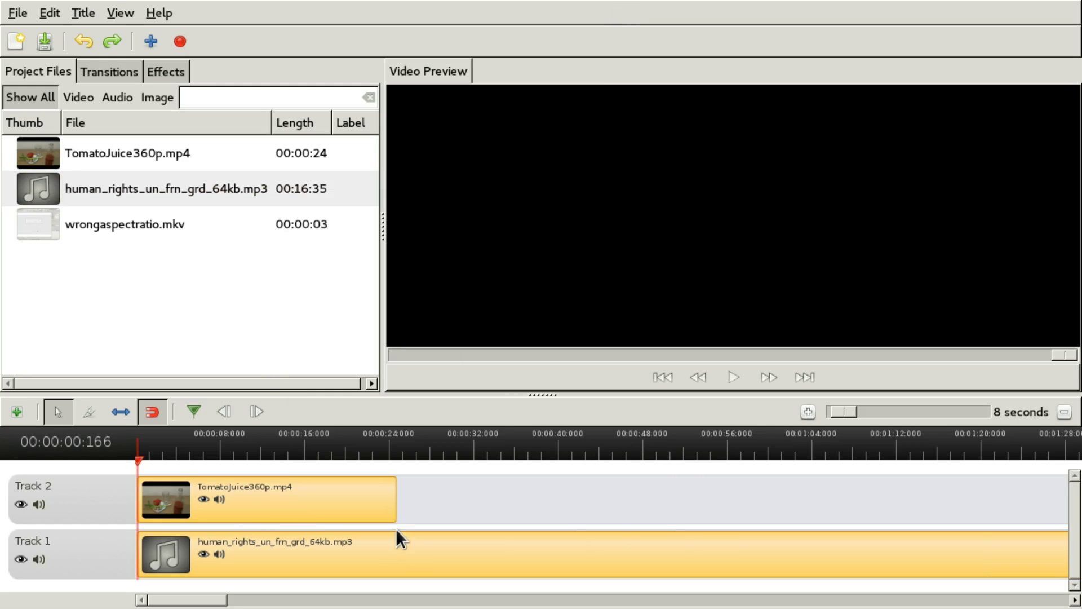
Place wrongaspectratio.mkv on Track 2, snapped to the TomatoJuice clip's end.
click(133, 180)
drag(119, 222, 443, 492)
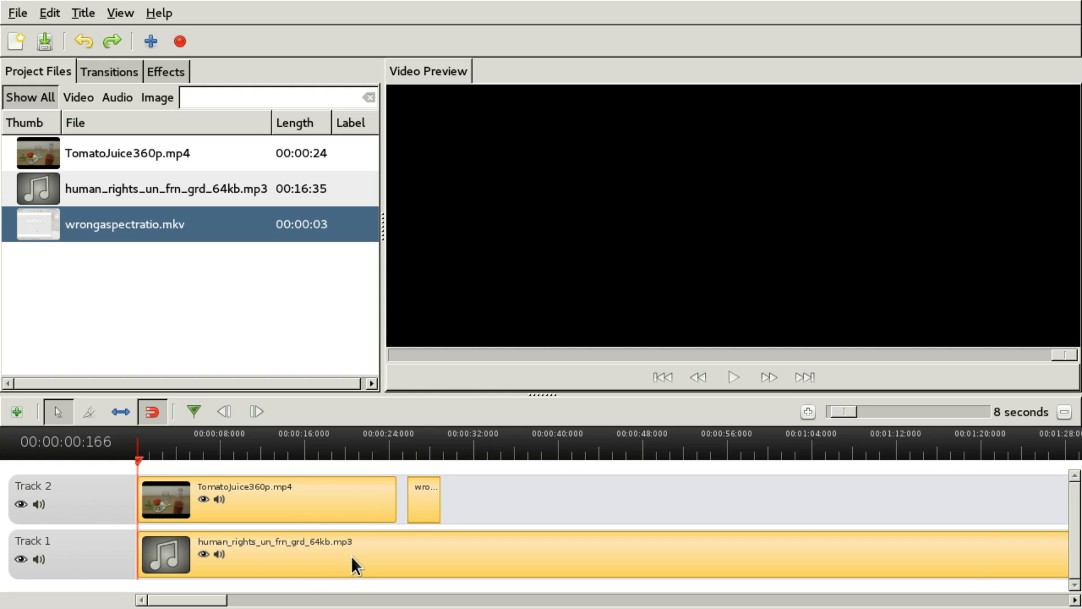
drag(416, 509, 387, 506)
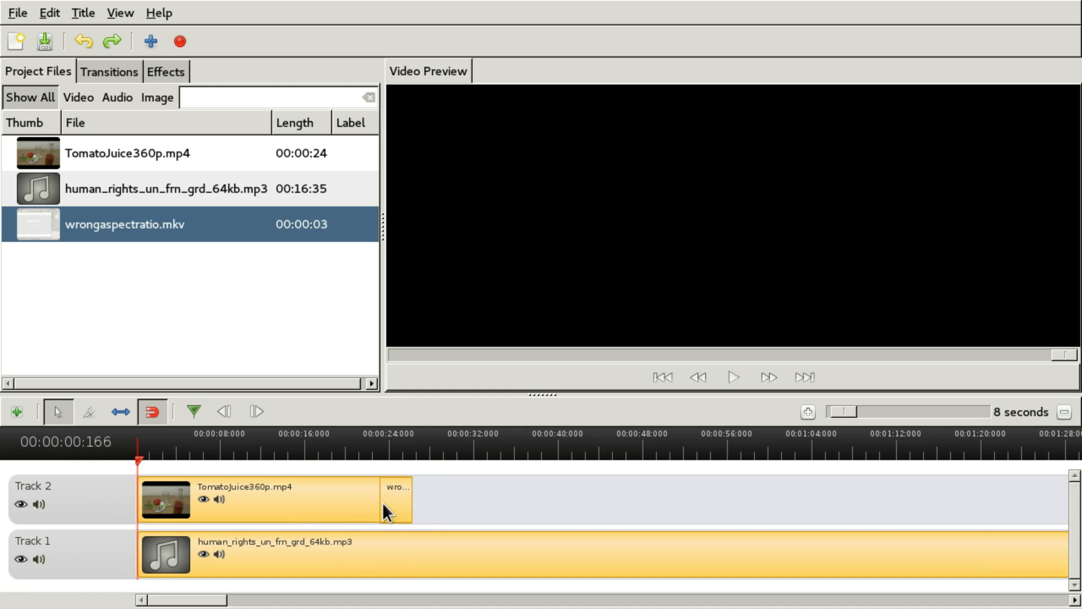
Preview playback across the clip join around 22 seconds.
click(371, 447)
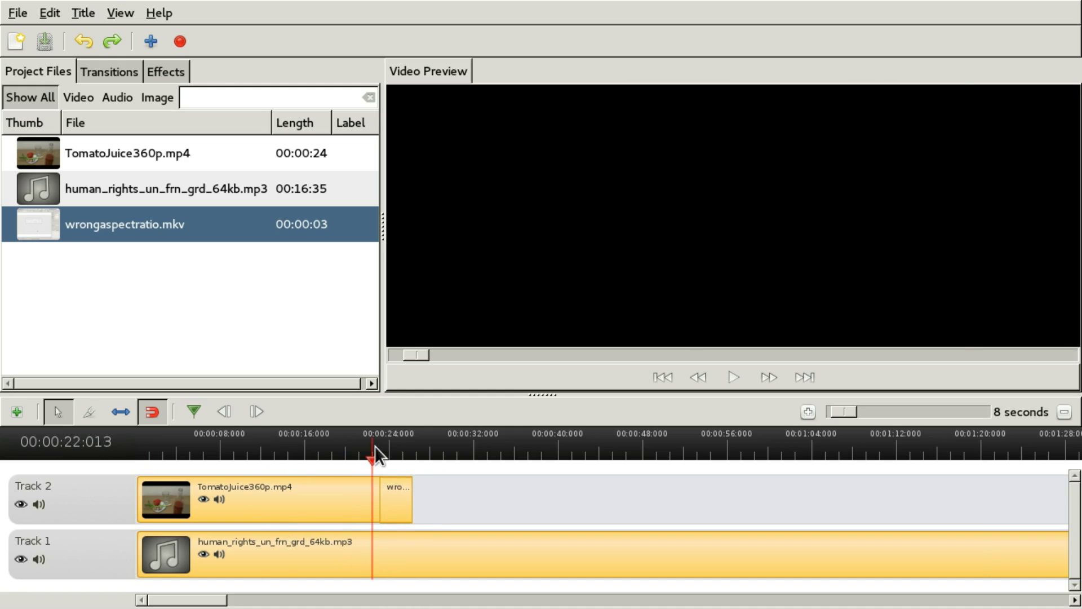
key(space)
click(363, 436)
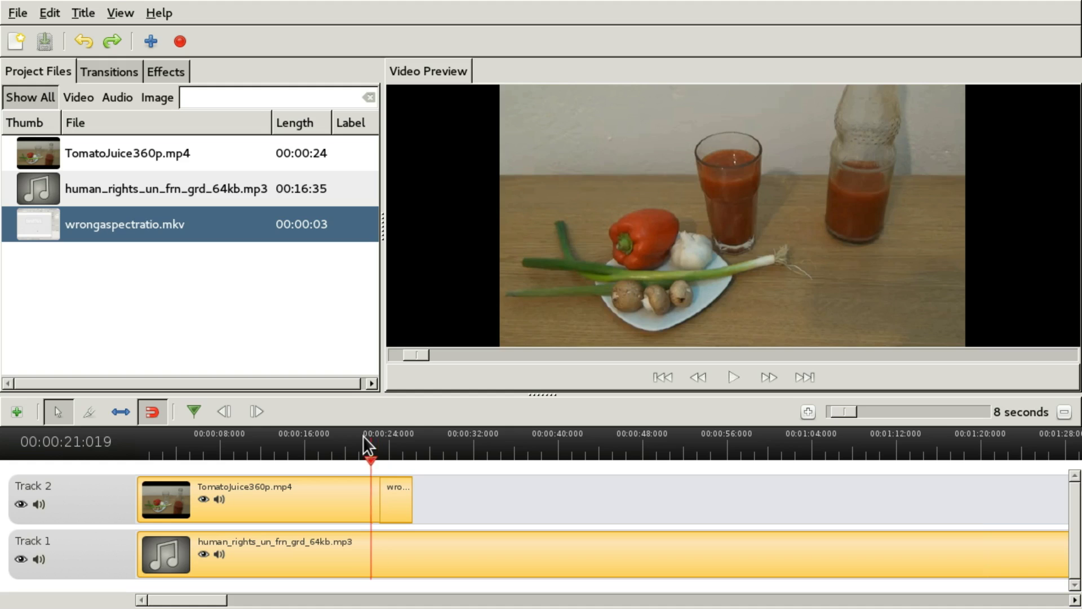
click(371, 434)
key(space)
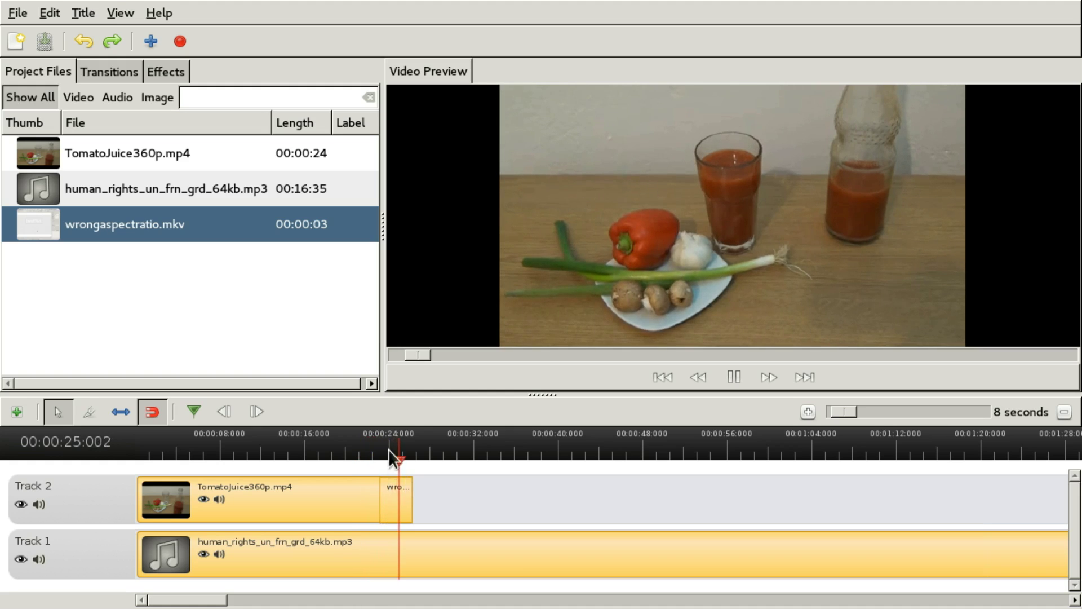
key(space)
drag(388, 445, 377, 438)
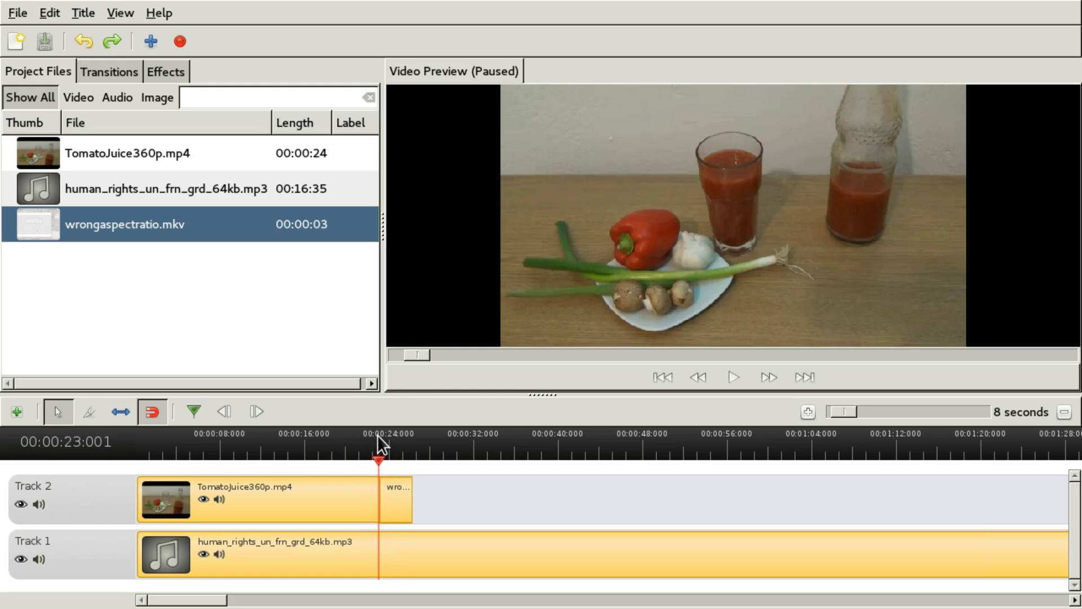
scroll(390, 468, up, 1)
scroll(390, 476, up, 2)
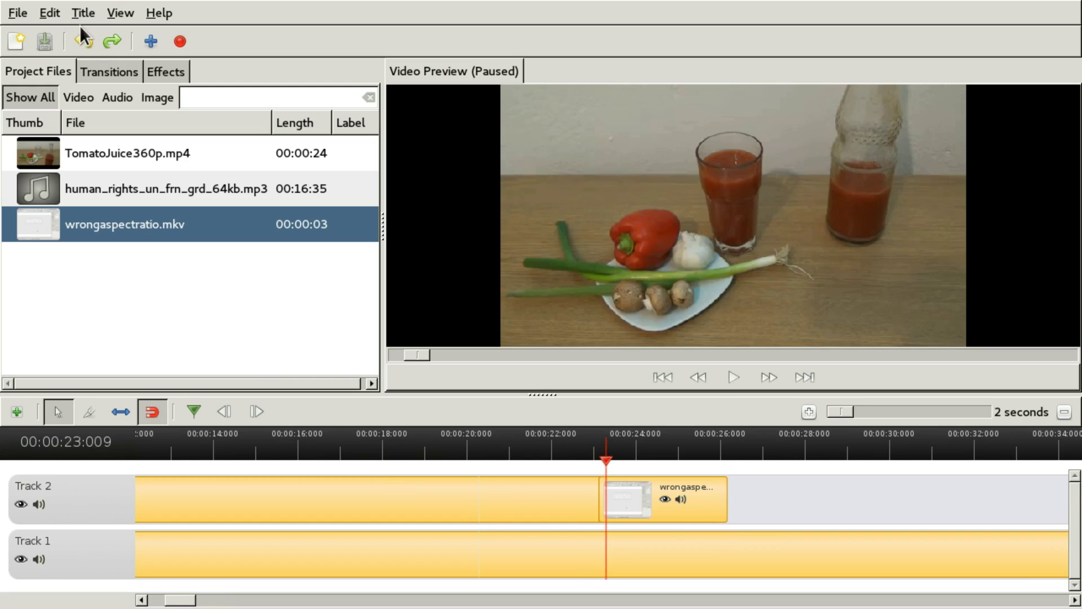
Add a Dissolve transition to the clip, then move it to a new Track 3 and mute it.
click(105, 71)
drag(116, 166, 641, 513)
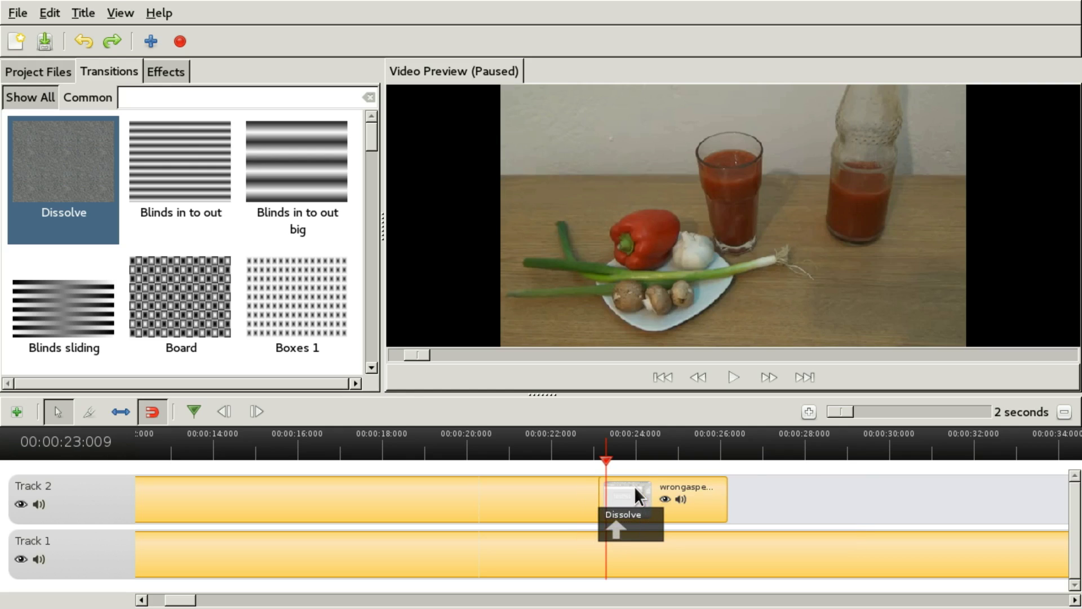
right_click(61, 491)
click(111, 521)
drag(673, 509, 699, 555)
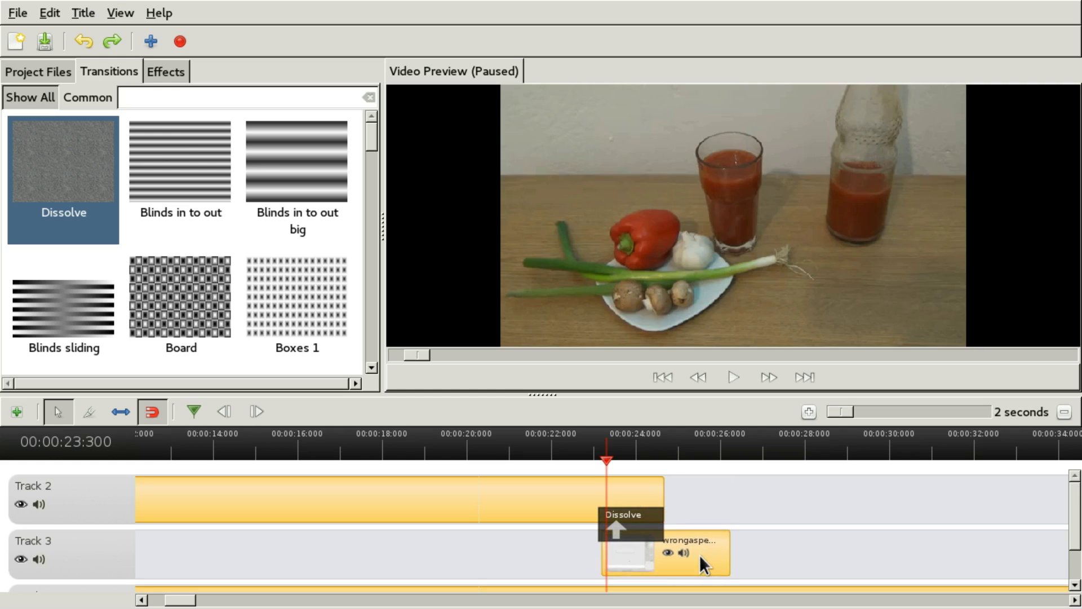
click(686, 554)
Align the Dissolve to start at the playhead and enlarge the timeline to show Track 1.
scroll(666, 558, up, 1)
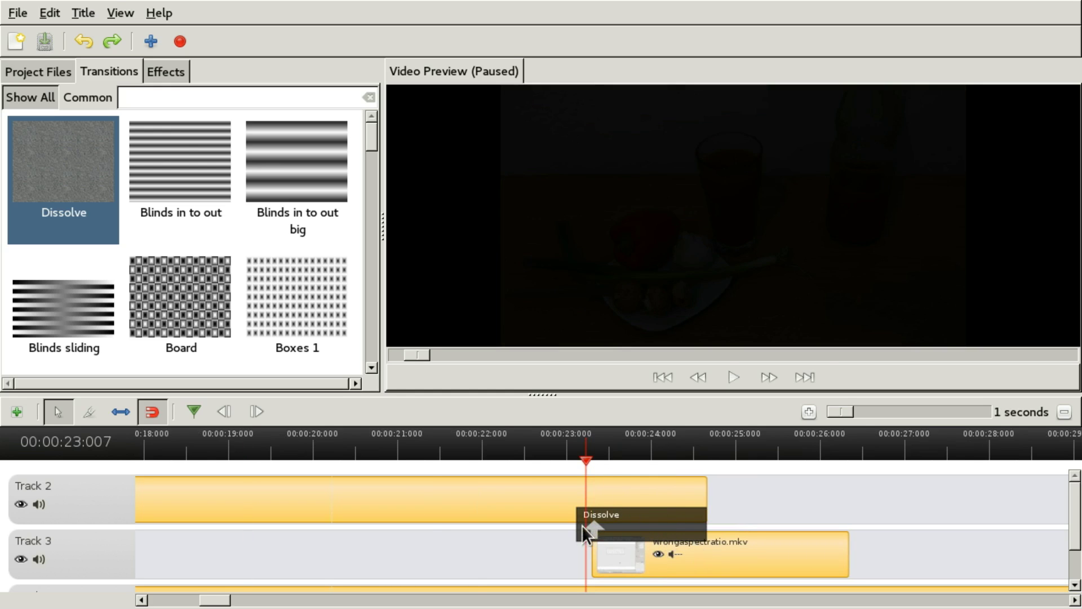
drag(577, 525, 624, 529)
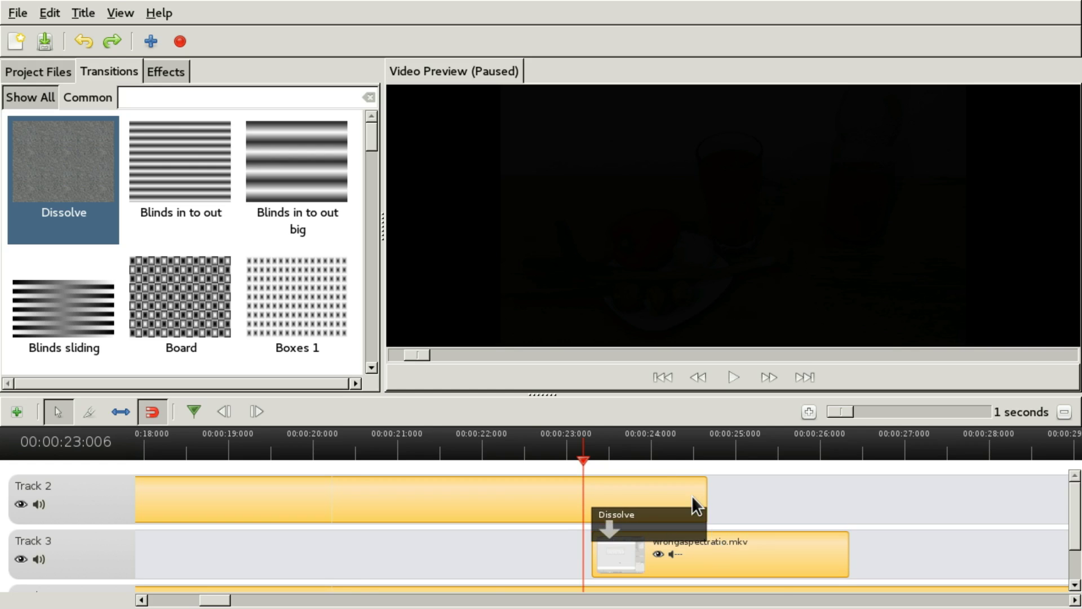
scroll(692, 495, down, 3)
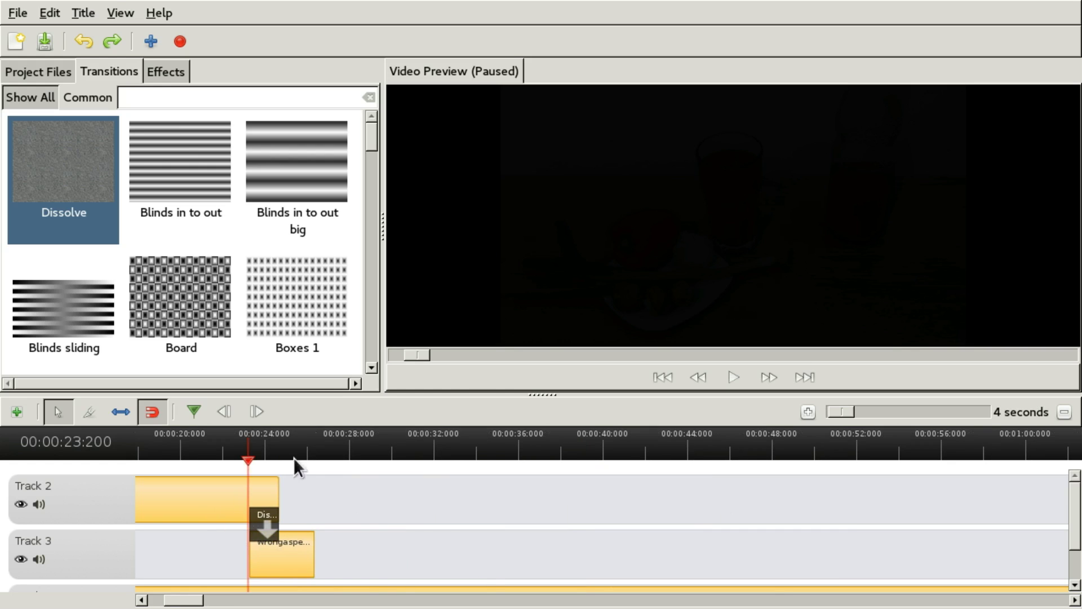
drag(331, 394, 355, 345)
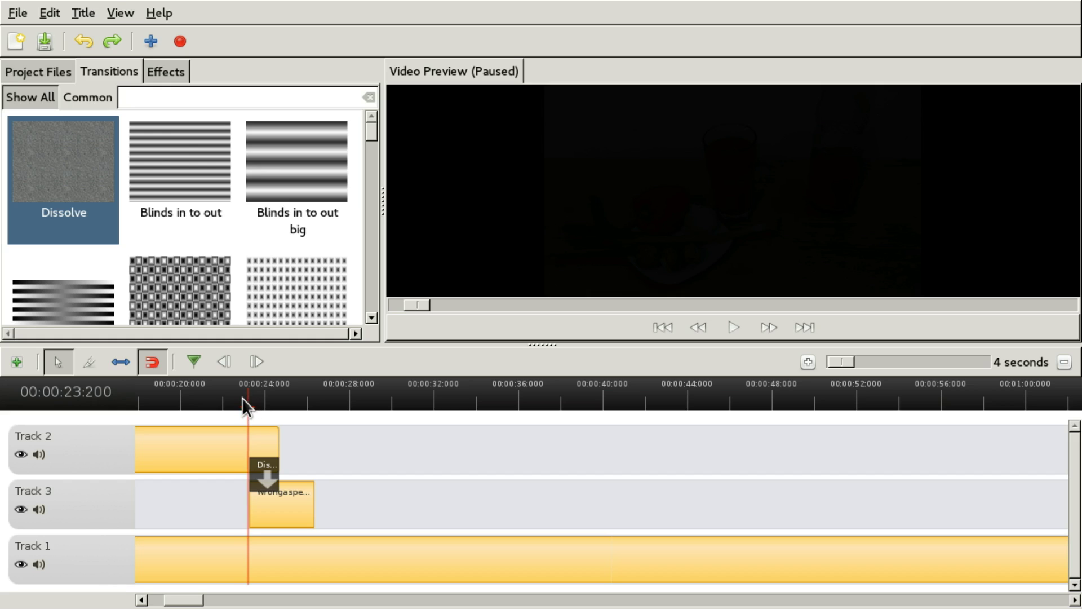
Scrub the playhead around 23 seconds to check the blended frames.
click(241, 398)
click(246, 398)
click(262, 398)
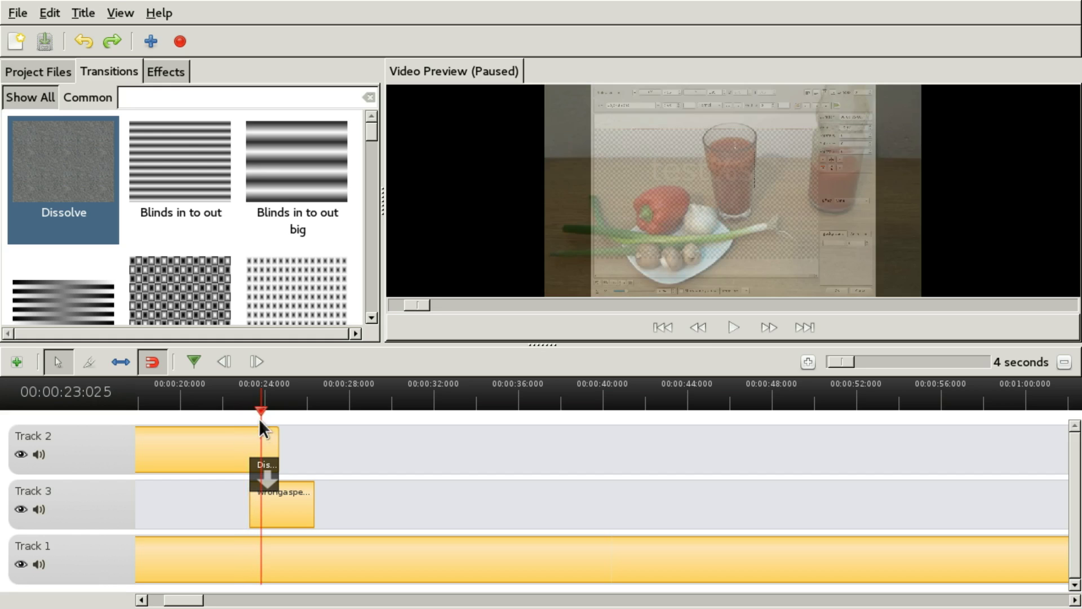
click(251, 400)
scroll(221, 169, down, 5)
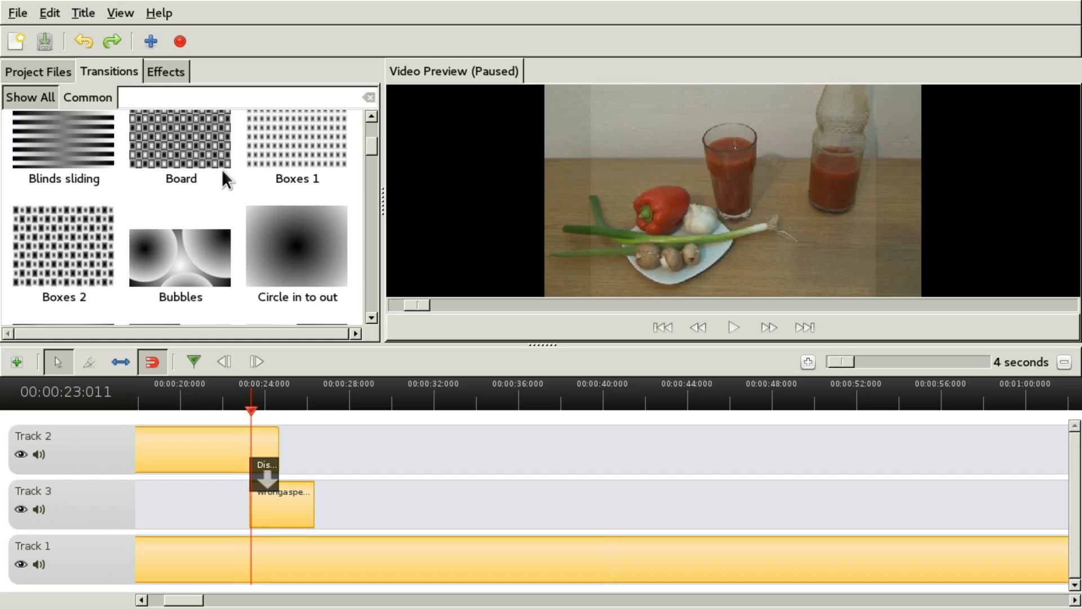
scroll(221, 169, down, 3)
Replace the transition with Clouds 2 and preview it from about 23 seconds.
drag(222, 168, 275, 472)
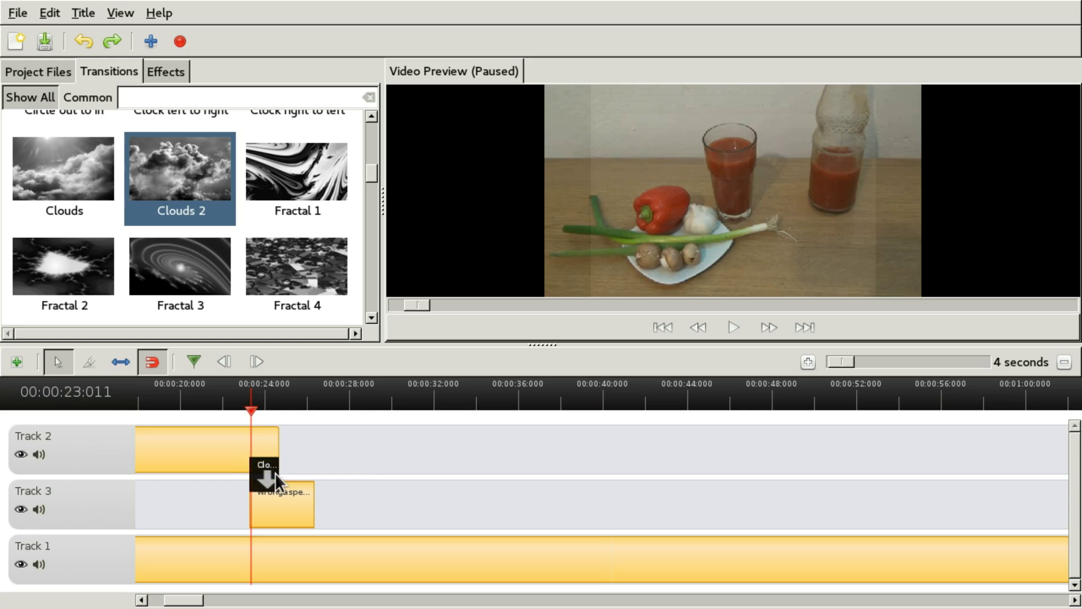
key(space)
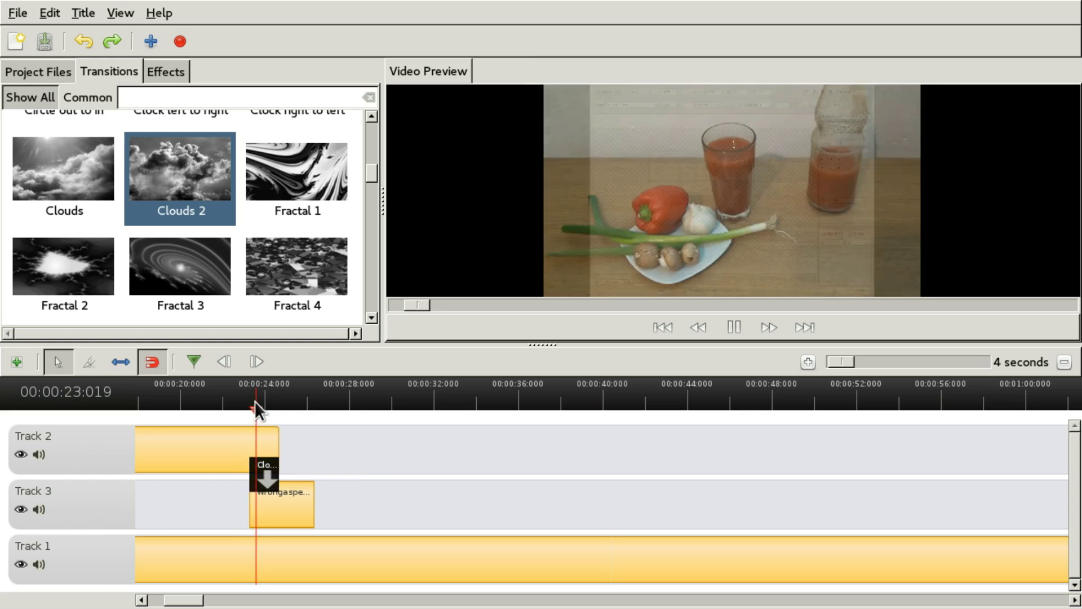
key(space)
key(space)
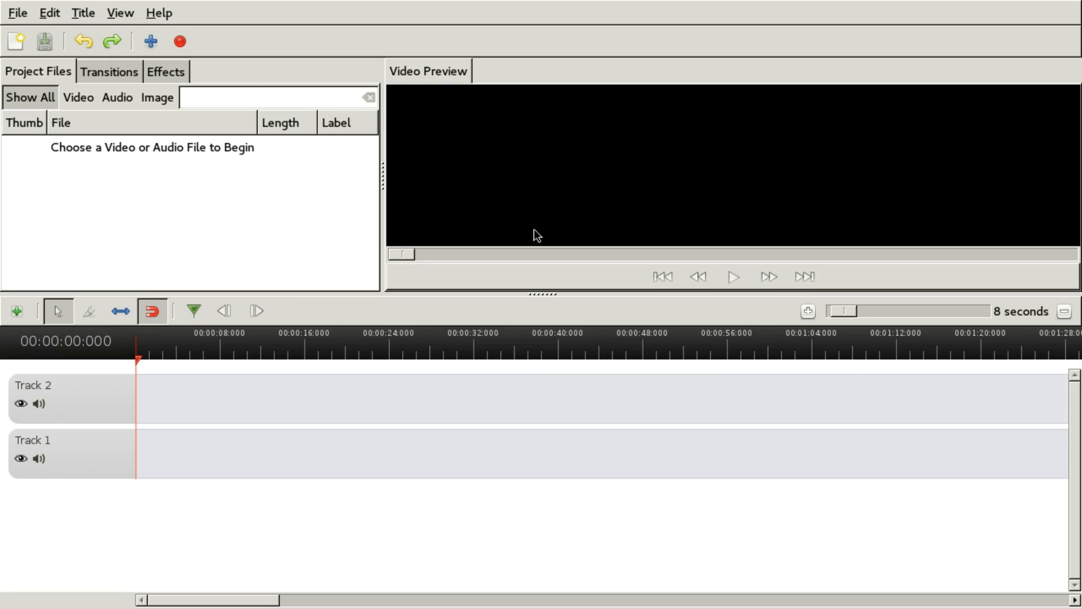
Check the Autosave settings in Preferences and close the dialog.
click(150, 11)
mouse_move(55, 18)
click(72, 85)
click(532, 129)
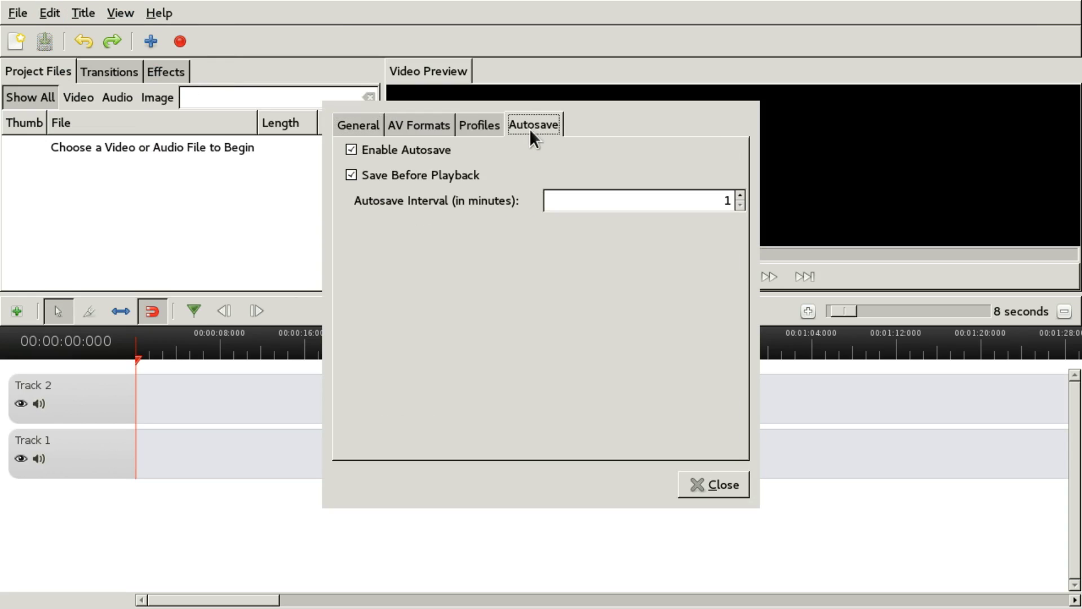
click(707, 479)
Reopen try.osp from the Recent Projects list.
click(28, 21)
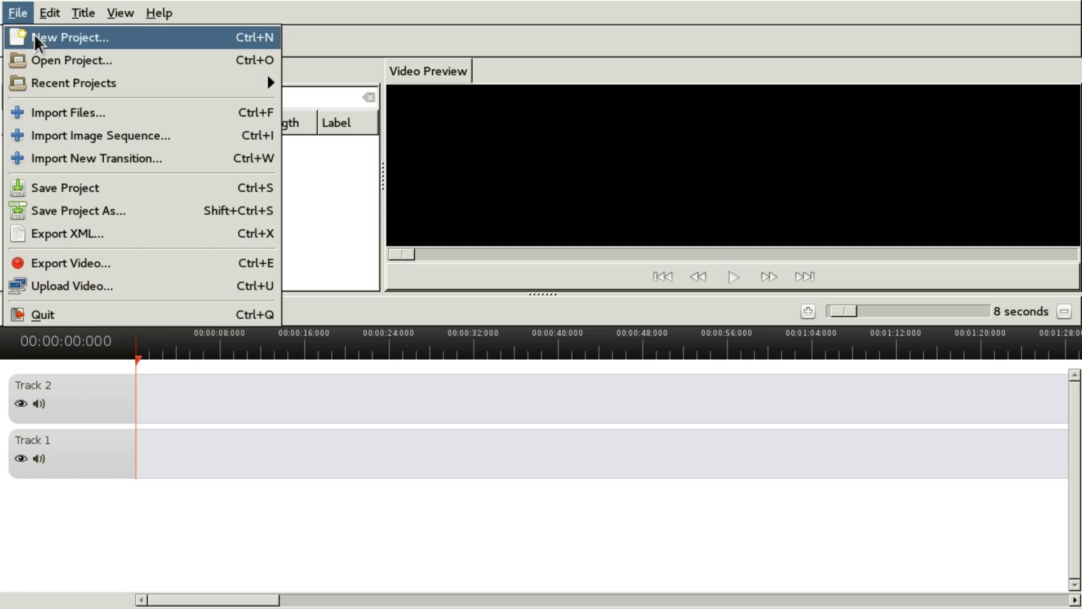
mouse_move(72, 83)
click(343, 86)
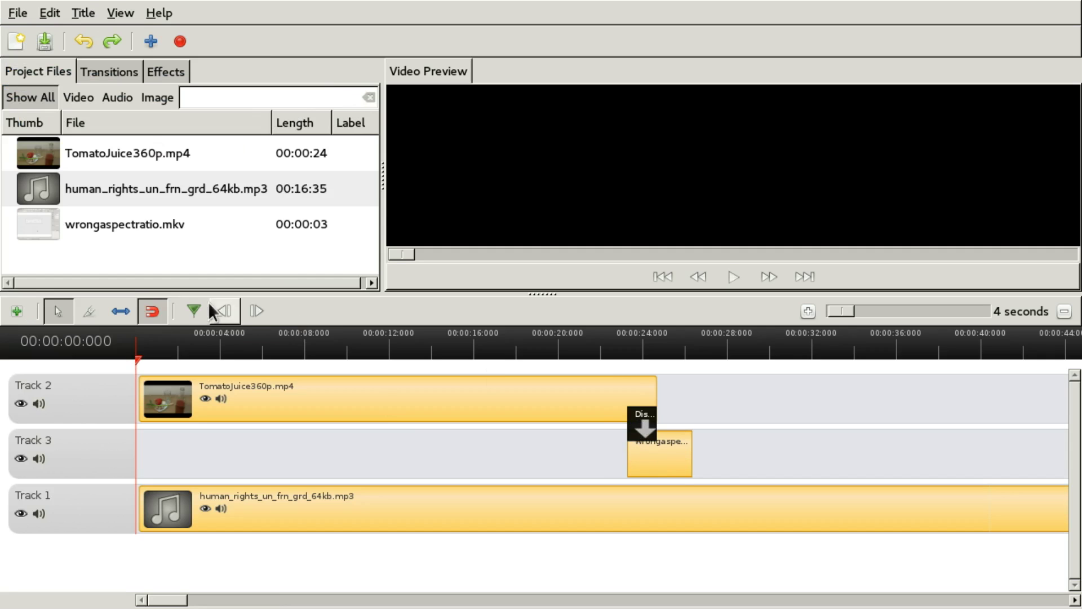
Delete the transition between the two clips from the timeline.
click(172, 72)
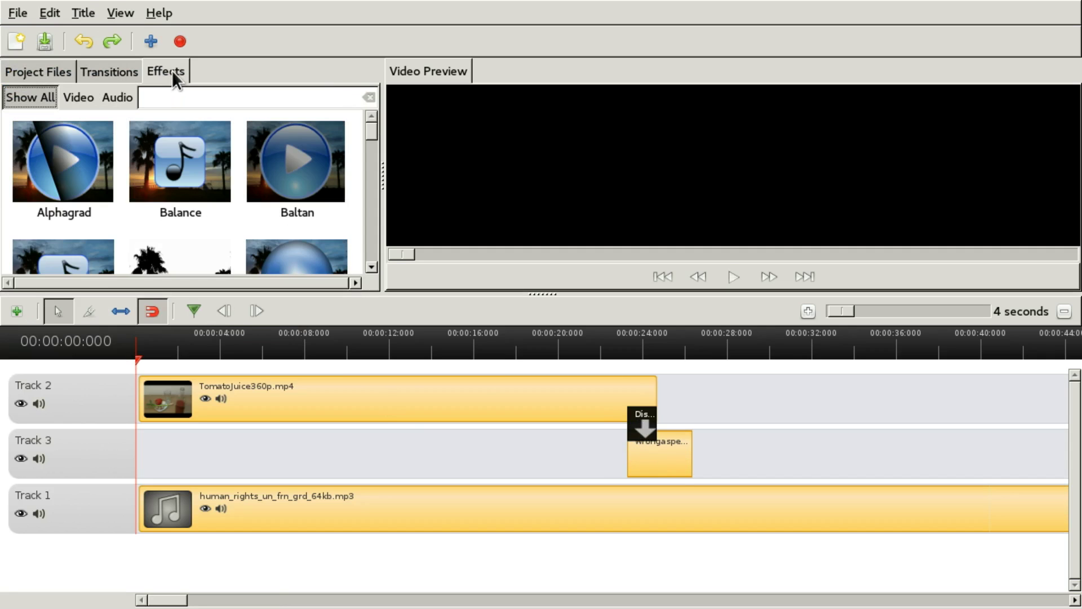
click(134, 72)
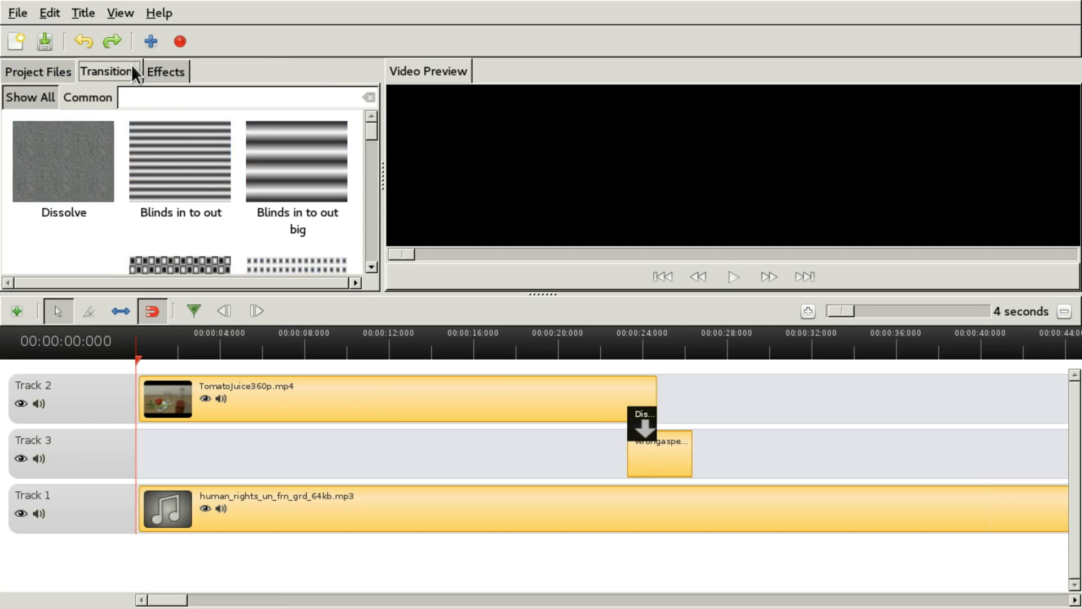
click(642, 430)
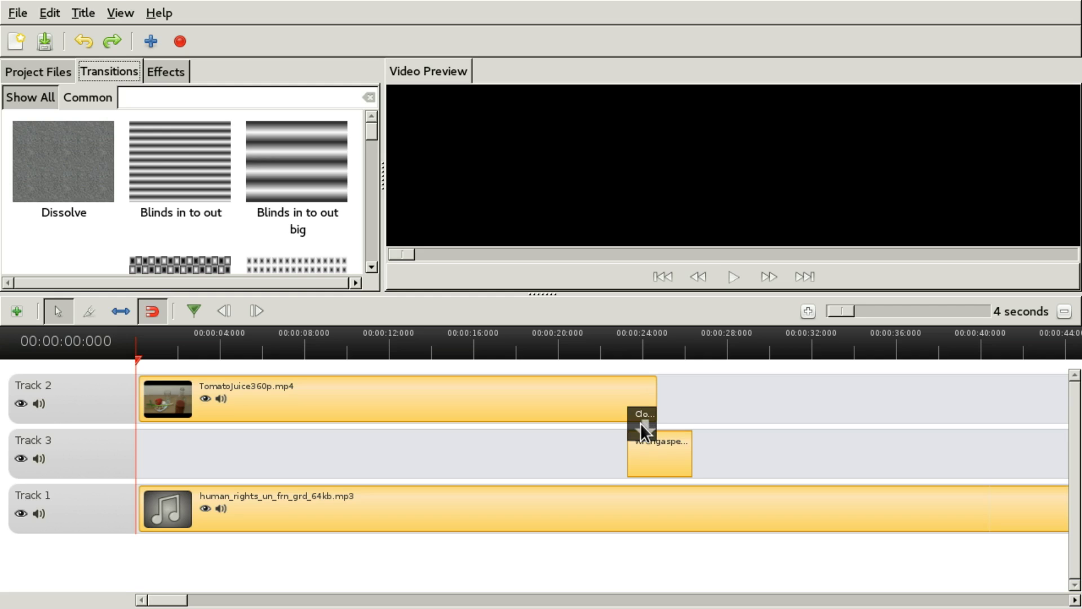
key(Delete)
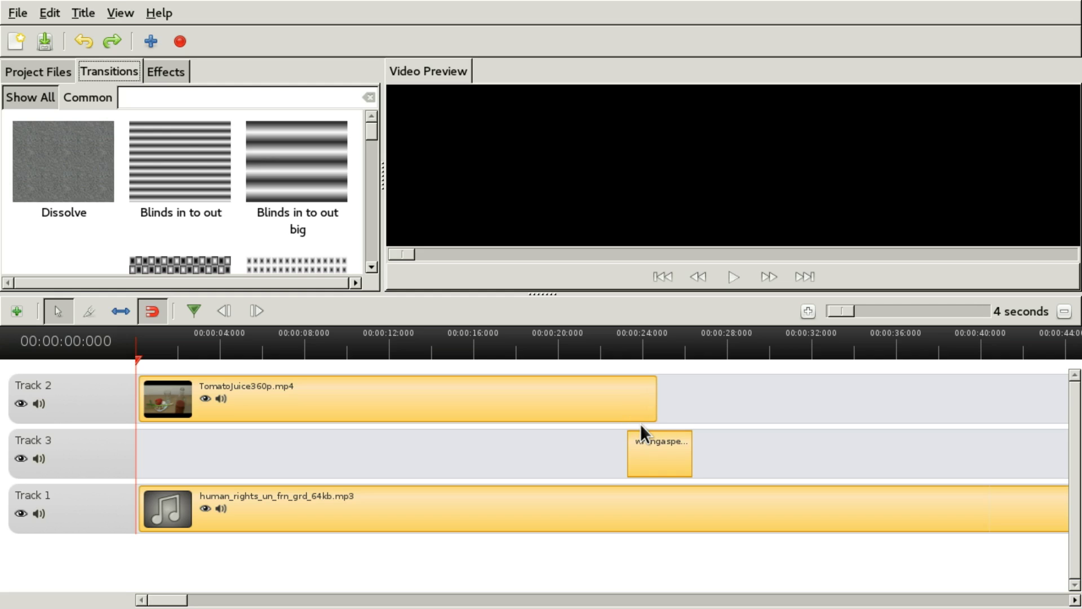
Scroll the Transitions list down to Wipe top to bottom.
scroll(261, 169, down, 10)
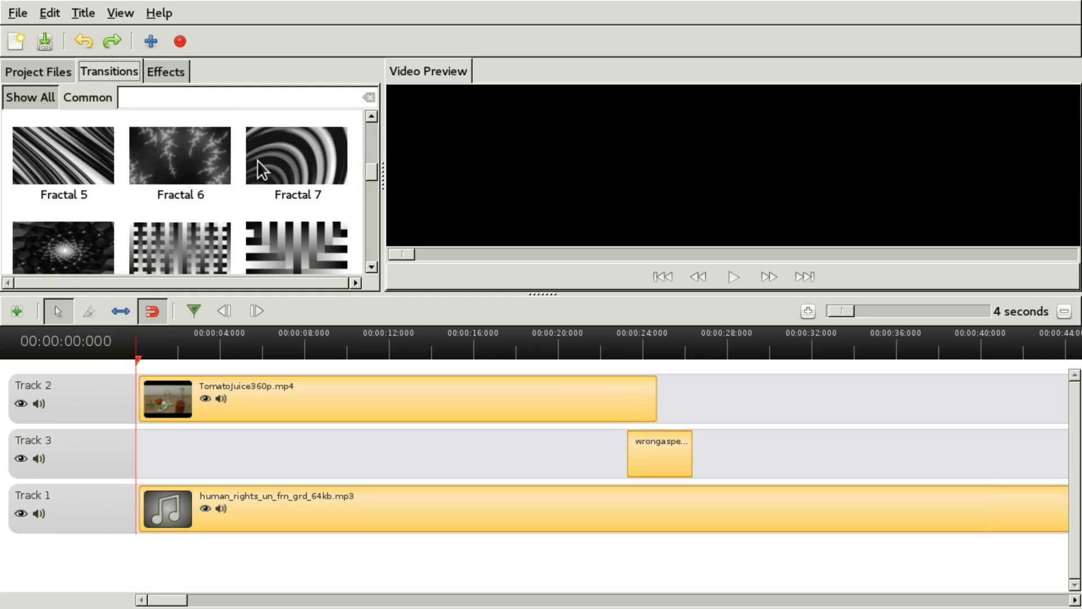
scroll(258, 161, down, 12)
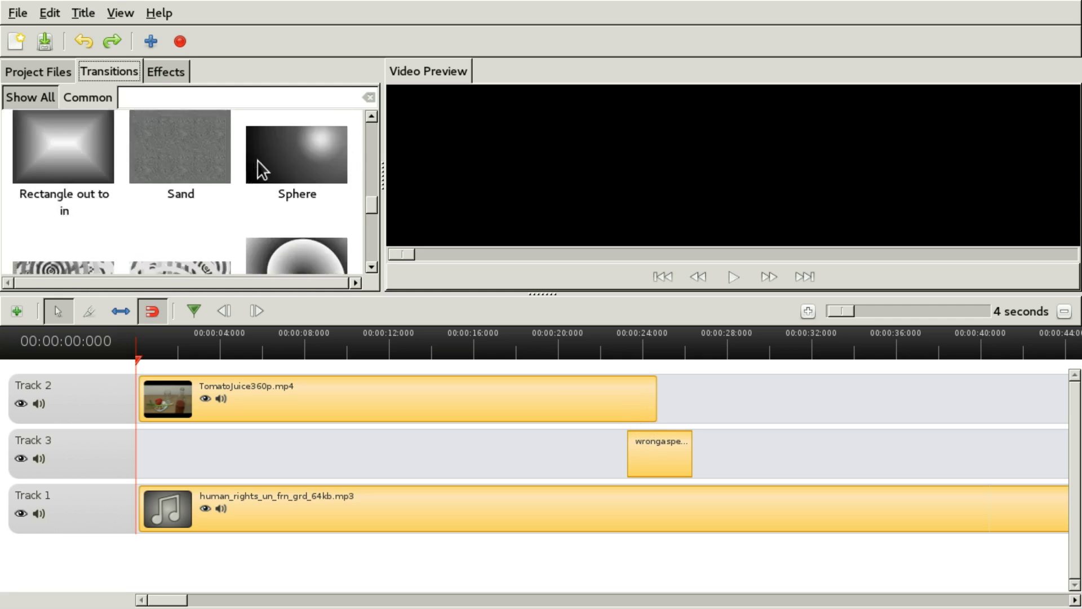
scroll(257, 160, down, 3)
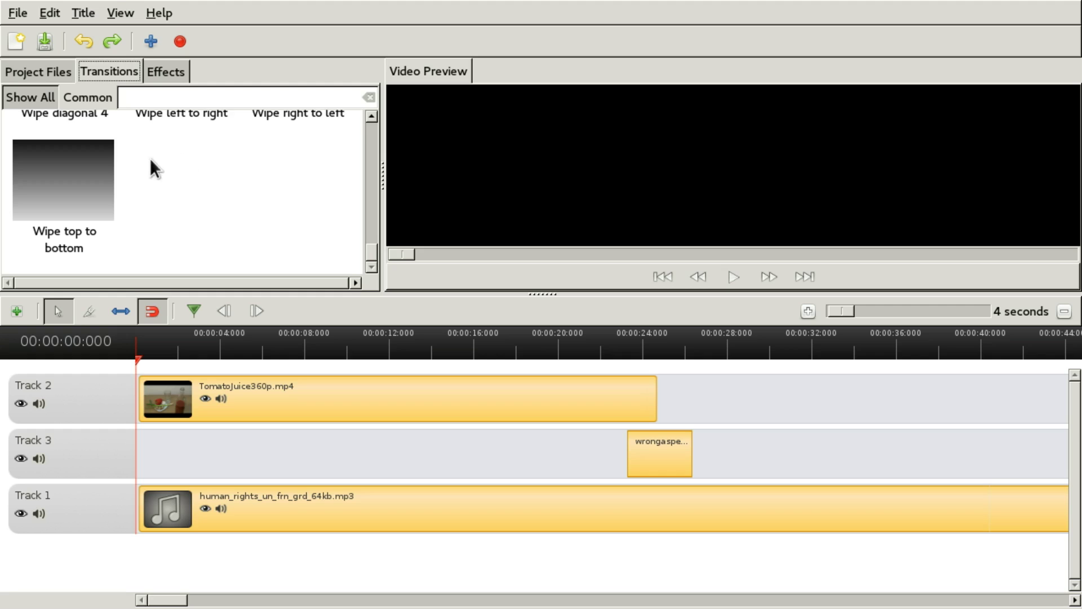
scroll(120, 148, up, 3)
scroll(110, 157, down, 2)
scroll(111, 156, down, 1)
Add Wipe top to bottom at the Track 3 clip's start and play it from 22 seconds.
drag(86, 171, 668, 419)
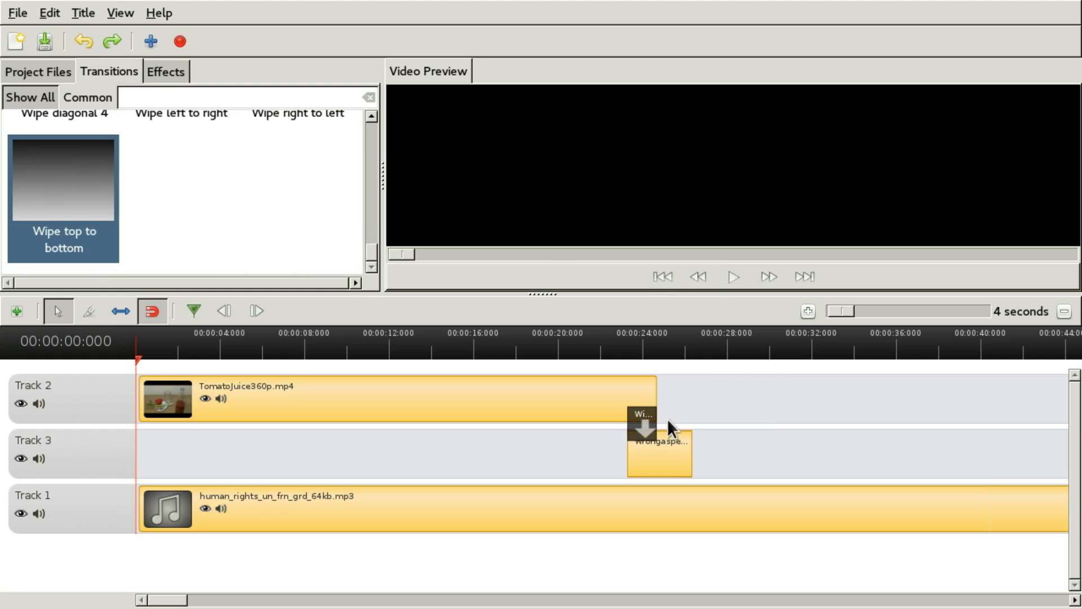
click(627, 341)
click(617, 347)
click(598, 350)
key(space)
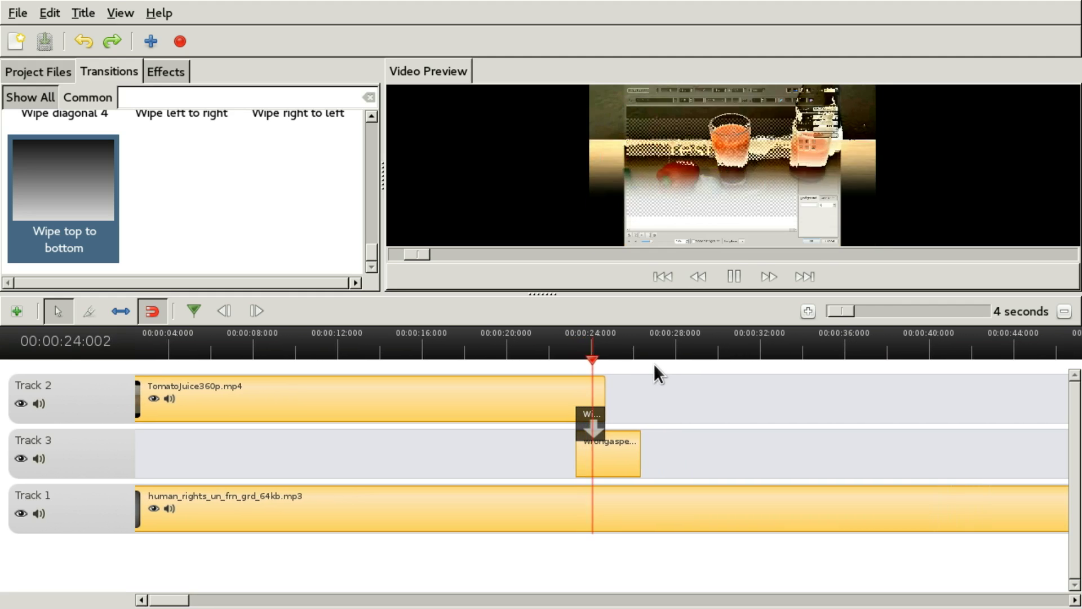
key(space)
Park the playhead at about 23 seconds and make the preview and library panels taller.
click(574, 349)
click(556, 346)
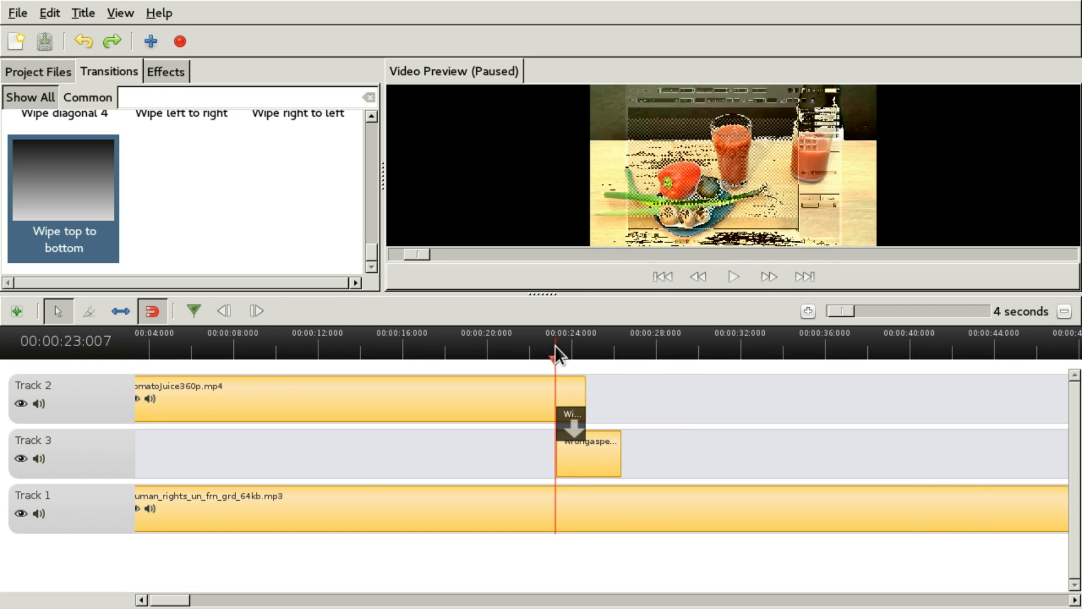
drag(582, 293, 582, 316)
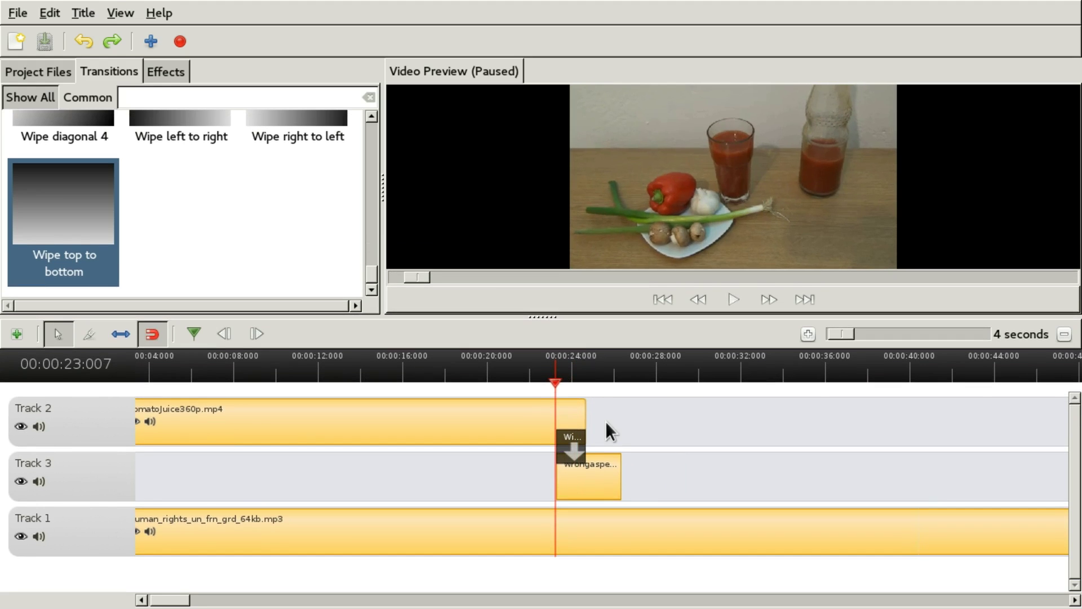
scroll(610, 432, up, 3)
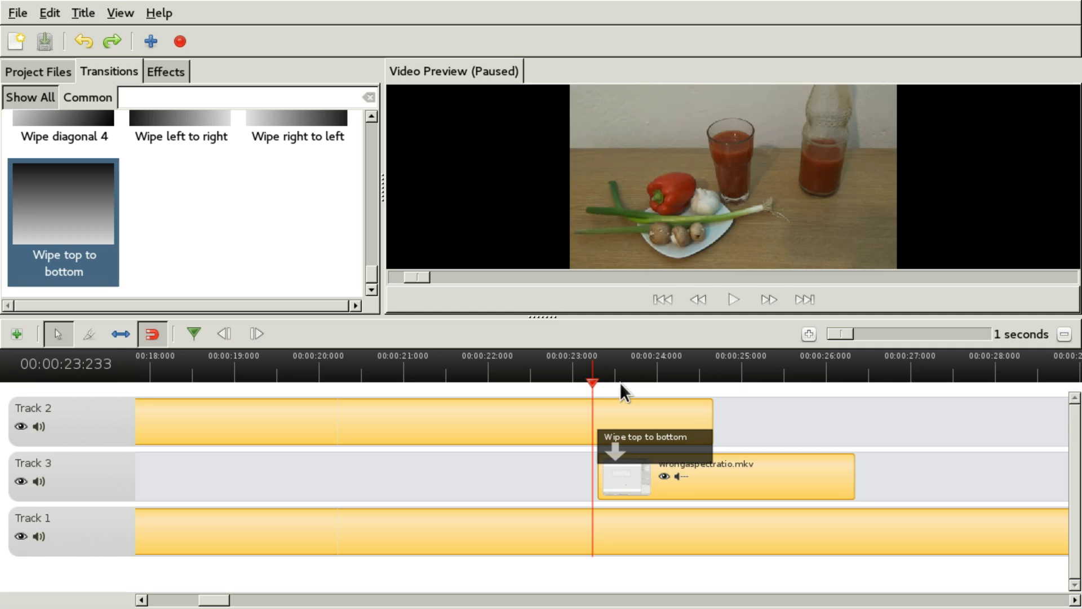
Delete the Wipe top to bottom transition, briefly try Spiral big, then remove it.
click(623, 373)
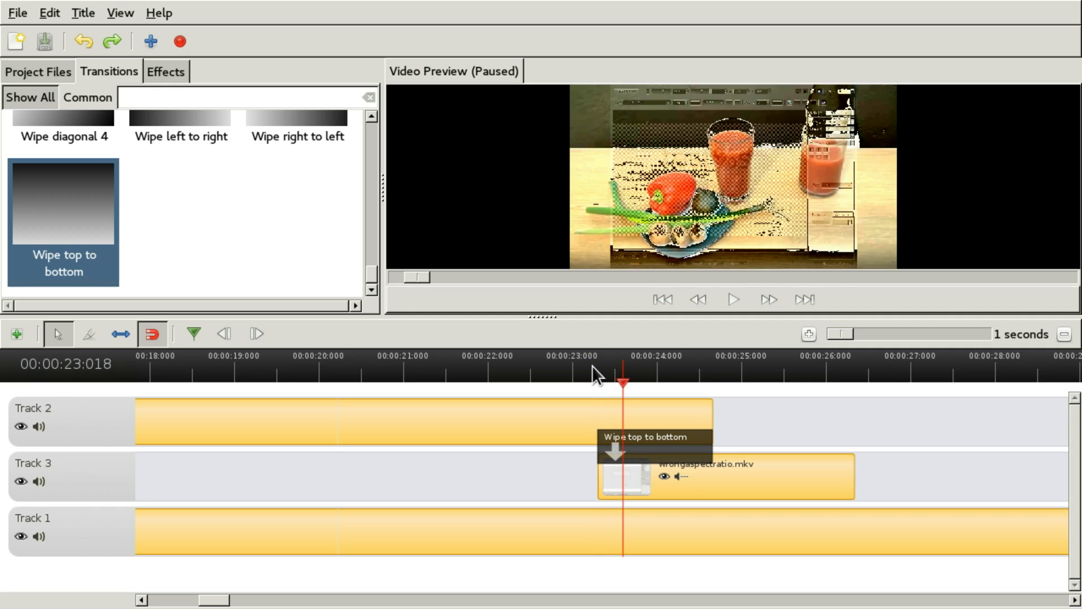
key(Delete)
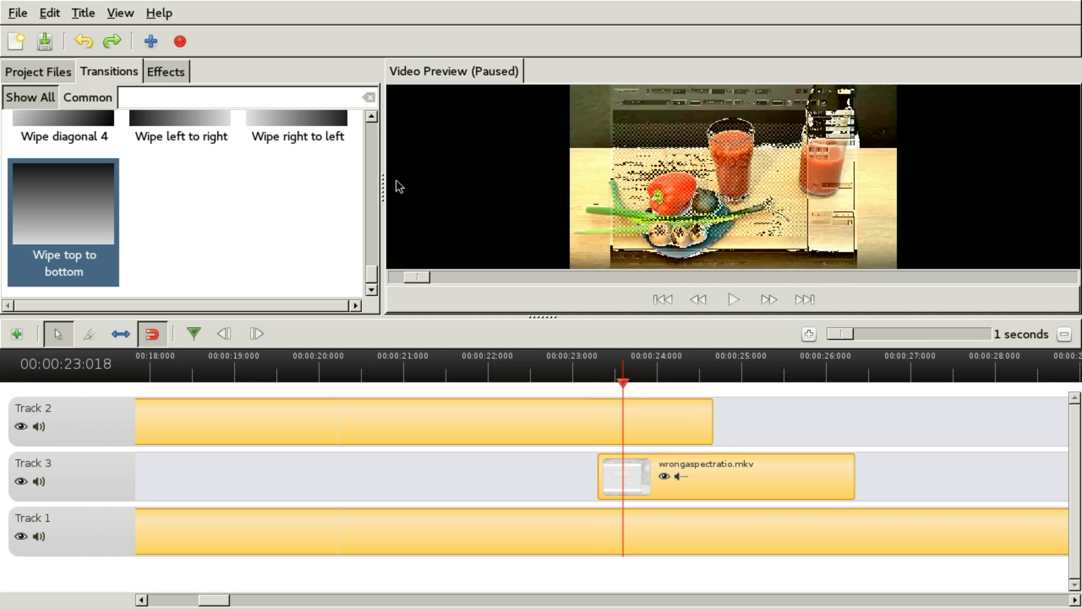
scroll(373, 186, up, 8)
drag(297, 206, 622, 381)
click(624, 370)
drag(655, 468, 198, 175)
drag(256, 445, 220, 449)
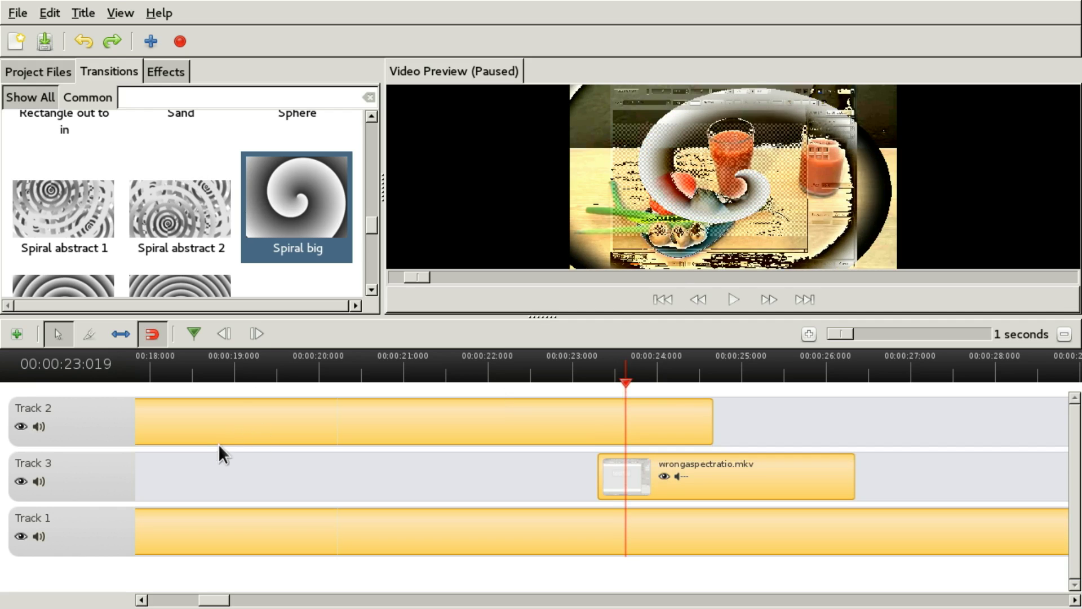
Place a Dissolve at the Track 3 clip's start and scrub through it near 23 seconds.
drag(372, 229, 350, 133)
drag(85, 188, 641, 450)
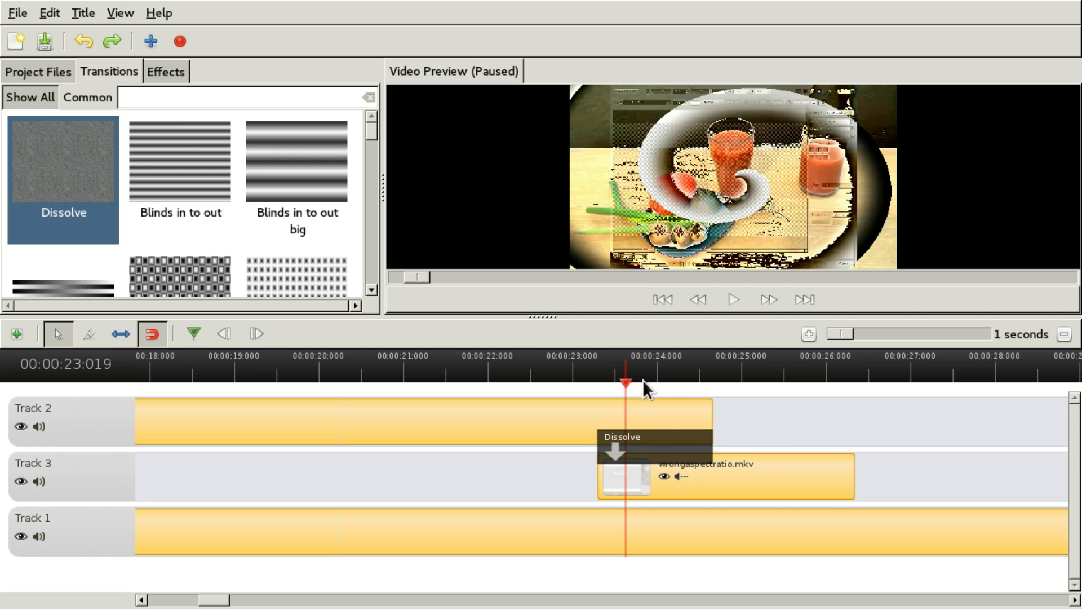
drag(643, 379, 611, 379)
Lower the Dissolve's softness from 30.0 to 14.2, keeping direction Down and type Transition.
click(590, 373)
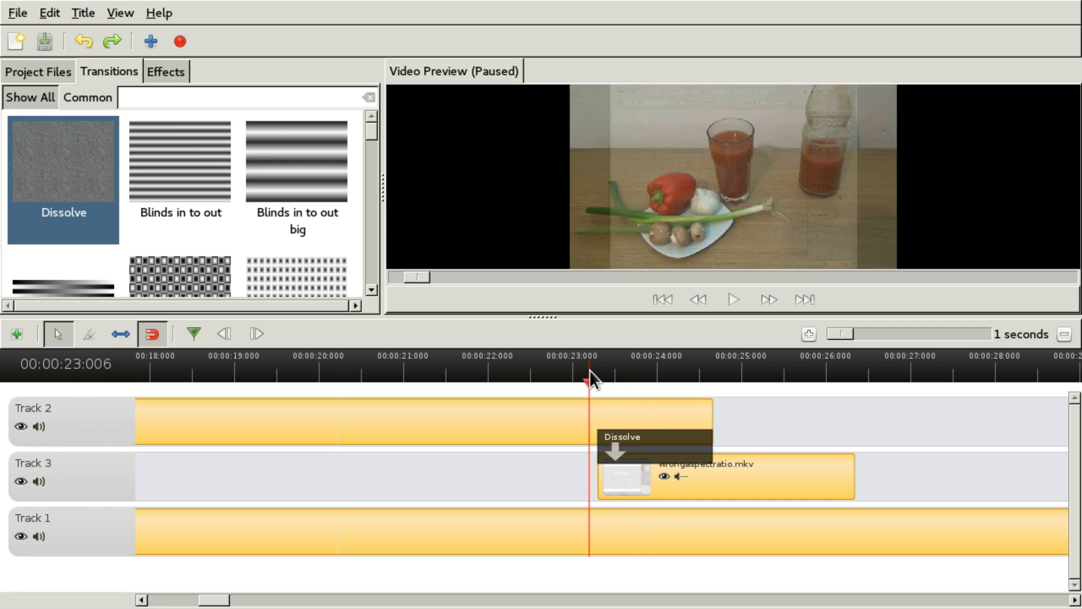
right_click(648, 446)
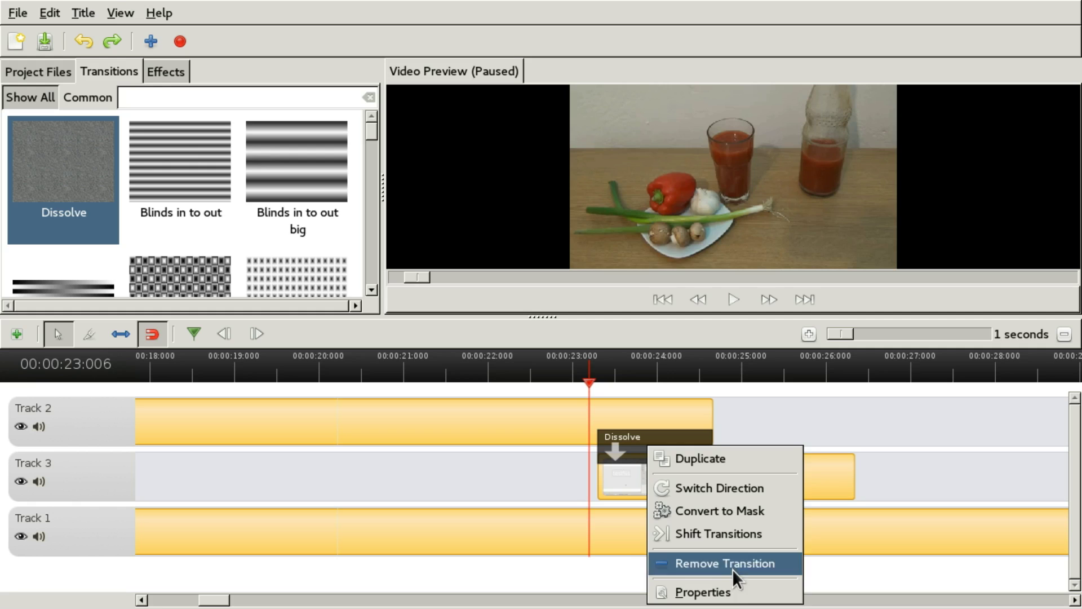
click(740, 592)
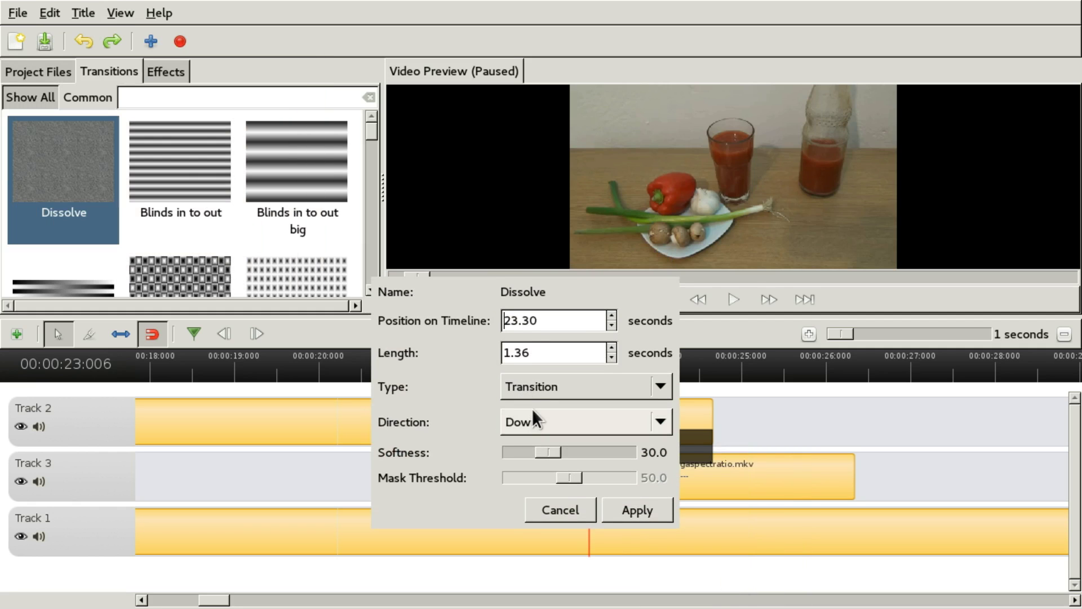
click(609, 426)
click(606, 422)
click(596, 390)
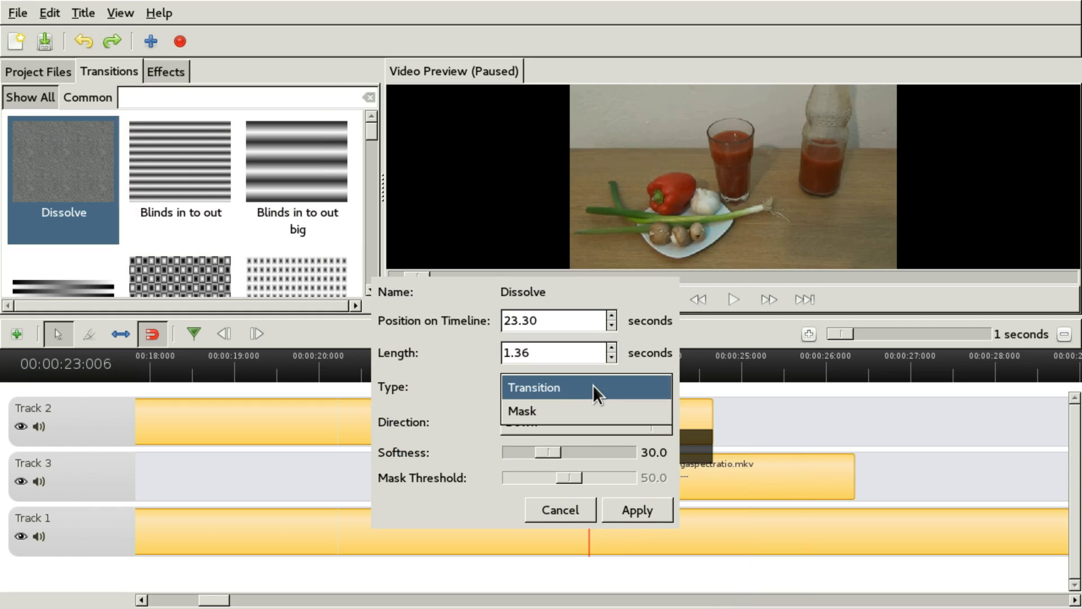
click(592, 388)
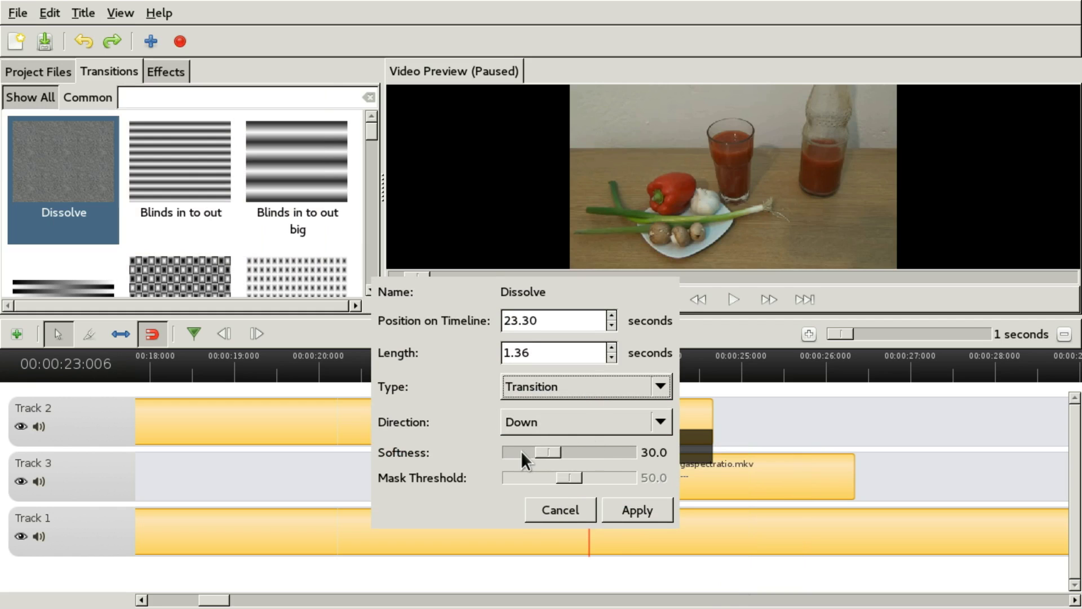
drag(549, 452, 531, 472)
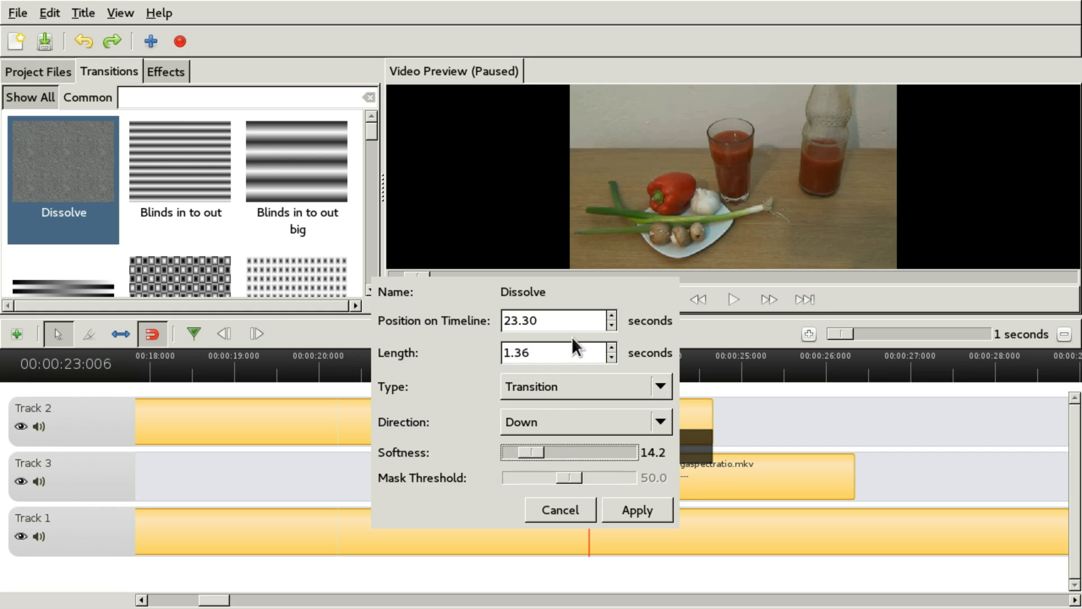
click(645, 512)
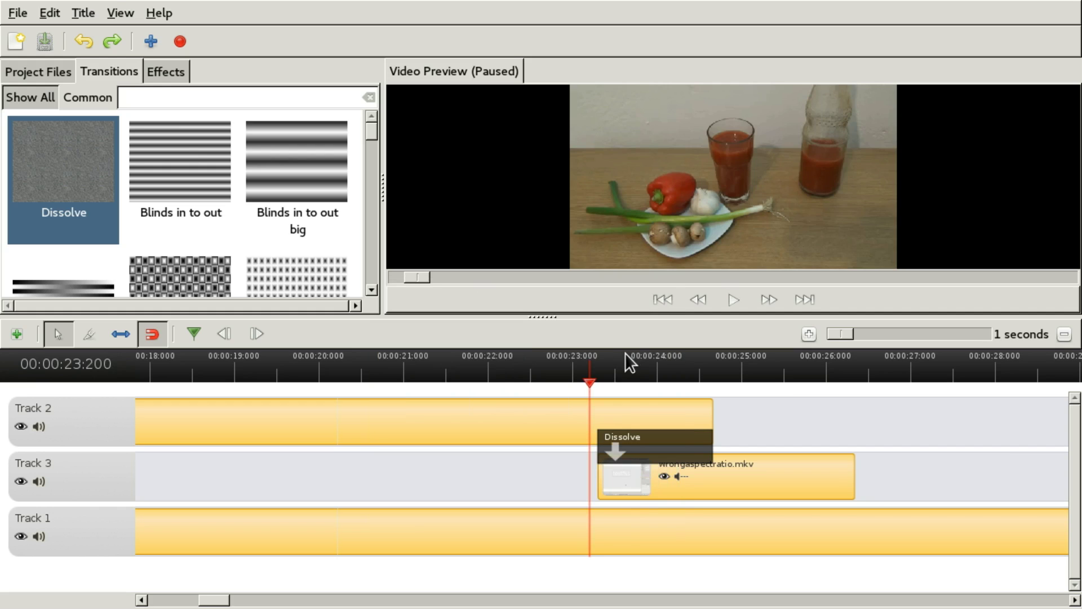
Scrub the playhead between 23 and 24 seconds to preview the dissolve.
click(626, 355)
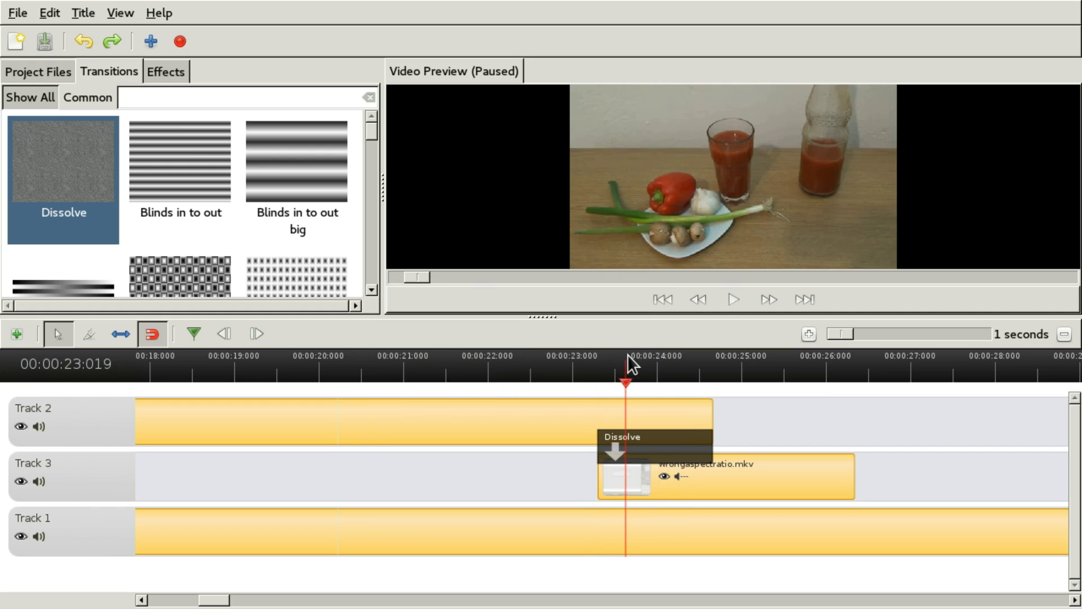
click(654, 370)
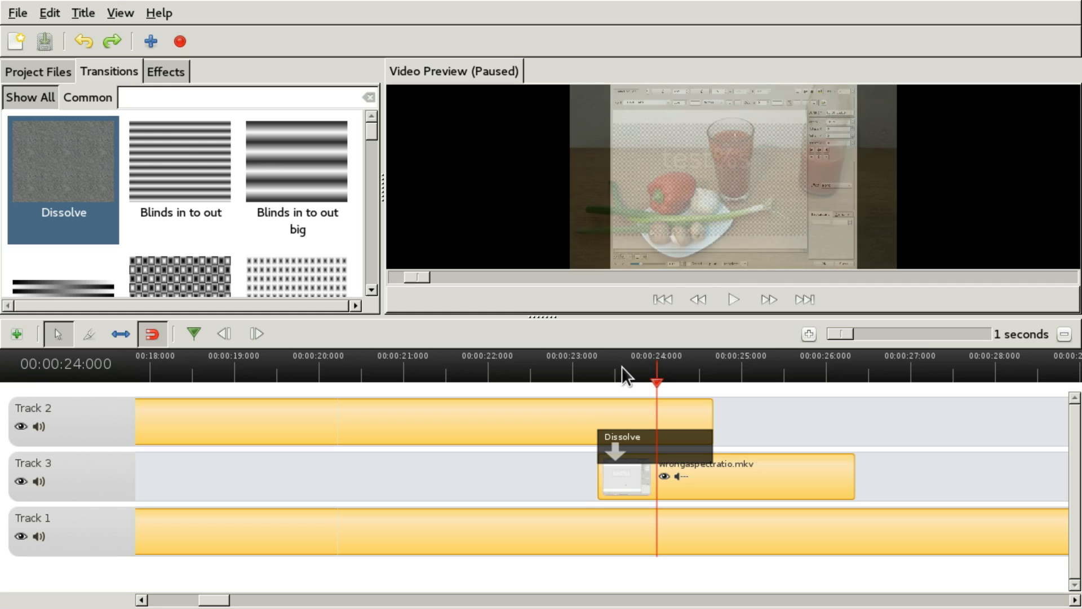
click(592, 369)
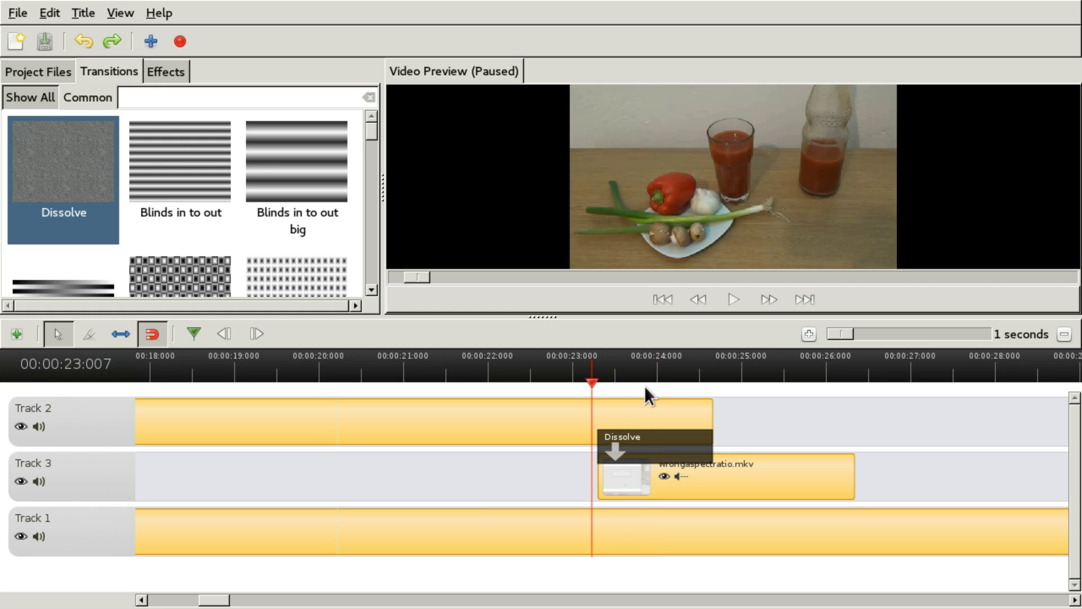
scroll(623, 400, down, 3)
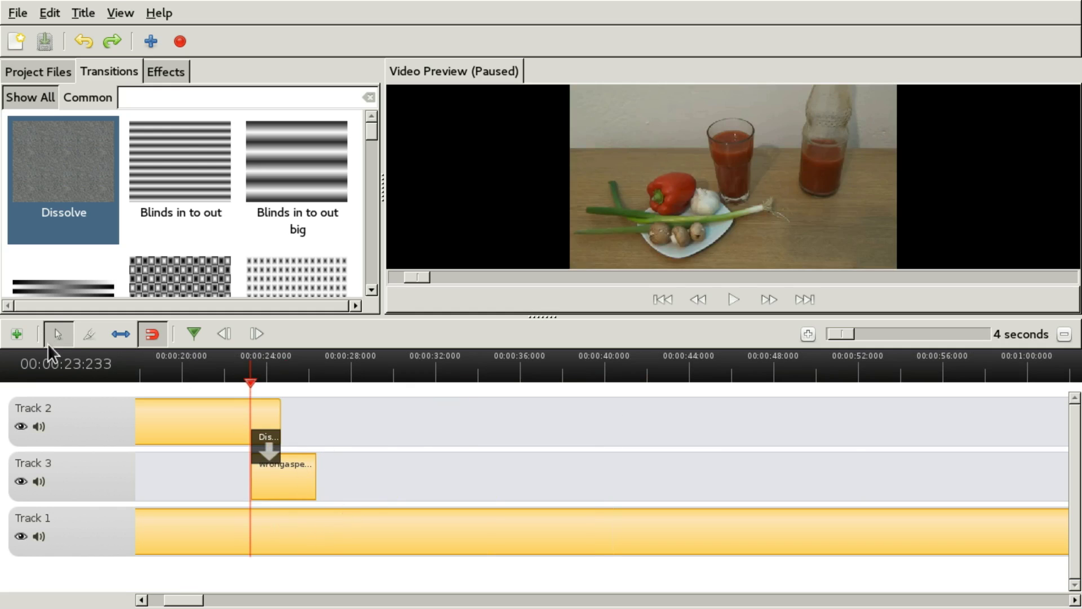
Split the Track 1 audio clip at about 30 and 40 seconds with the Razor tool.
click(88, 334)
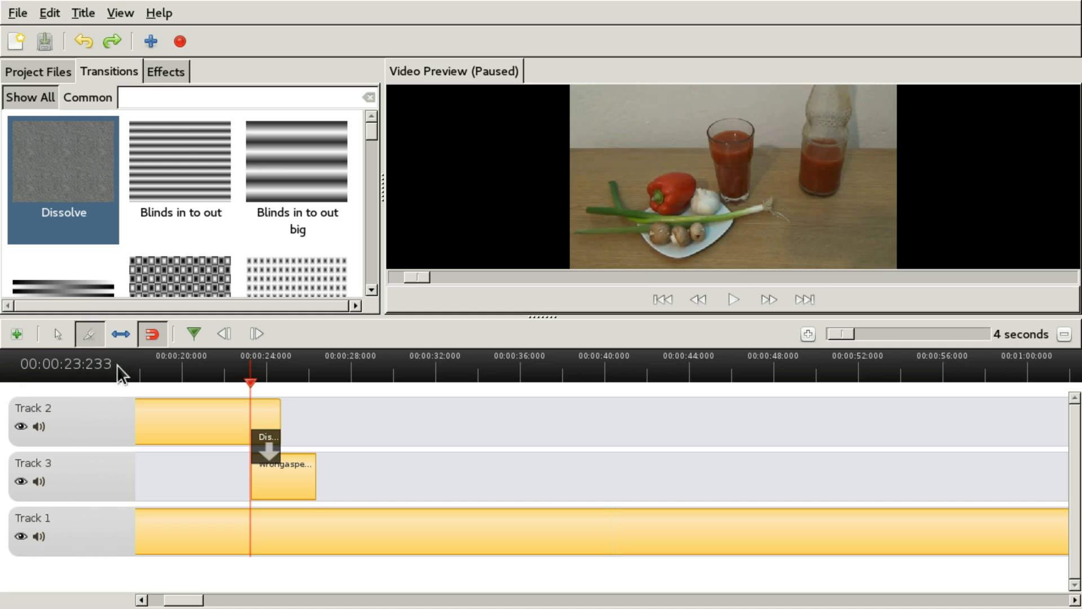
click(388, 530)
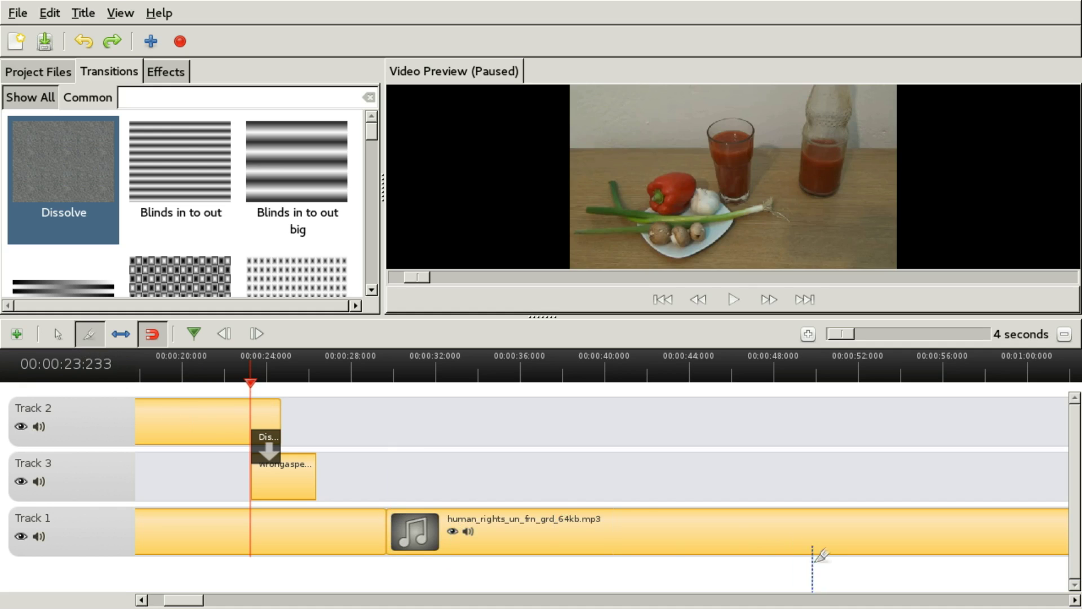
click(615, 524)
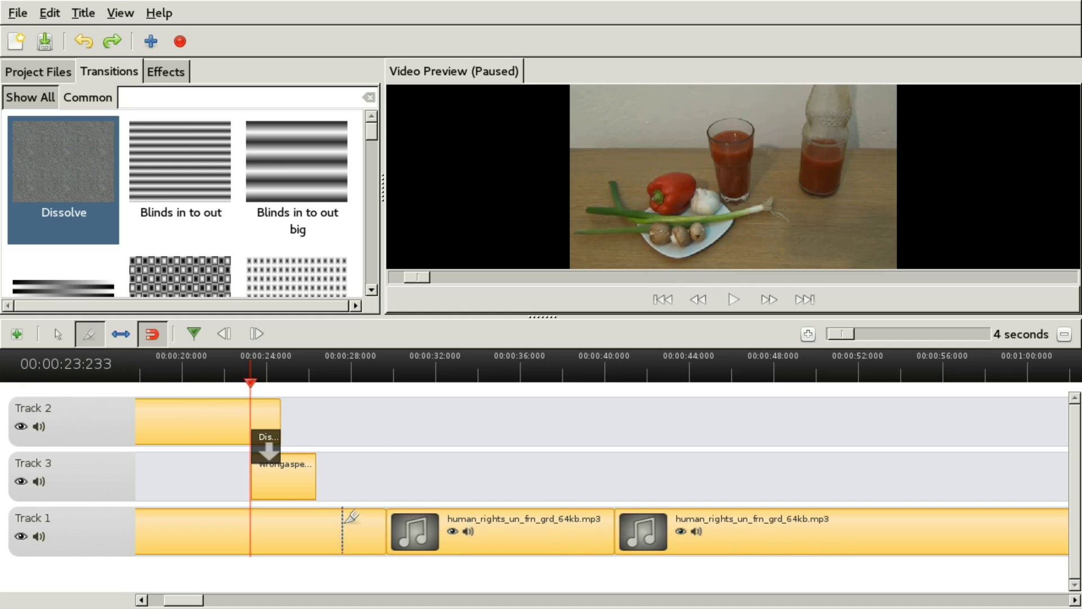
click(57, 334)
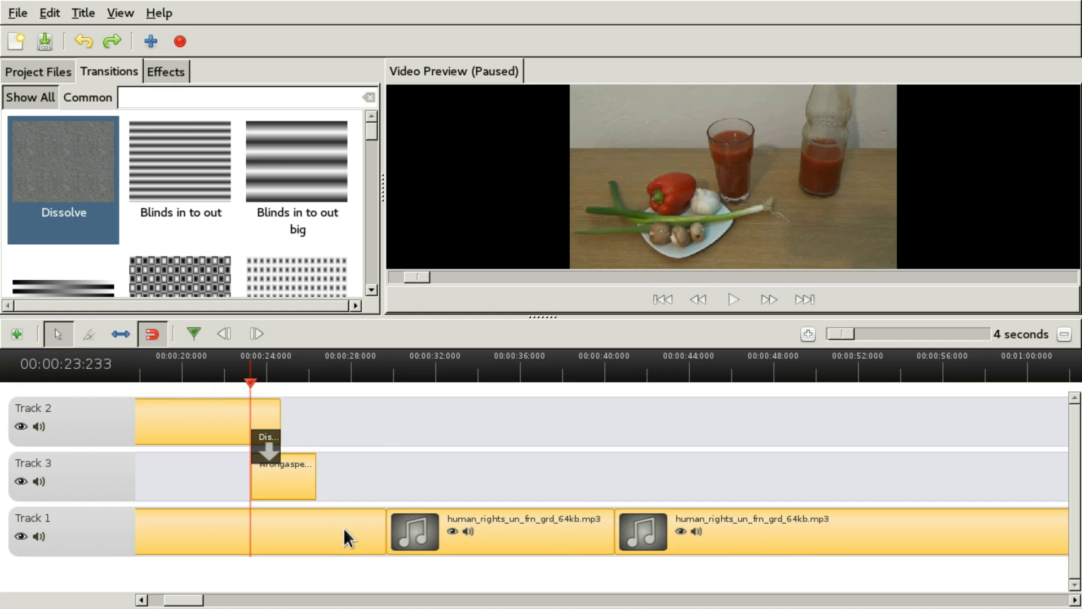
Delete the first and last audio pieces and slide the remaining piece toward the track start.
click(358, 539)
key(Delete)
click(756, 526)
key(Delete)
drag(491, 521, 153, 522)
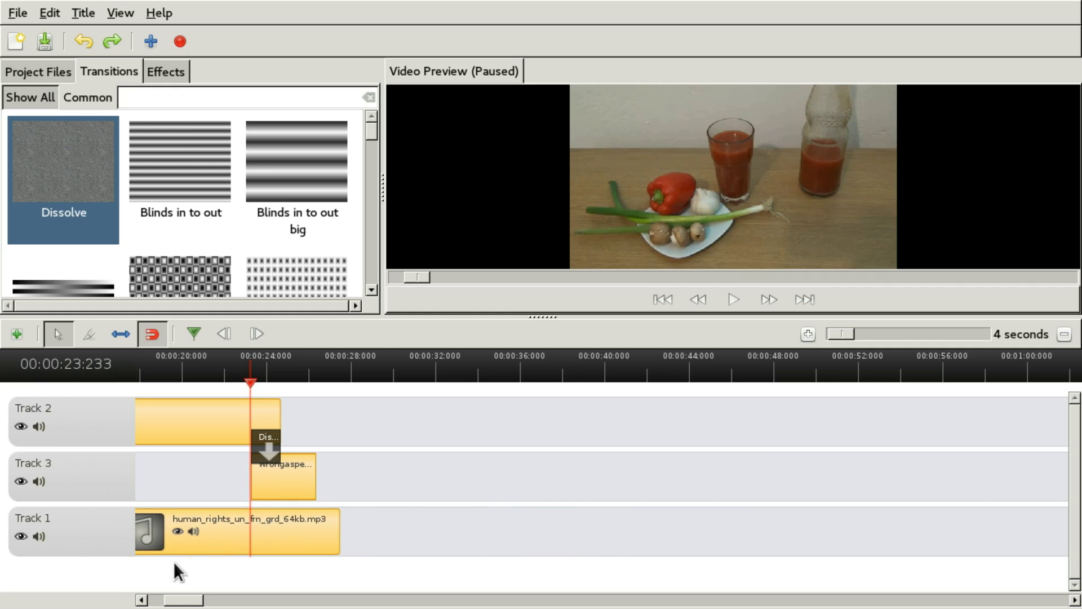
drag(175, 602, 133, 599)
drag(582, 526, 559, 519)
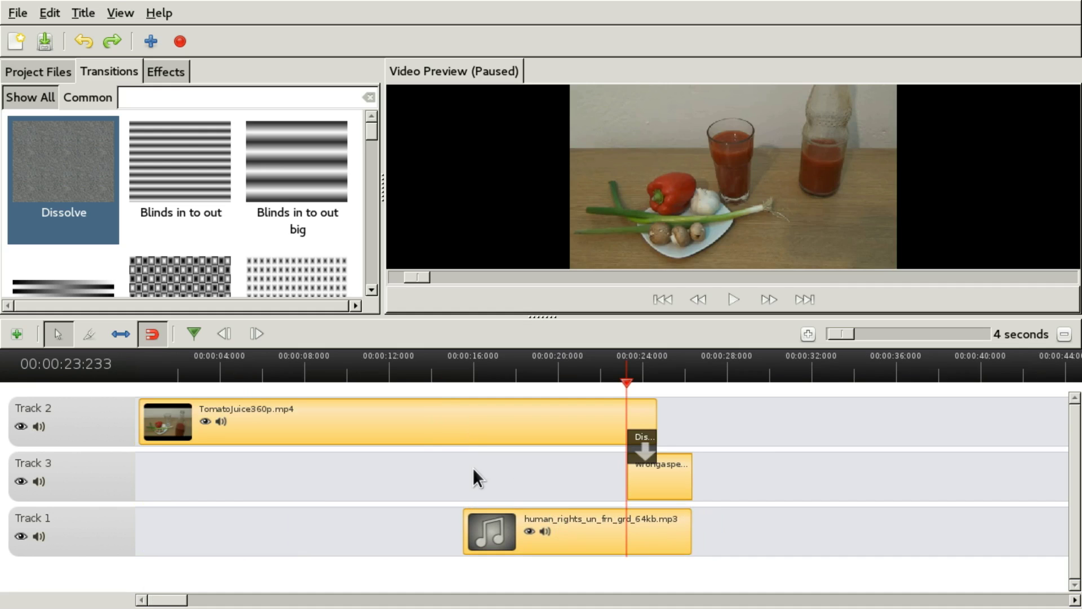
Position the playhead exactly at 00:00:15:015.
click(453, 363)
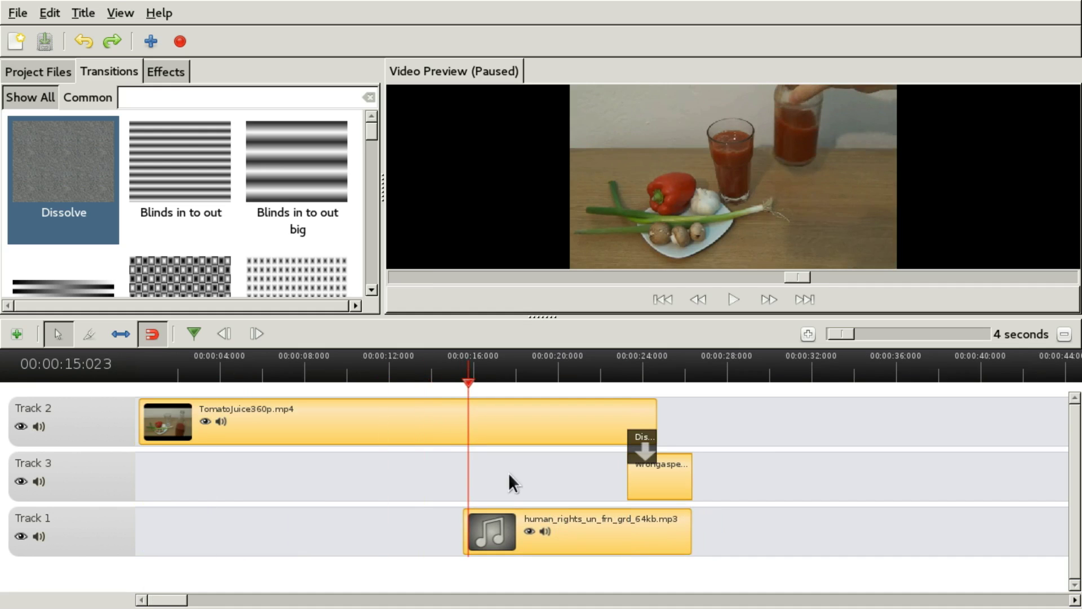
scroll(471, 445, up, 1)
scroll(470, 446, up, 1)
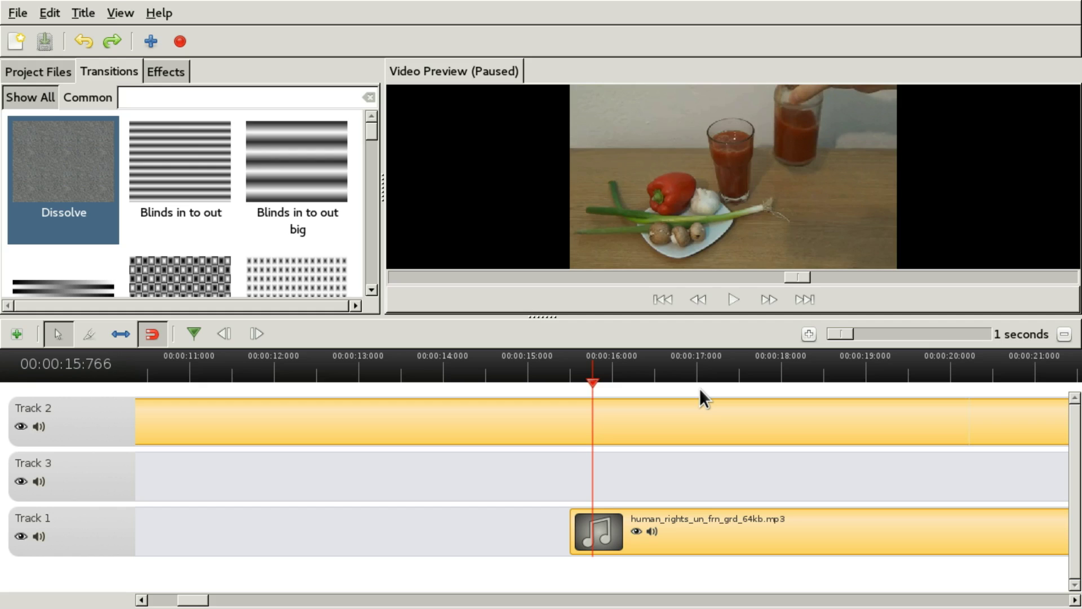
drag(593, 373, 575, 373)
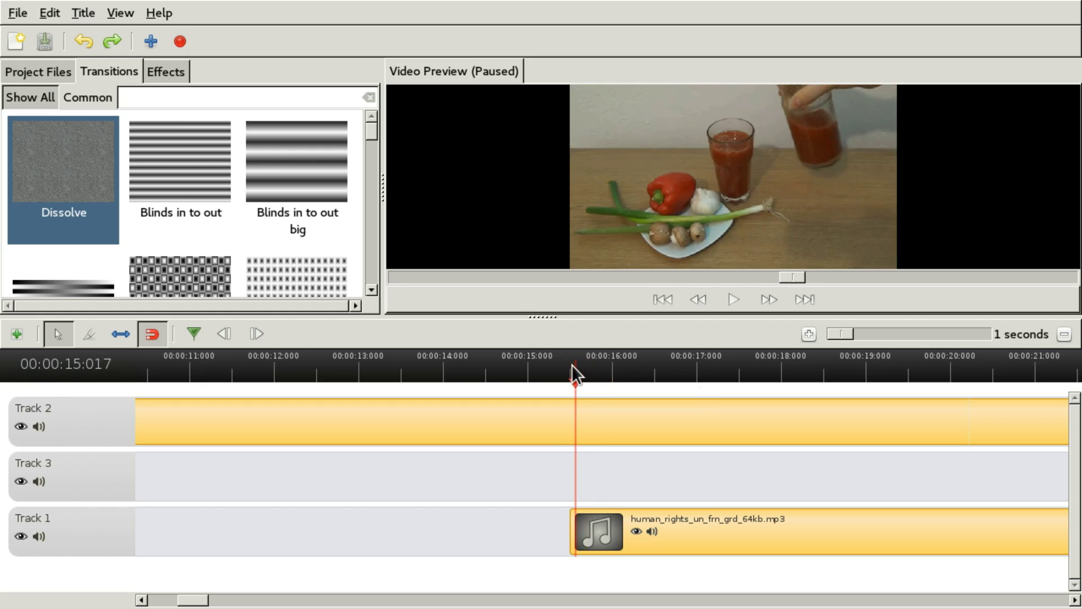
key(Left)
key(Left)
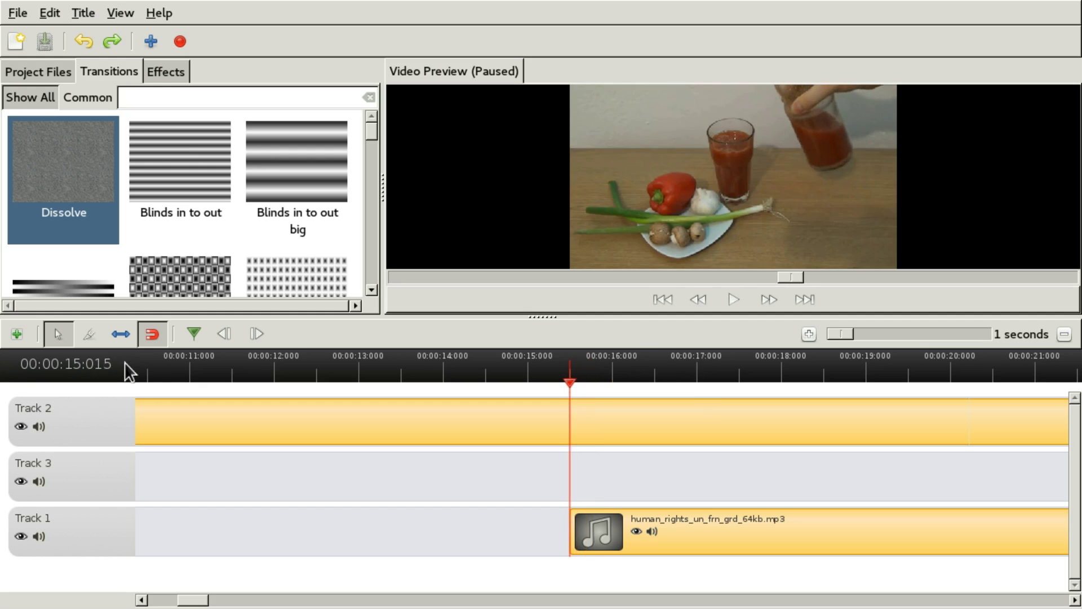
key(Left)
key(Left)
key(Left)
key(Left)
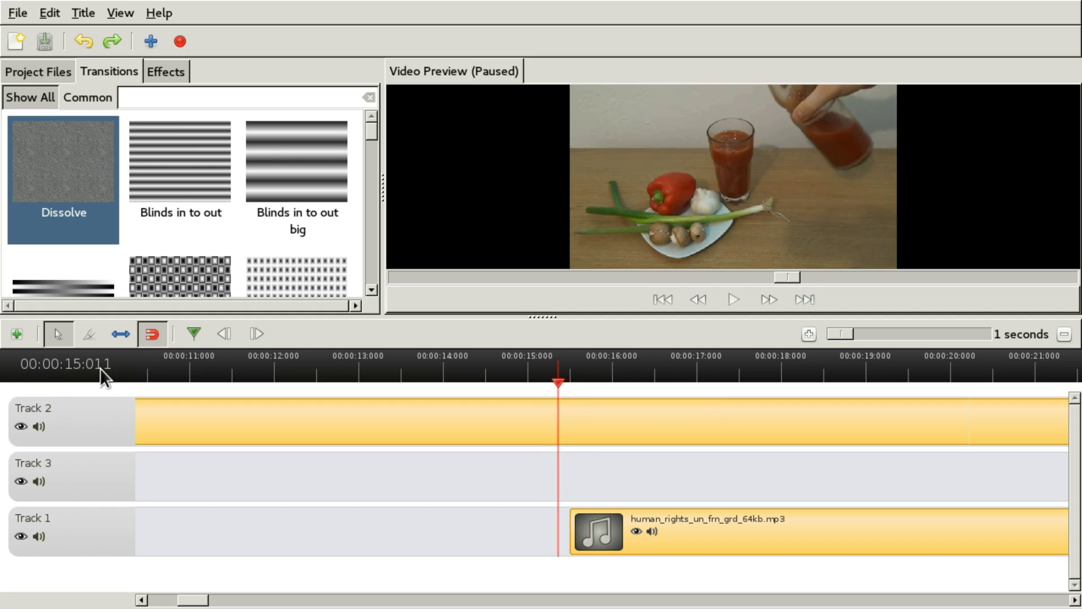
key(Right)
key(Right)
key(Right)
key(Right)
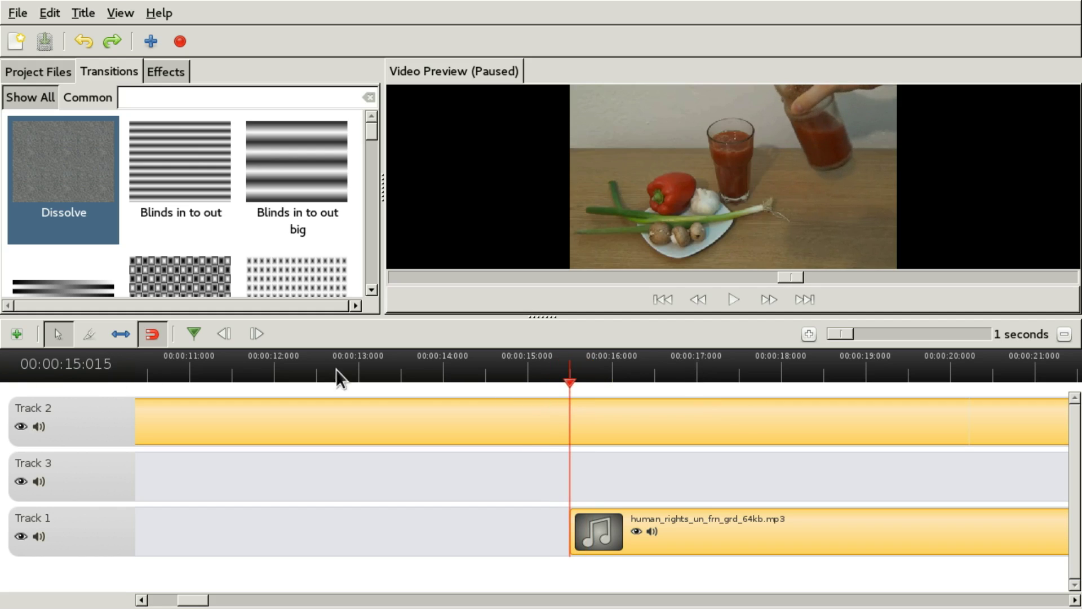
Cut the TomatoJuice clip on Track 2 at 15.015 s and select its left piece.
click(89, 327)
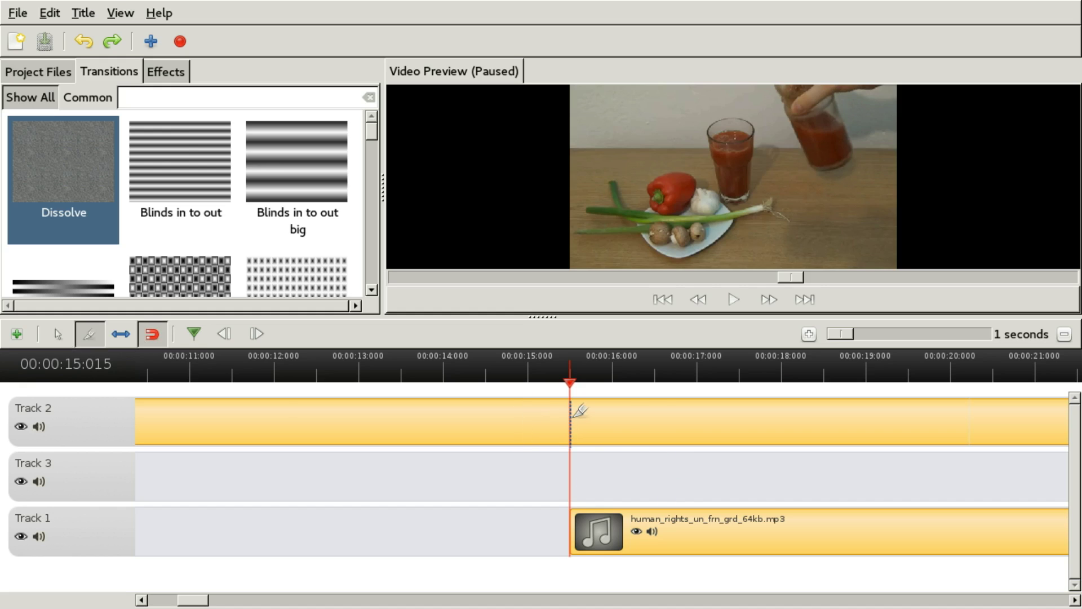
click(575, 416)
click(57, 333)
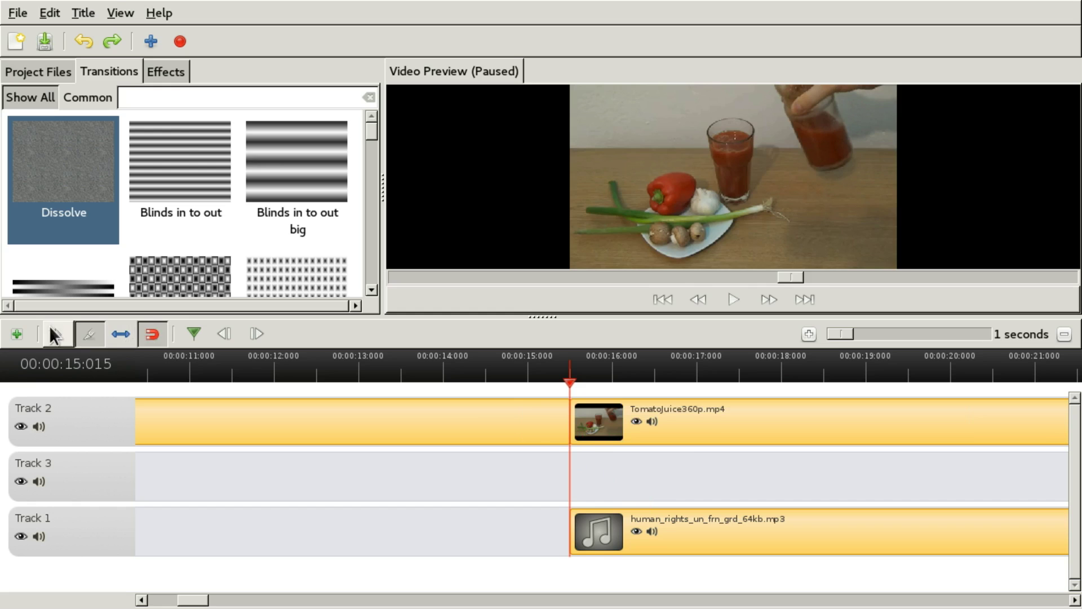
click(468, 418)
Move the trimmed TomatoJuice clip and the audio clip to start at 0 s.
scroll(534, 433, down, 3)
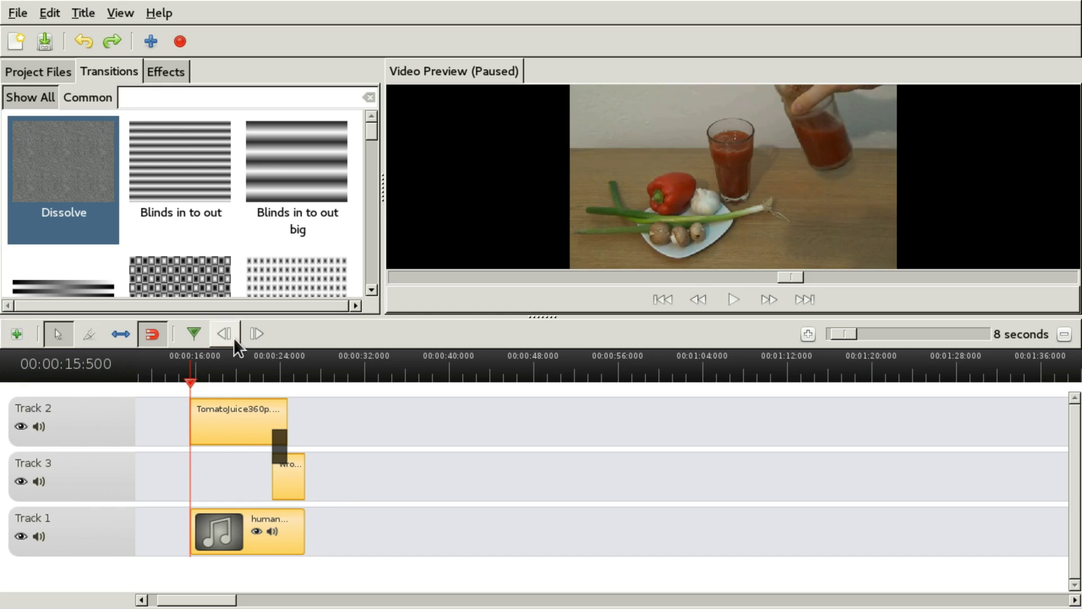
drag(236, 429, 117, 442)
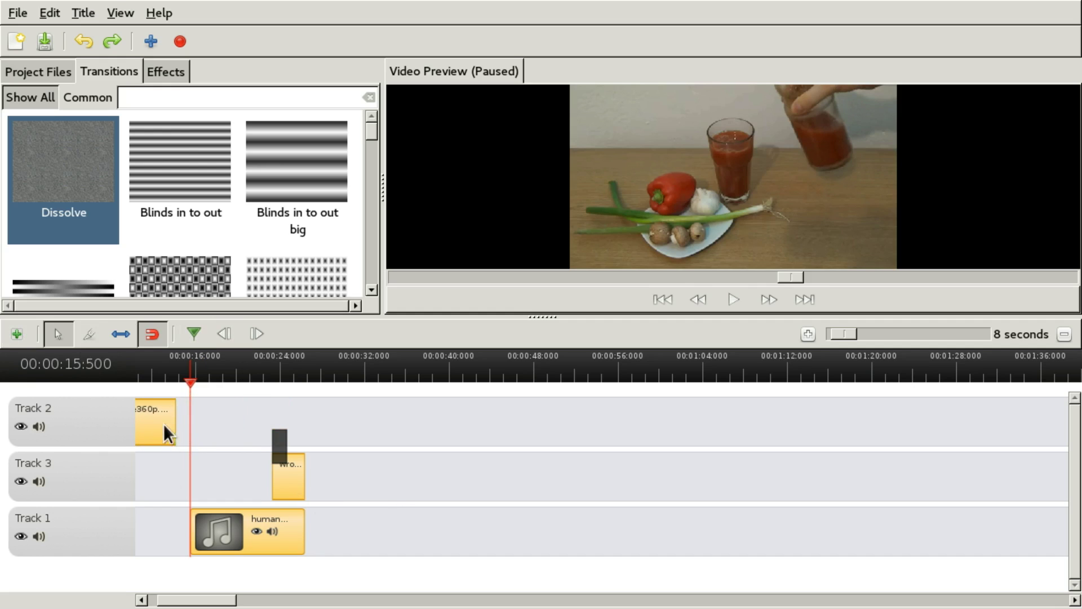
drag(181, 599, 108, 589)
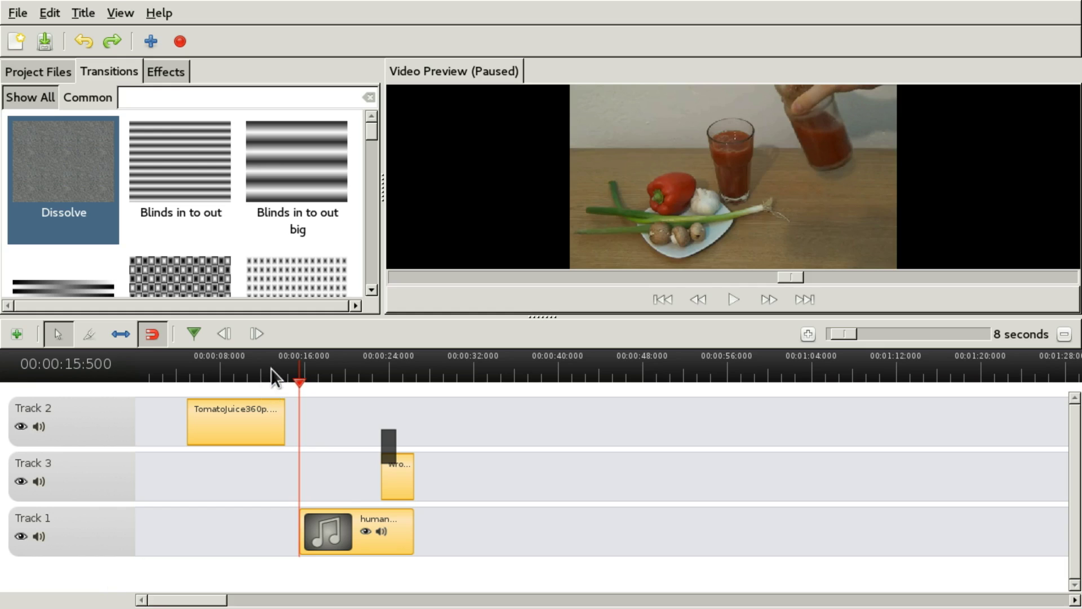
drag(237, 427, 120, 428)
drag(397, 522, 251, 519)
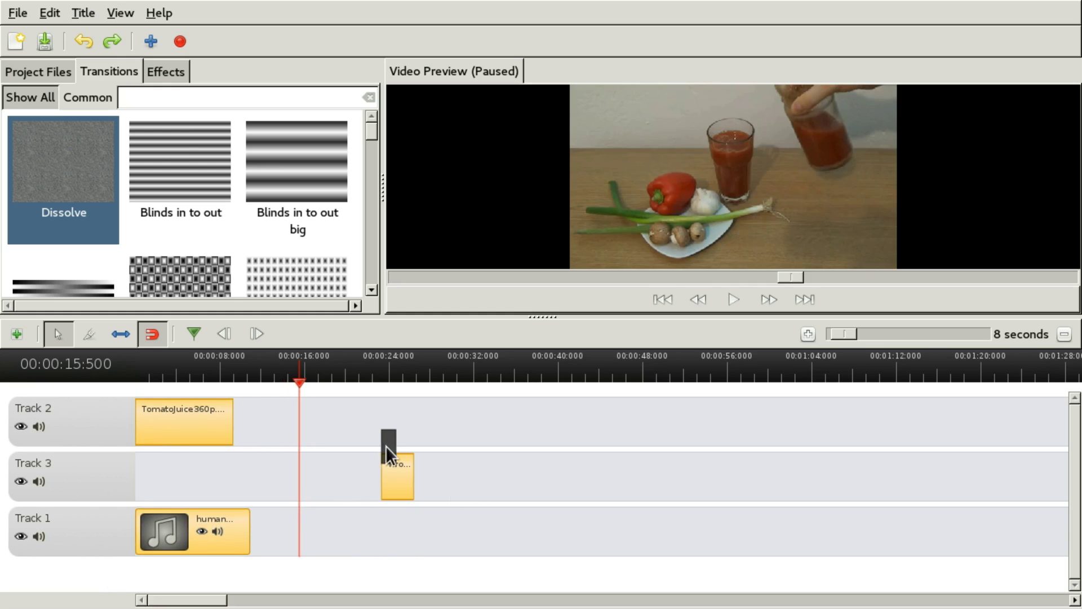
Place wrongaspectratio.mkv and the Dissolve transition right after the TomatoJuice clip.
drag(399, 478, 248, 468)
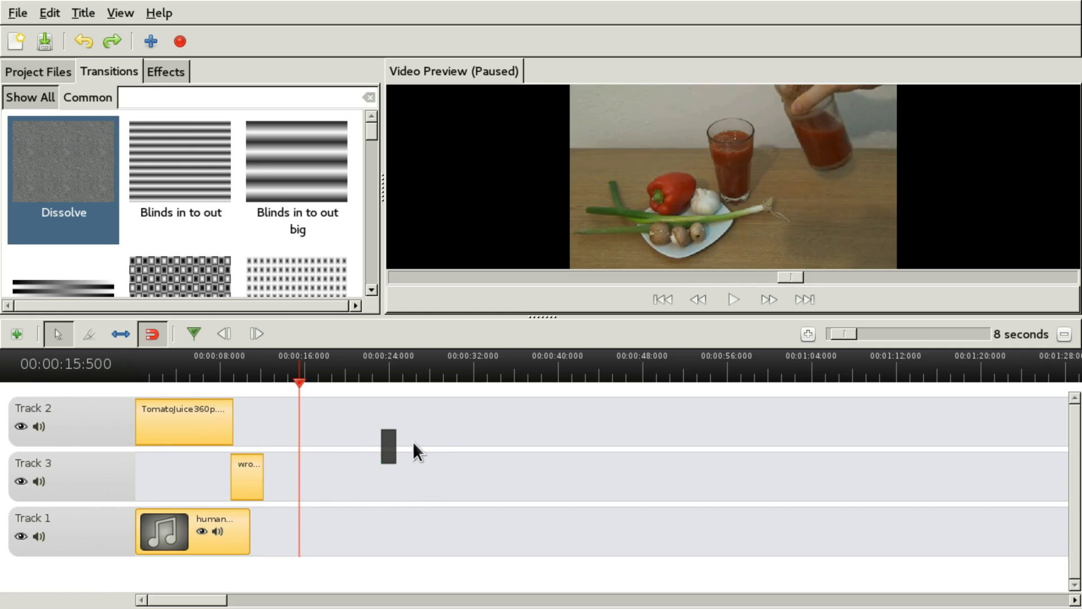
drag(389, 448, 326, 444)
drag(223, 451, 225, 454)
scroll(261, 411, up, 4)
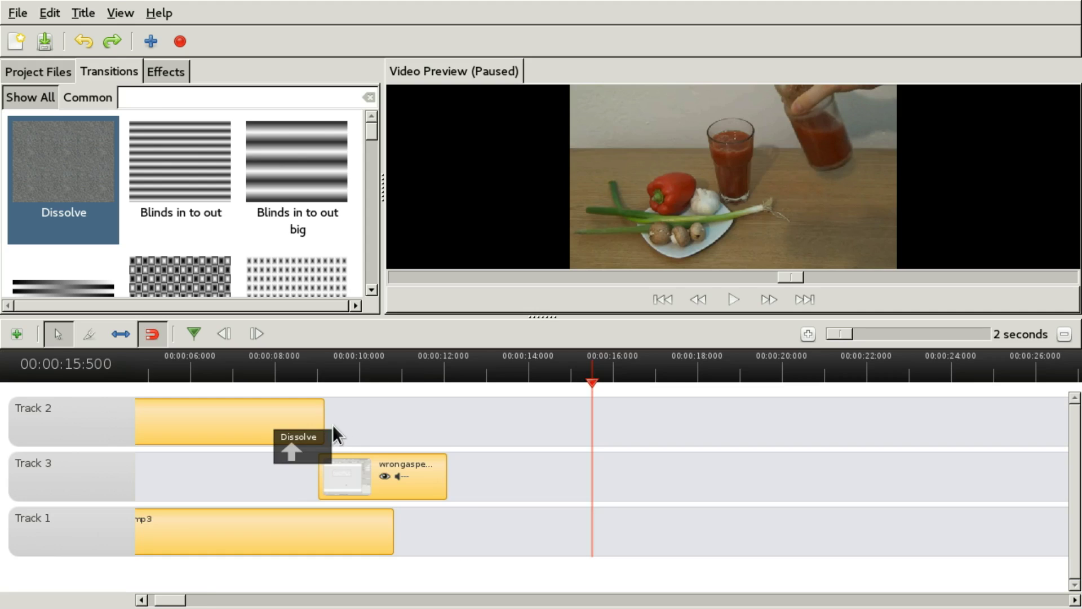
scroll(333, 435, up, 1)
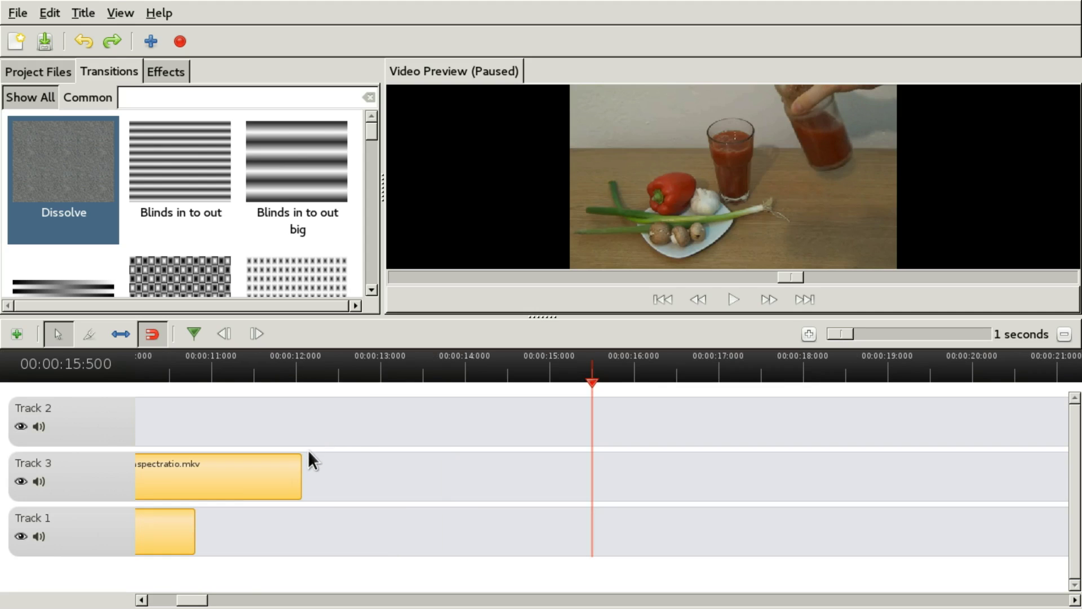
Overlap wrongaspectratio.mkv with TomatoJuice's end and reverse the Dissolve across the overlap.
click(292, 369)
drag(193, 598, 73, 592)
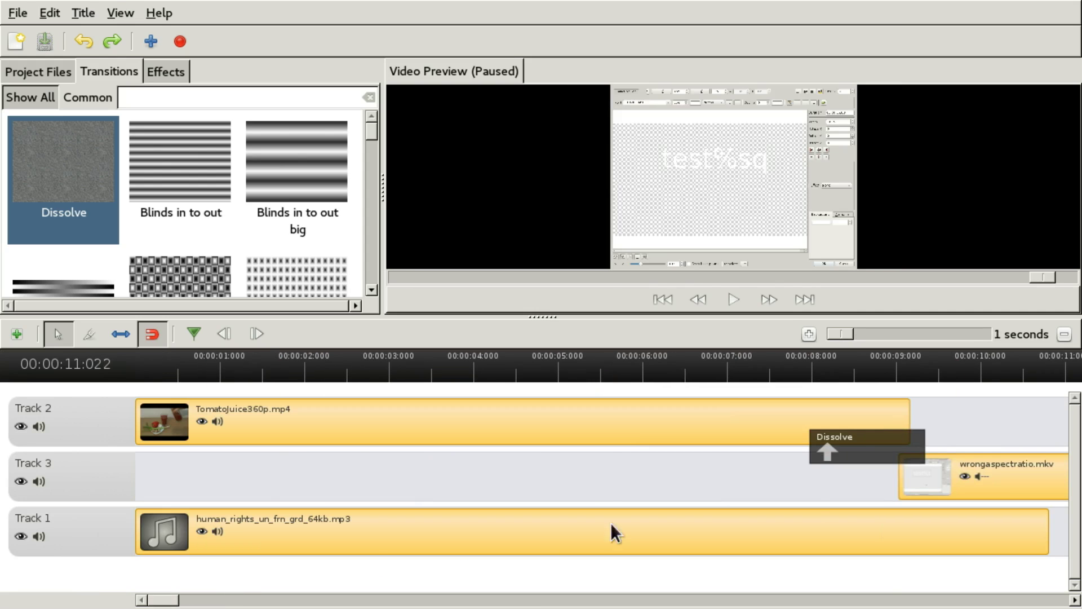
drag(902, 458, 872, 443)
click(884, 442)
drag(952, 476, 841, 471)
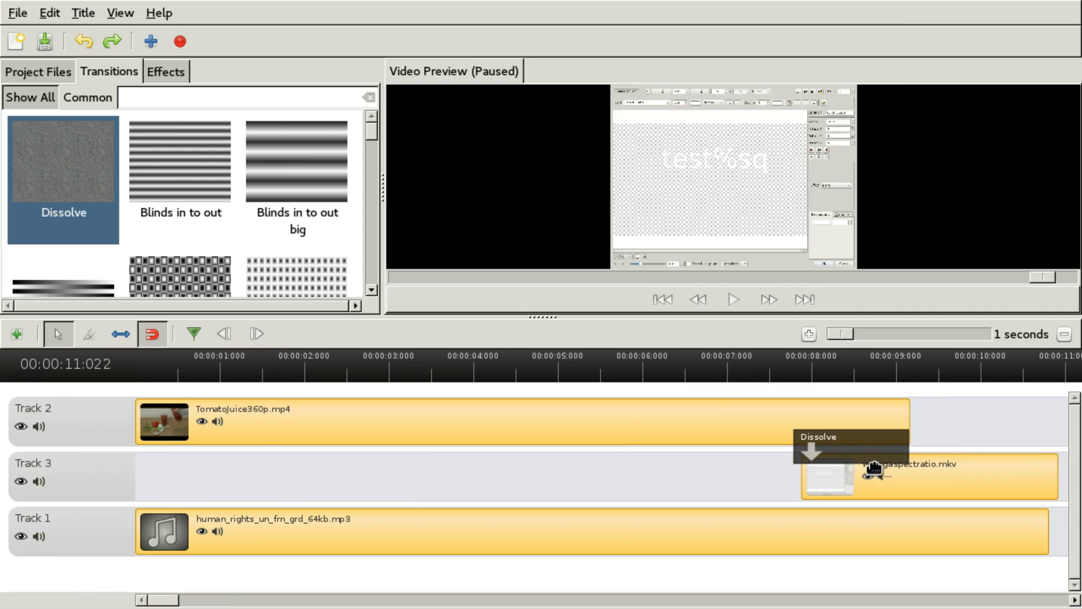
scroll(958, 443, down, 5)
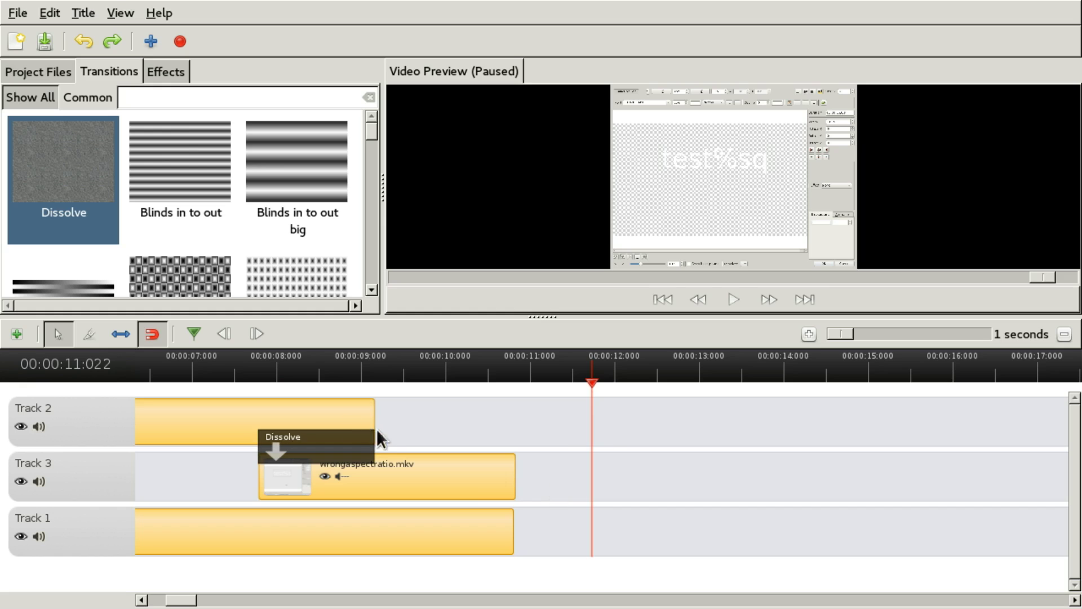
mouse_move(311, 484)
mouse_down()
mouse_move(319, 477)
mouse_move(305, 474)
mouse_move(309, 490)
mouse_up()
Preview the Dissolve from about 7 seconds, pausing at 7.433 s.
click(245, 358)
key(space)
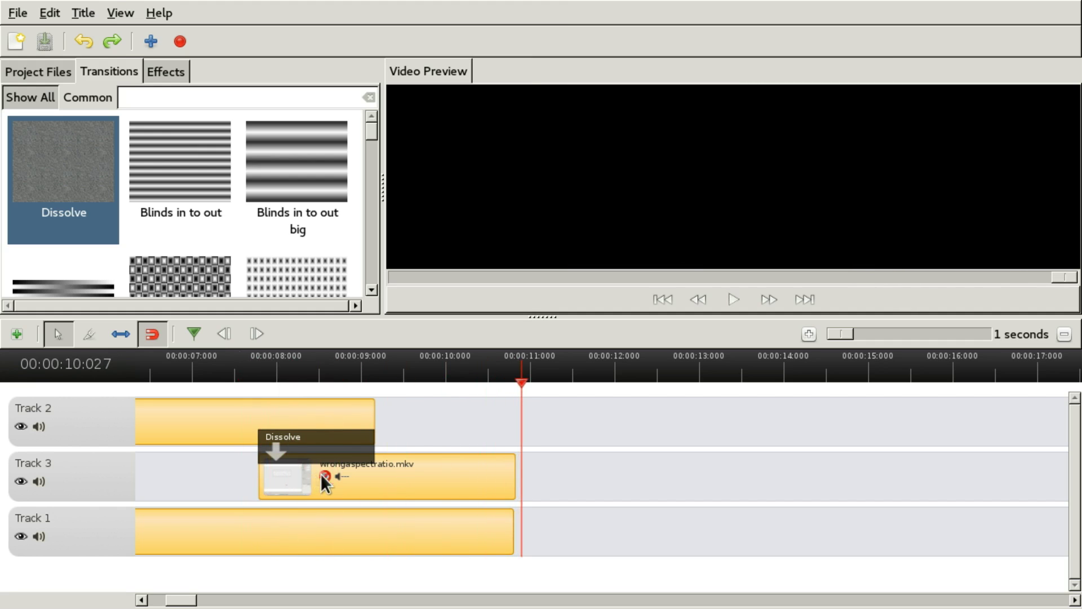
click(229, 367)
key(space)
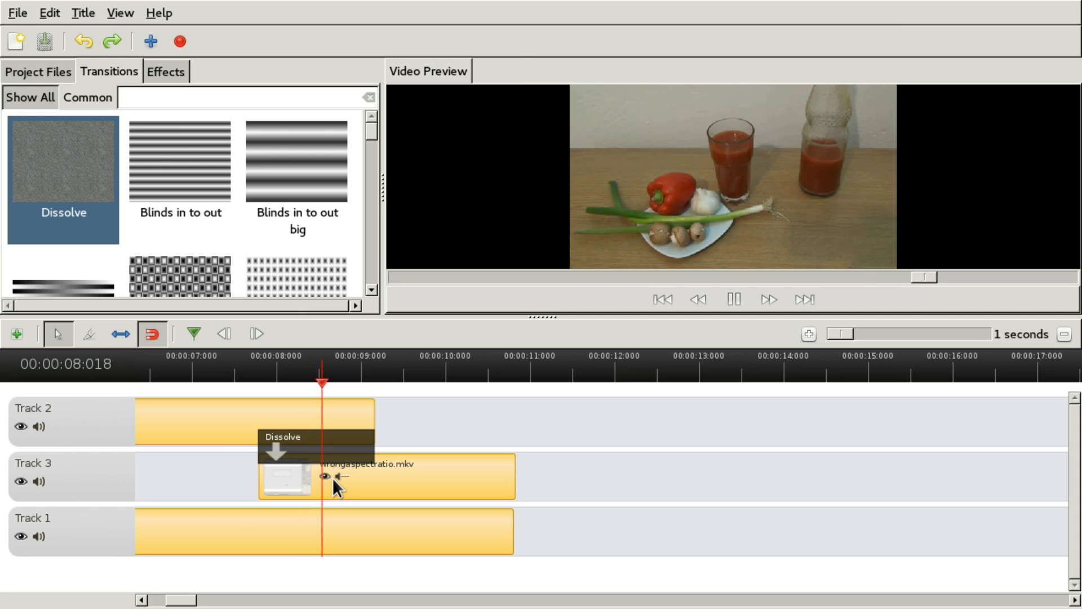
key(space)
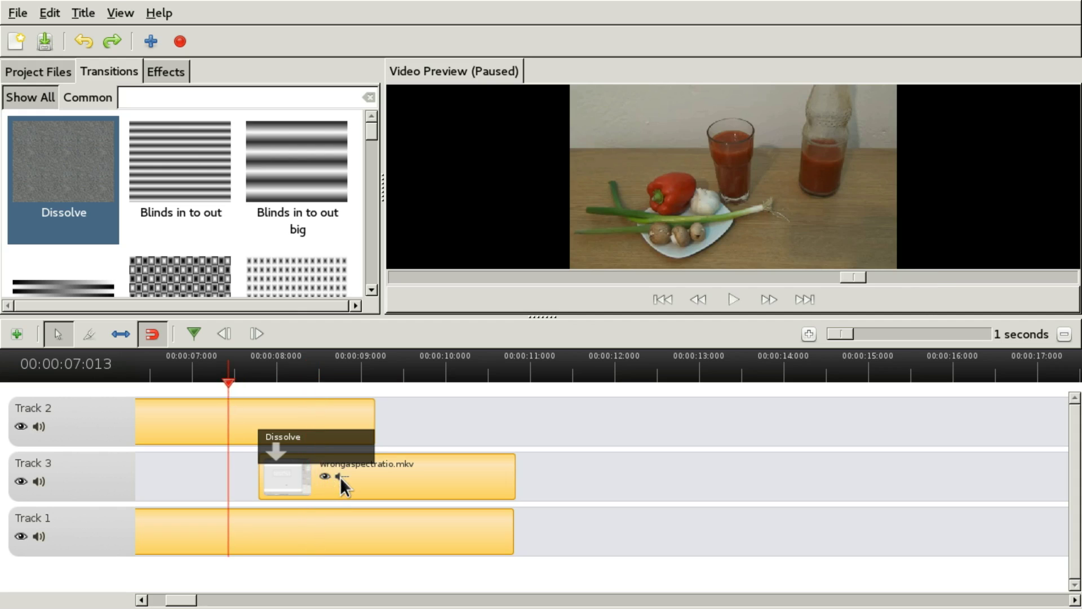
scroll(502, 502, down, 3)
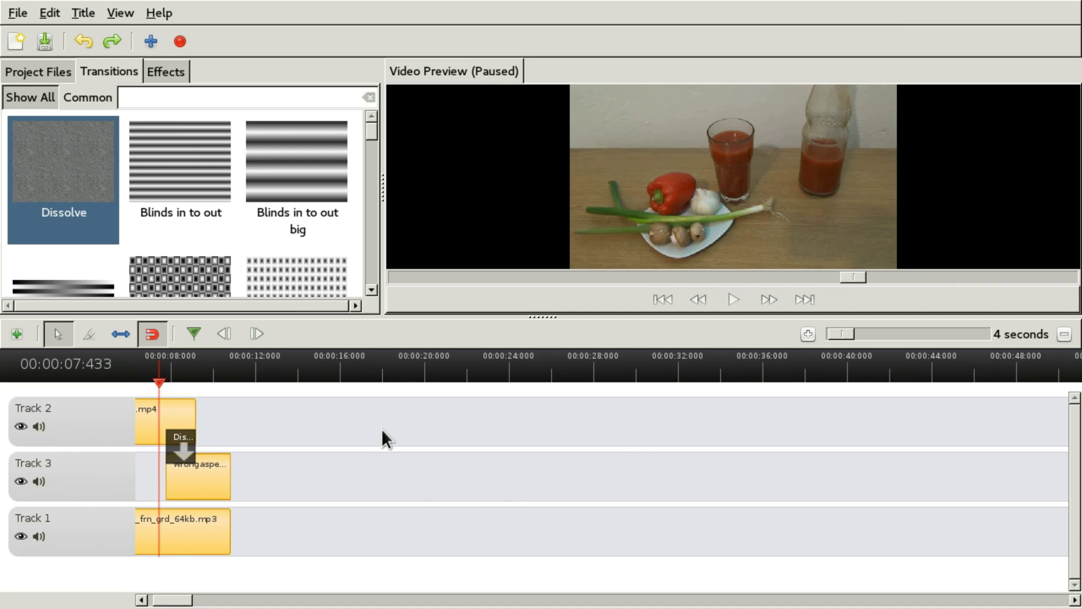
Filter effects to Audio, add Treble to the Track 1 audio clip, and listen briefly.
click(159, 71)
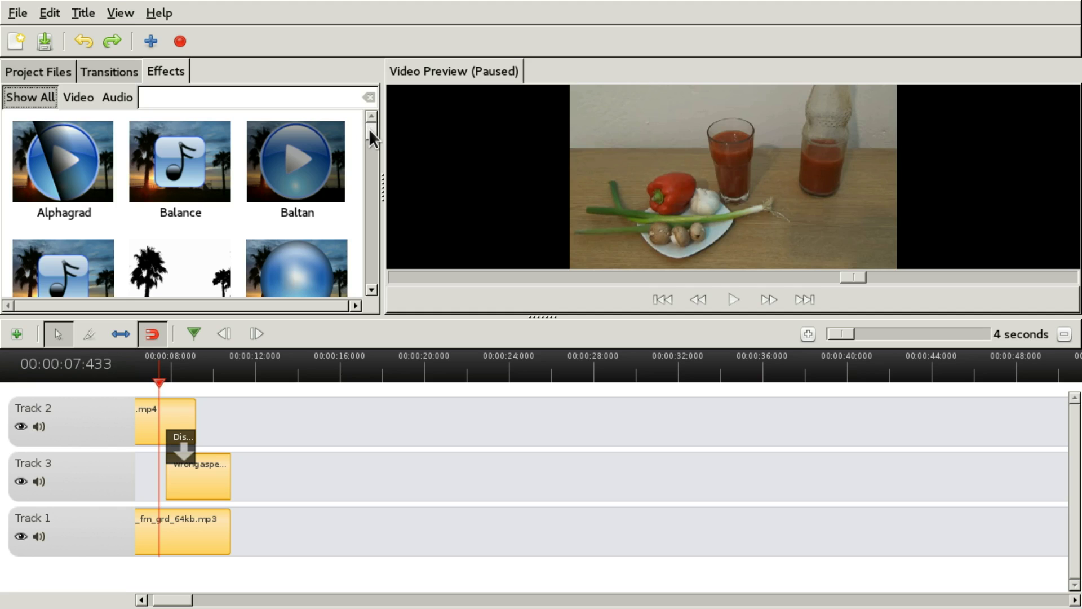
scroll(372, 141, down, 5)
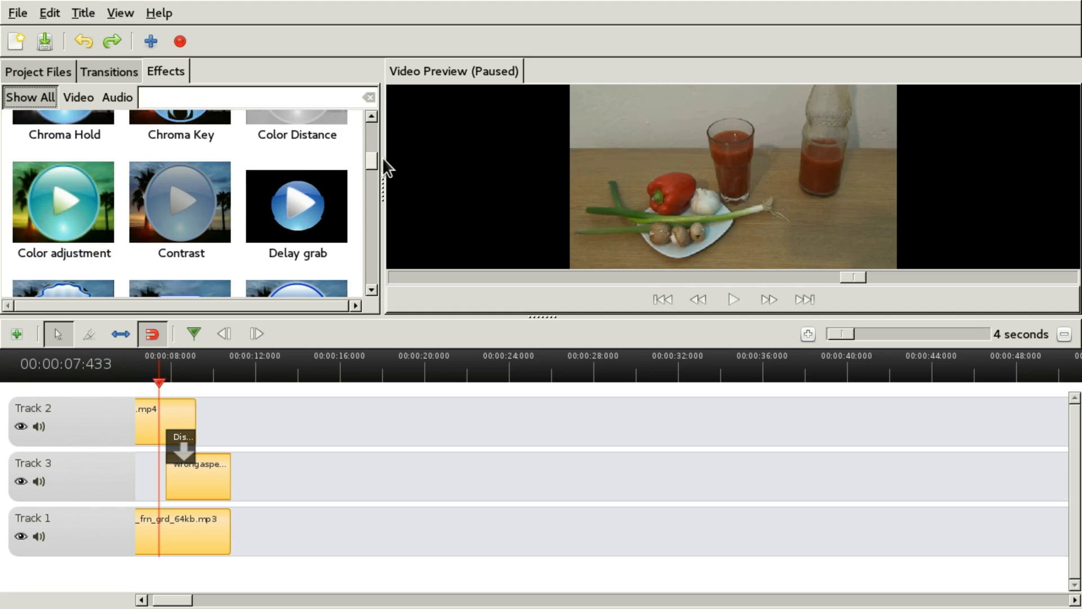
scroll(394, 166, down, 2)
scroll(397, 147, up, 8)
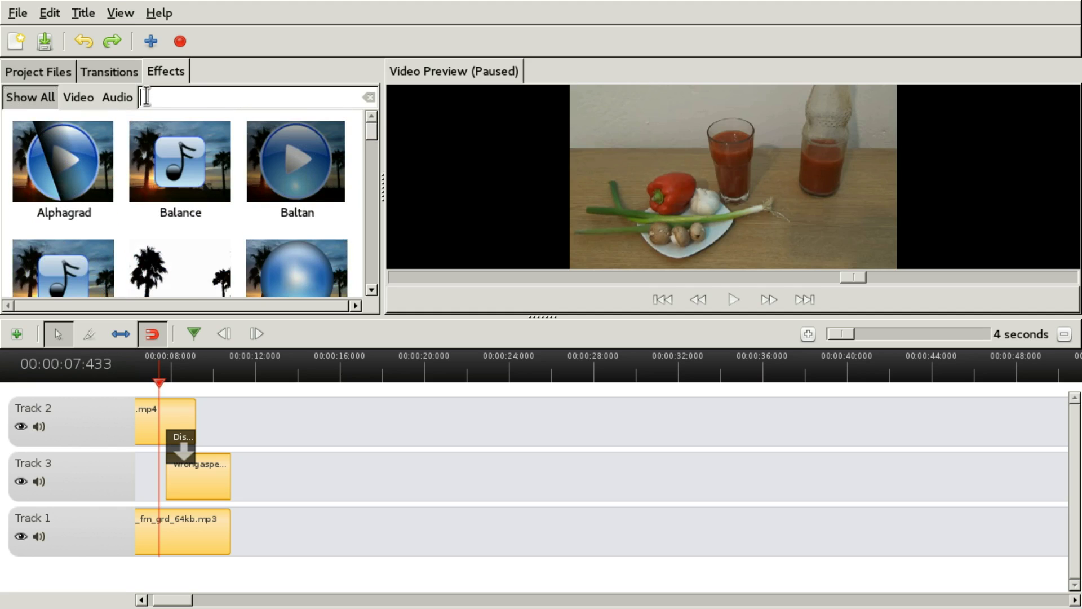
click(117, 97)
scroll(231, 222, down, 2)
drag(180, 219, 188, 543)
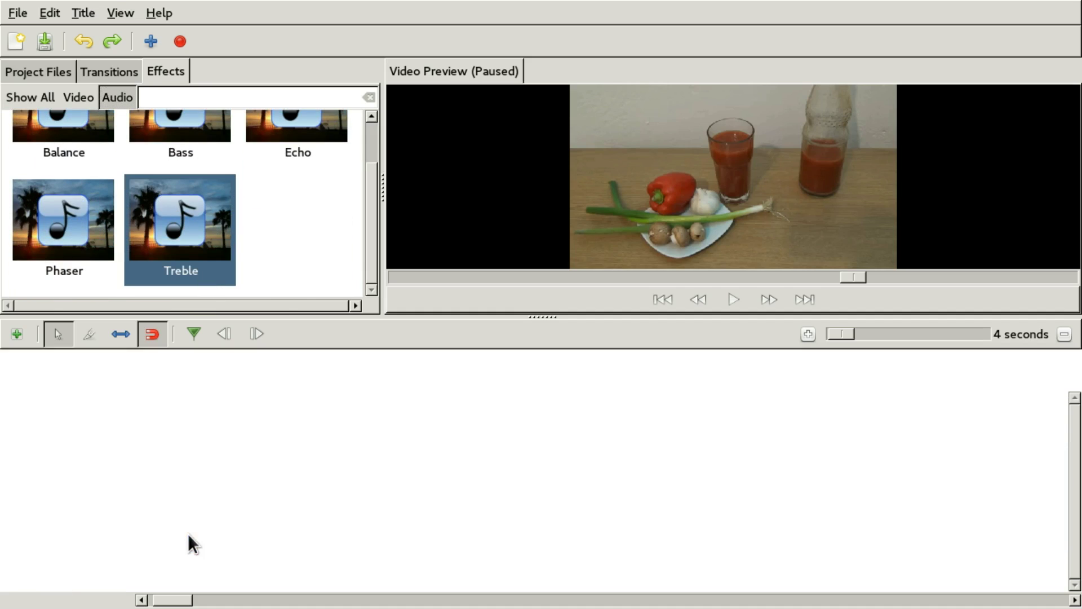
key(space)
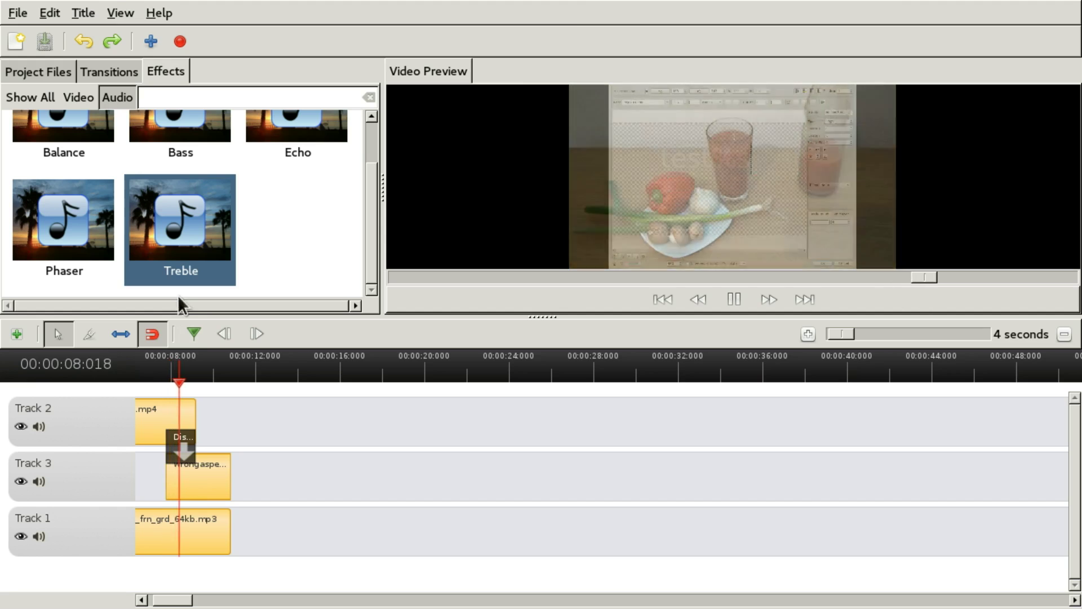
key(space)
Add the Phaser effect to the Track 1 audio clip and start playback.
click(84, 245)
drag(85, 245, 183, 529)
key(space)
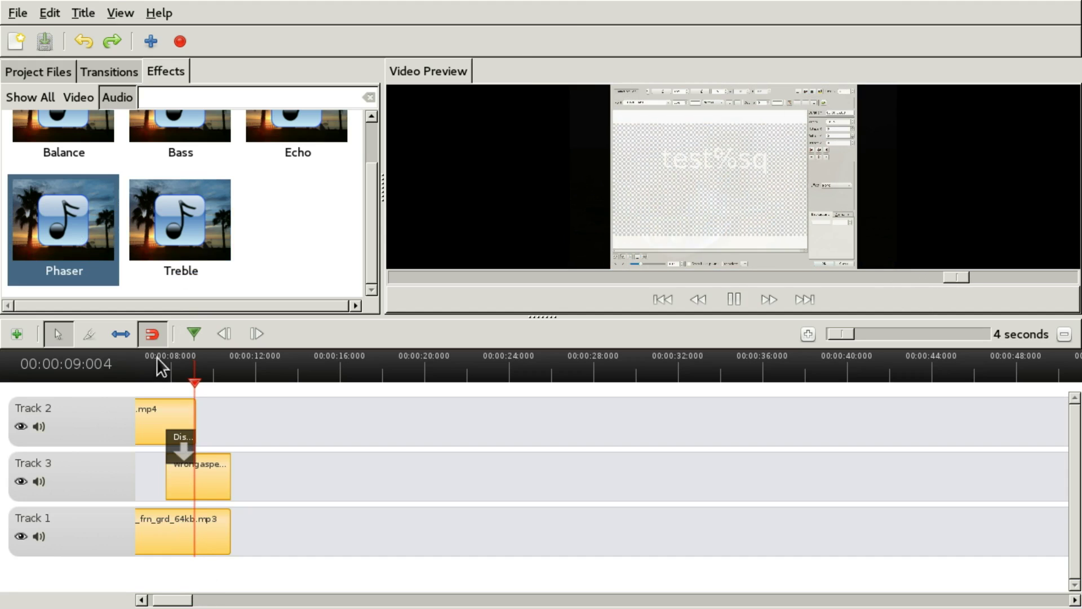
Replay the preview from about 7 seconds to hear the result.
click(168, 369)
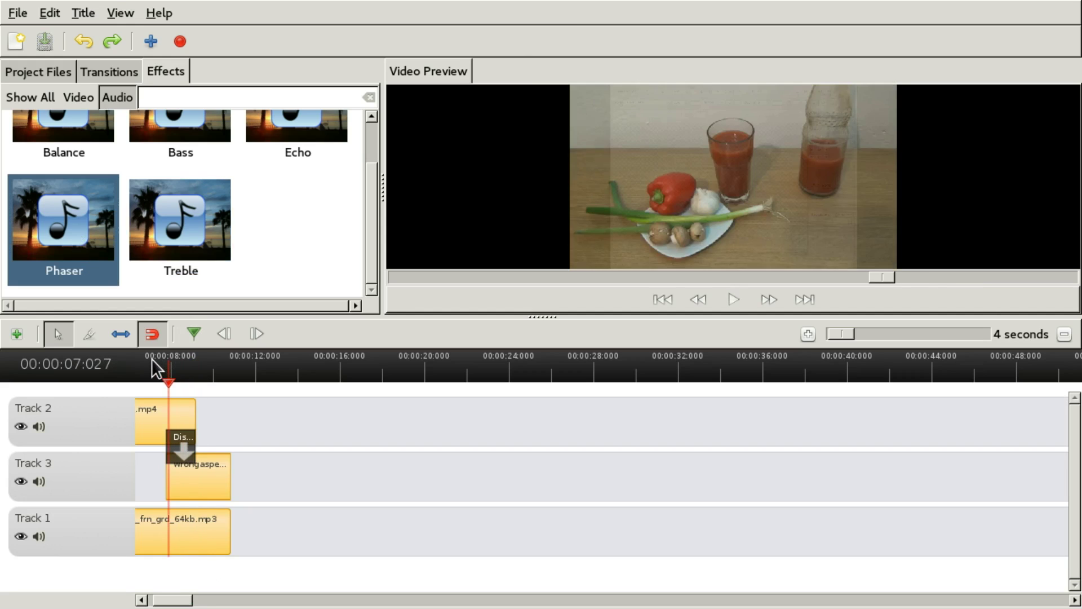
key(space)
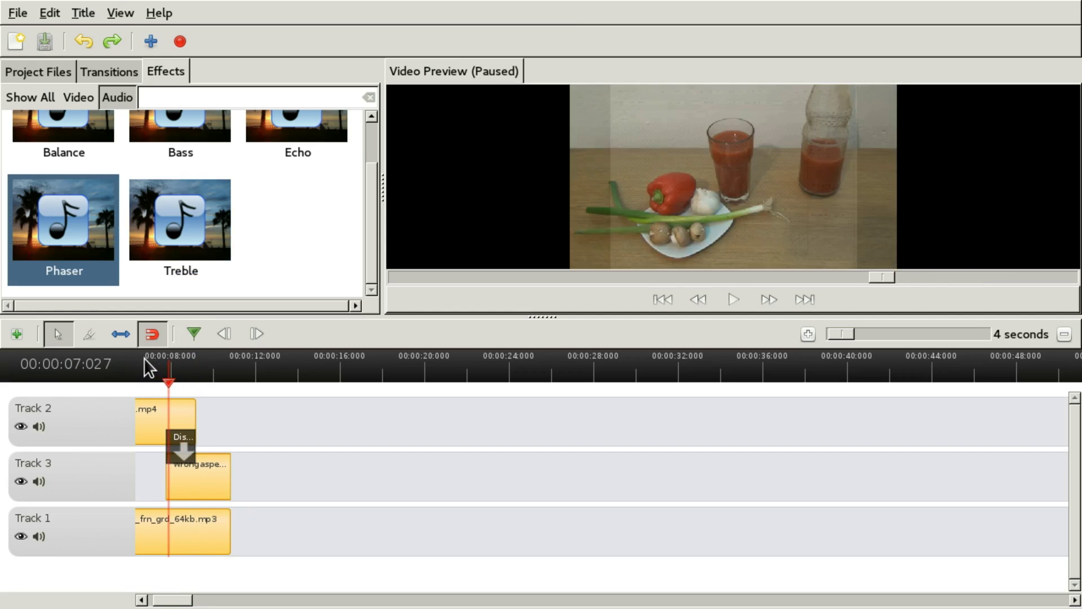
key(space)
click(146, 366)
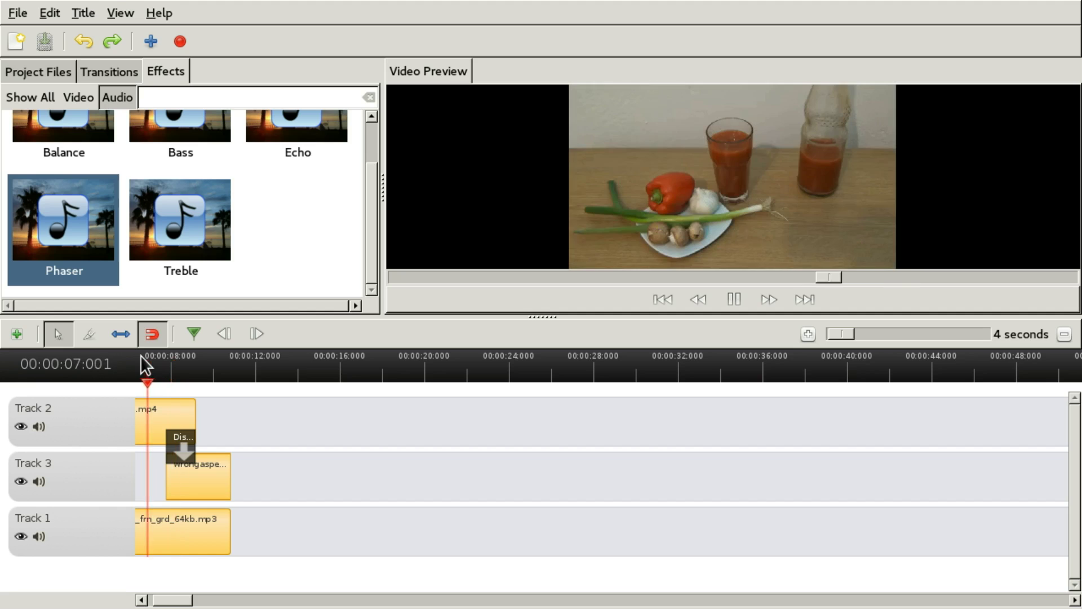
click(148, 373)
key(space)
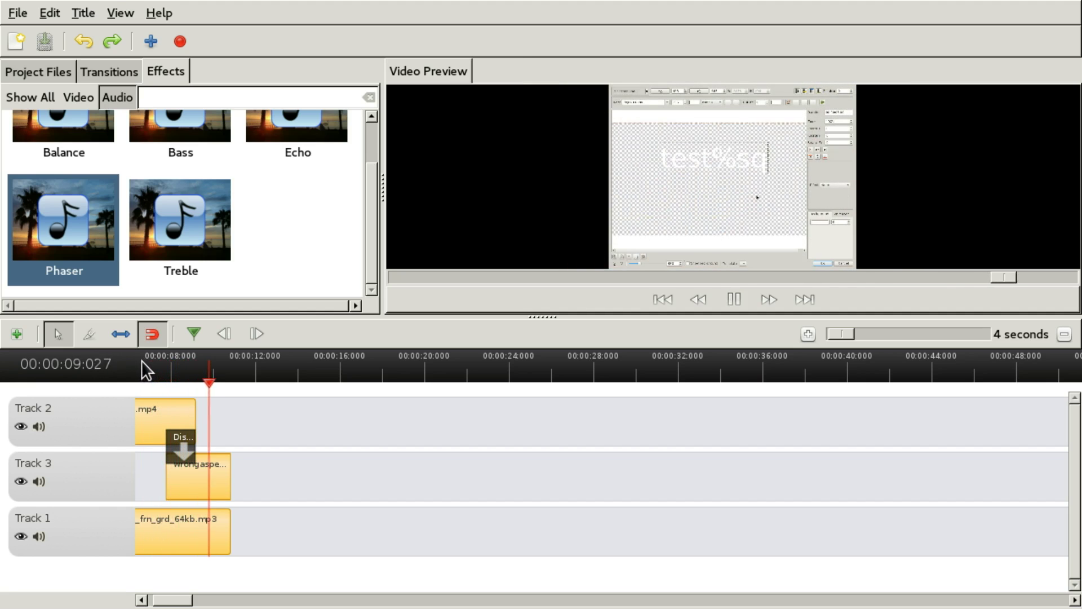
key(space)
Open a clip's properties and cancel without changes.
right_click(163, 520)
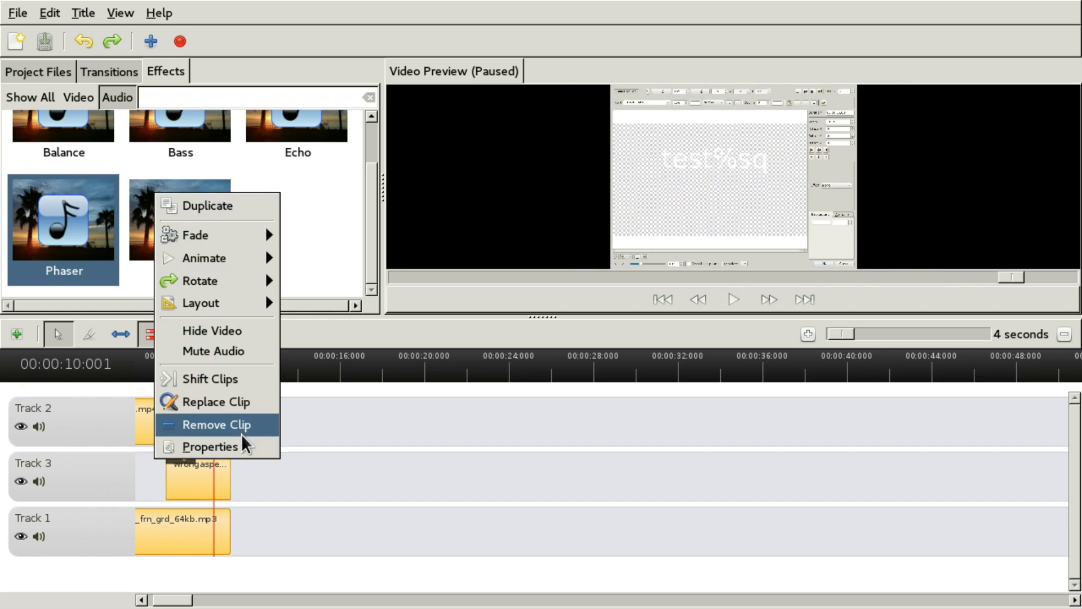
click(244, 446)
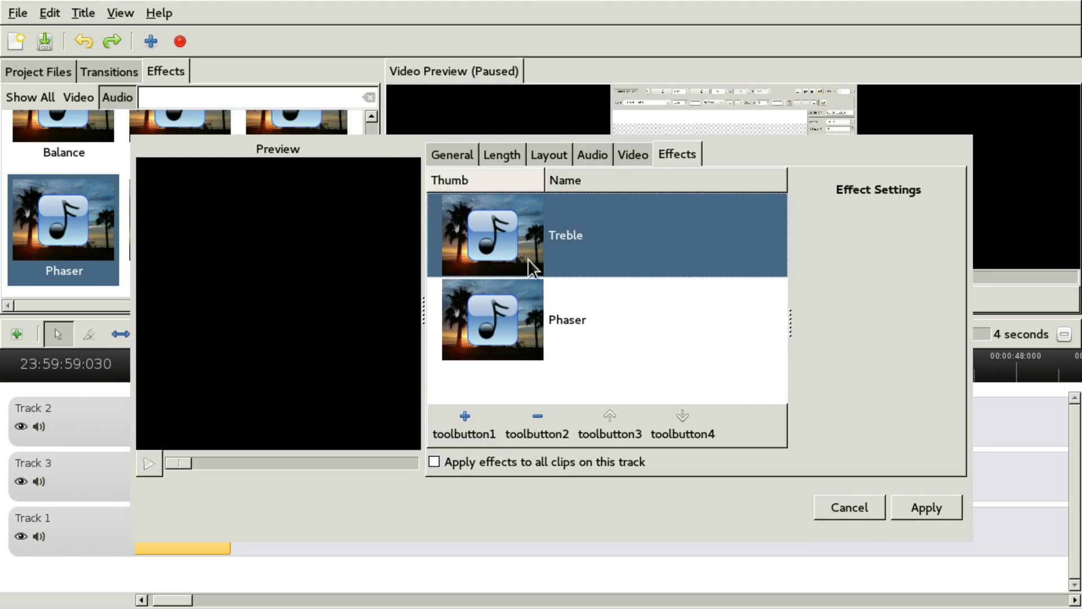
click(881, 511)
Remove Treble from the Track 1 mp3 clip's effects and apply the change.
right_click(217, 541)
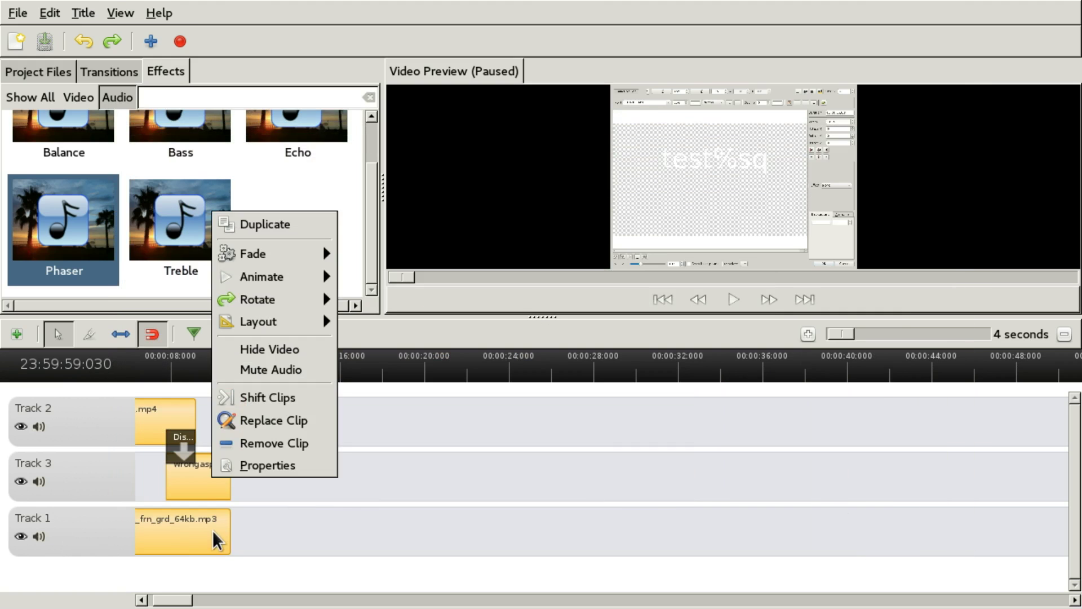
click(305, 467)
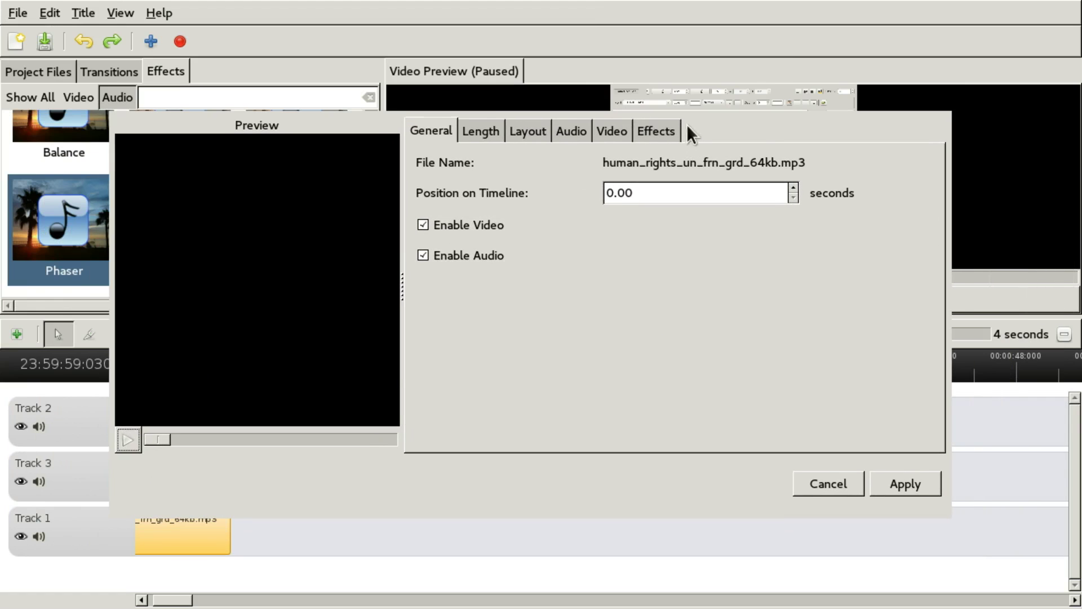
click(656, 131)
click(573, 215)
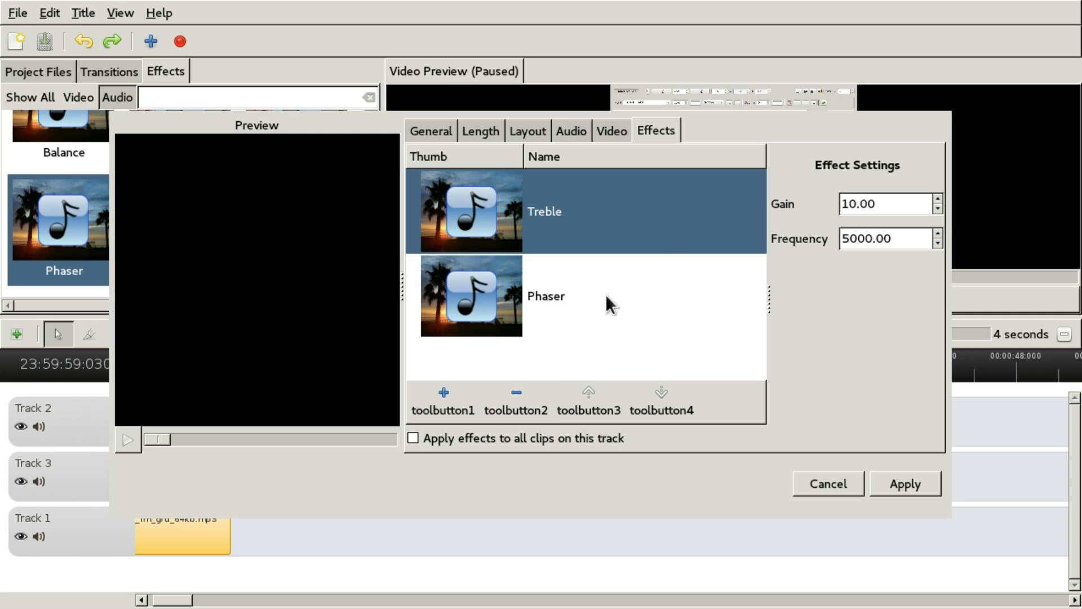
click(516, 397)
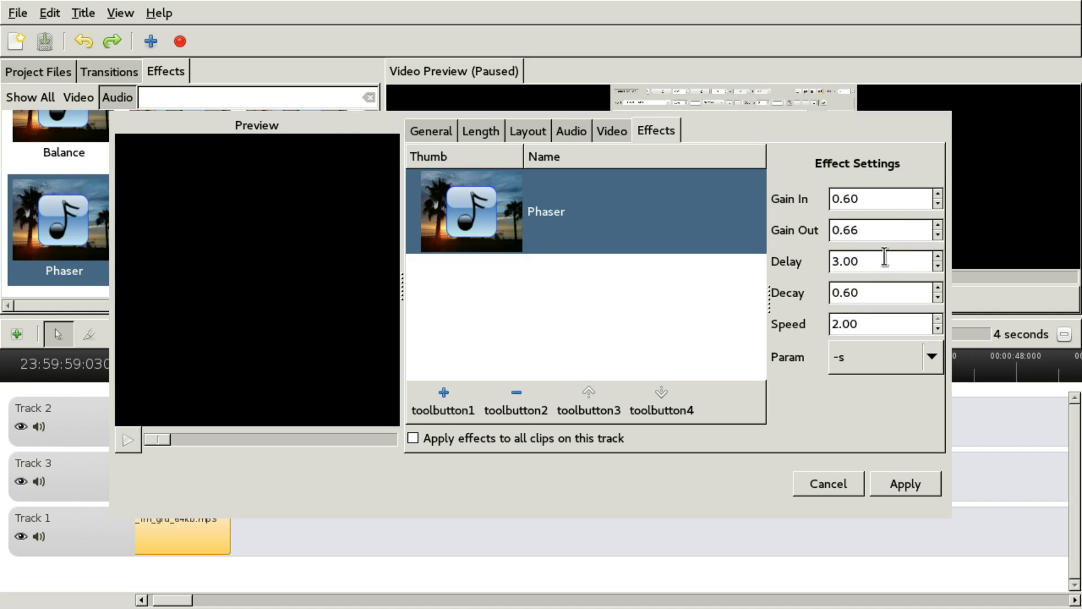
click(902, 484)
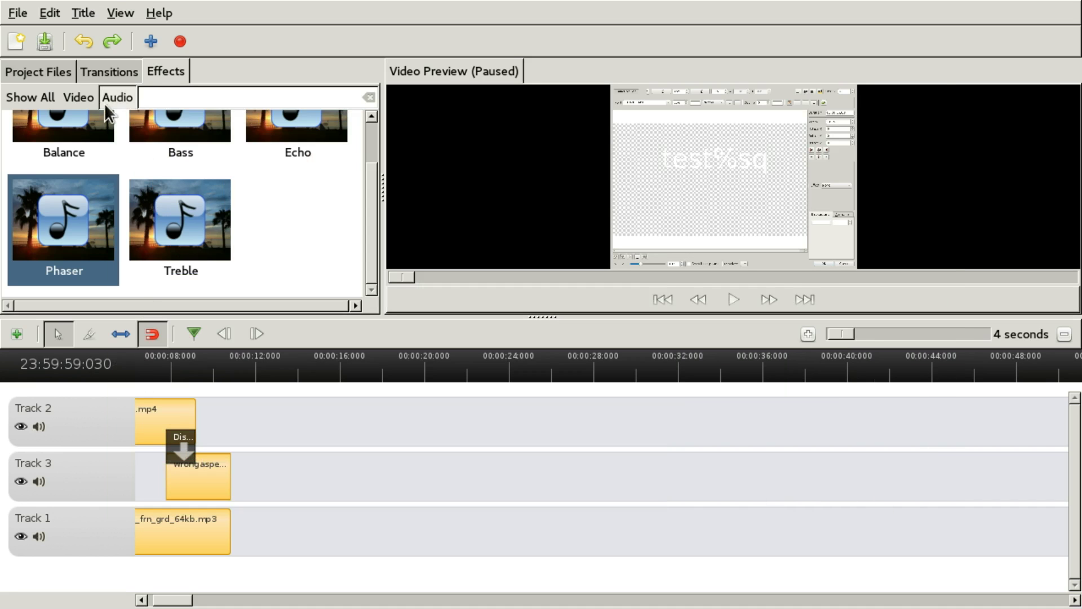
Filter effects to Video and drag Cartoon onto the Track 2 clip.
click(49, 76)
click(148, 75)
click(135, 71)
click(149, 72)
click(78, 97)
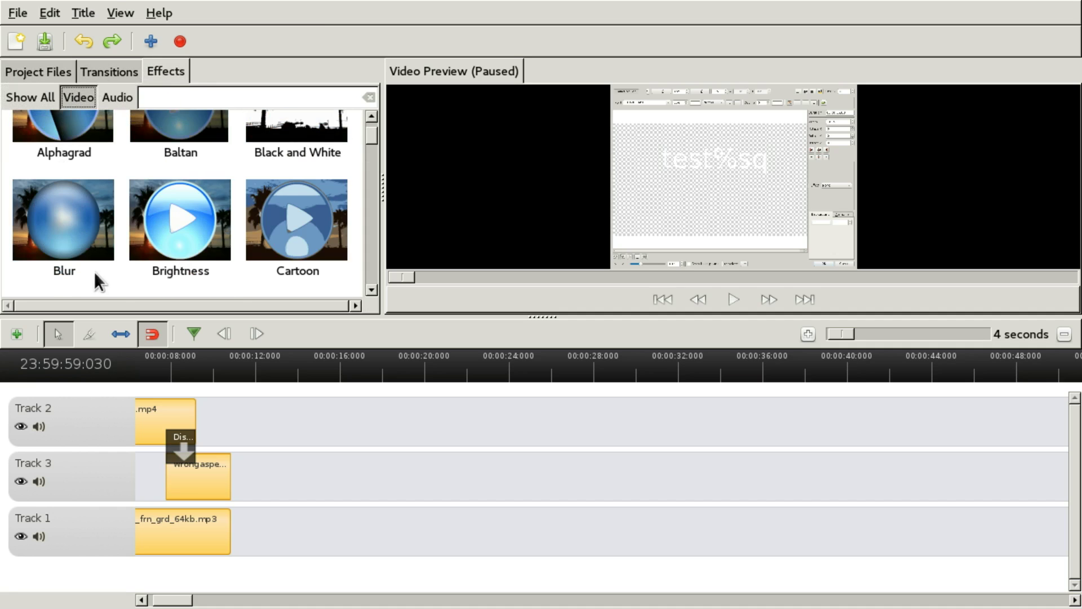
scroll(223, 216, down, 3)
scroll(223, 216, down, 1)
scroll(307, 212, up, 3)
drag(311, 169, 192, 463)
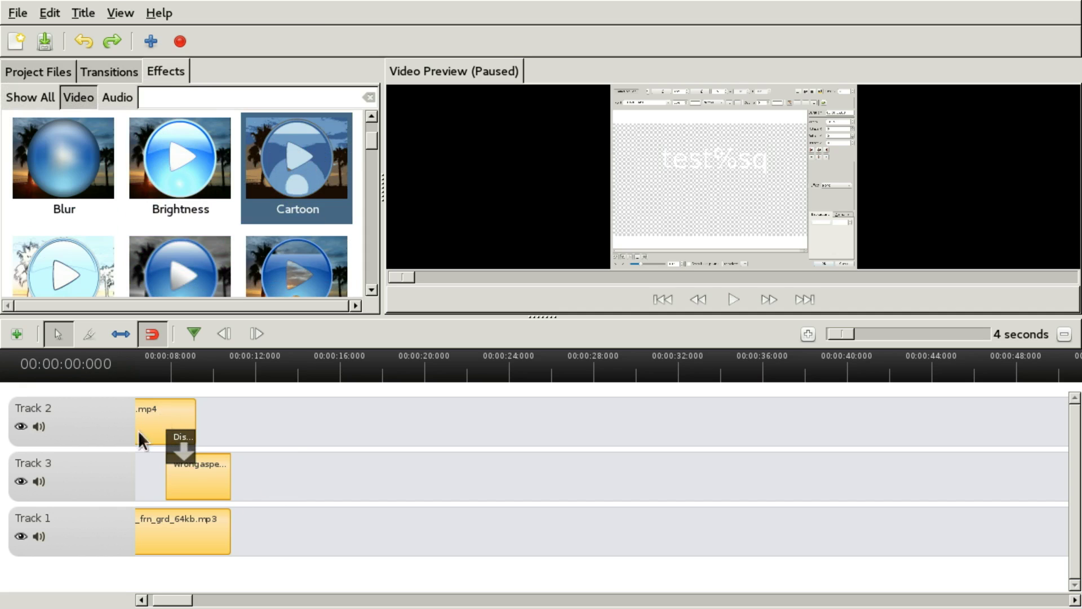
Enlarge the preview area, zoom the timeline in, and open TomatoJuice360p.mp4's properties.
click(150, 364)
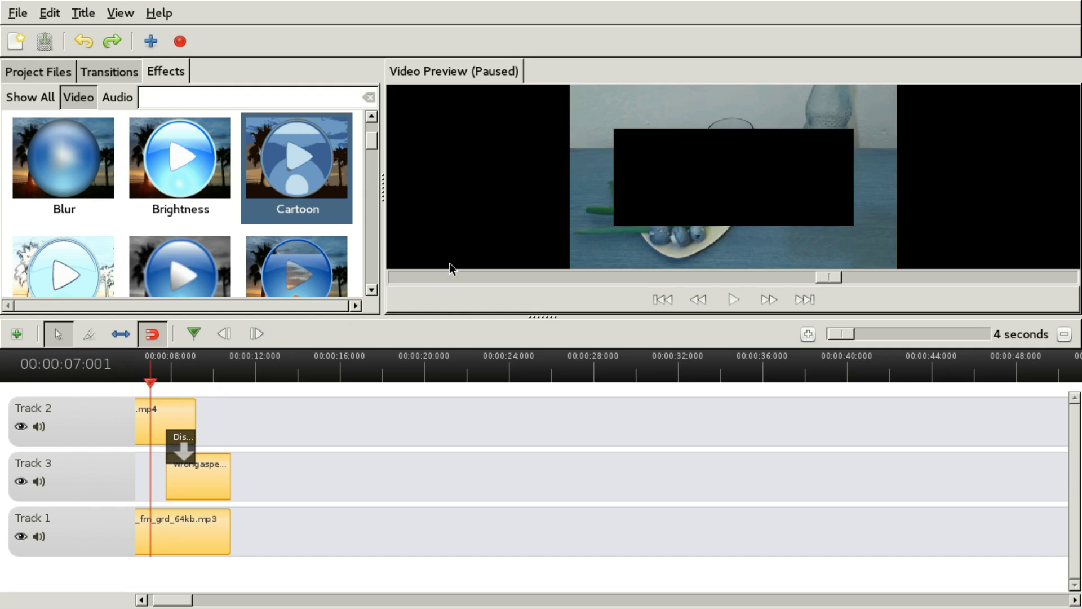
drag(464, 315, 462, 334)
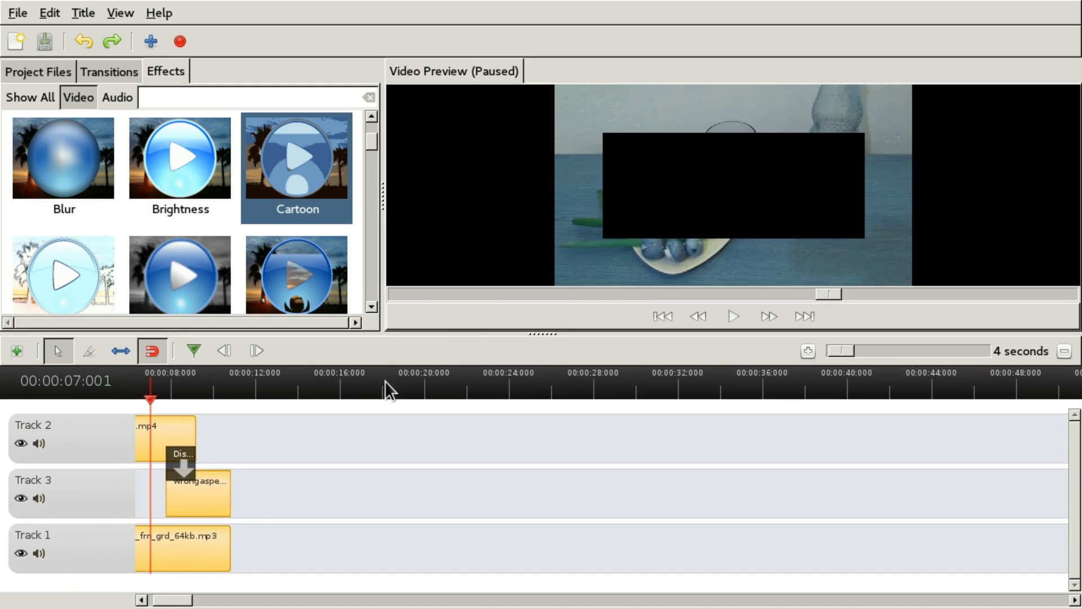
scroll(229, 432, up, 3)
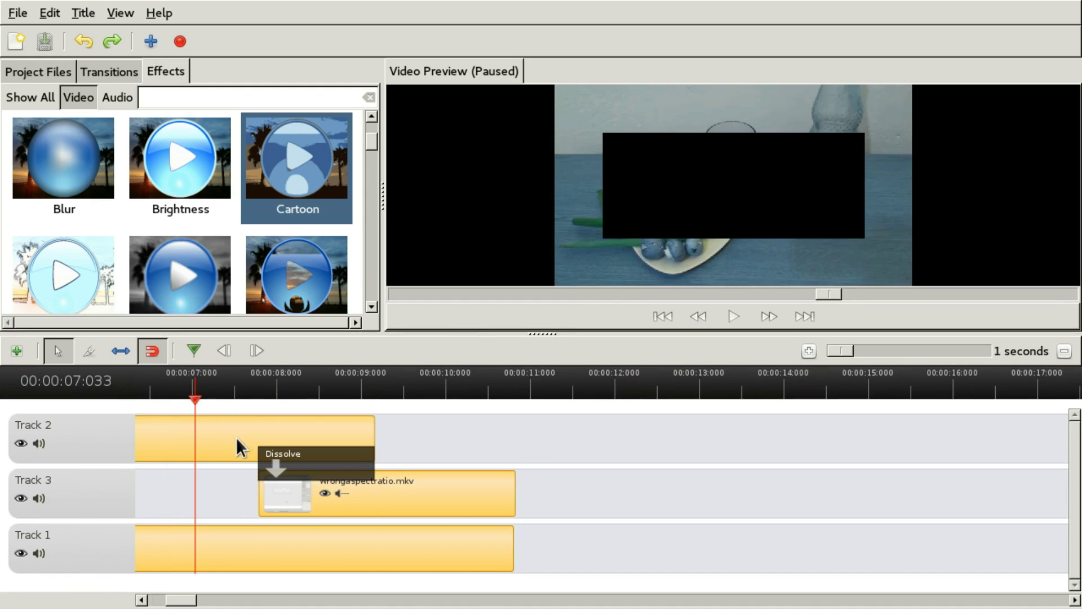
drag(195, 402, 173, 392)
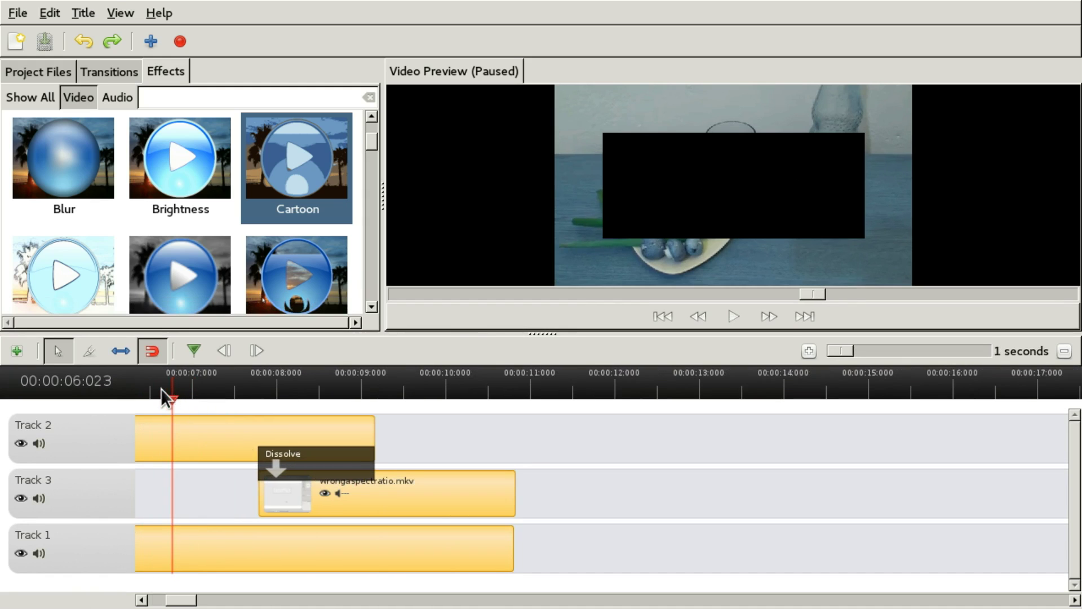
right_click(166, 434)
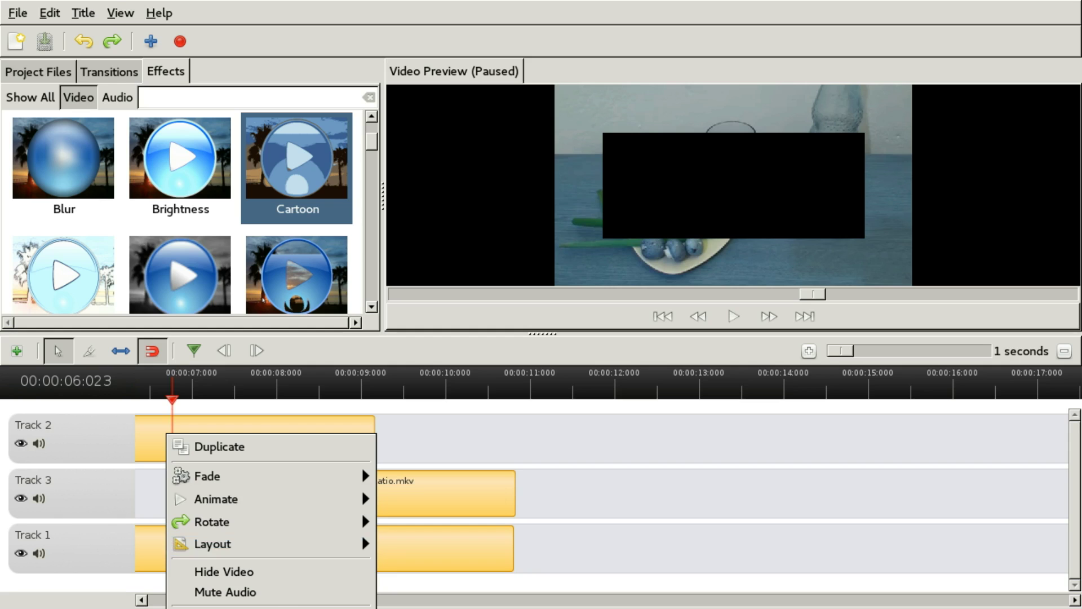
key(Up)
key(Return)
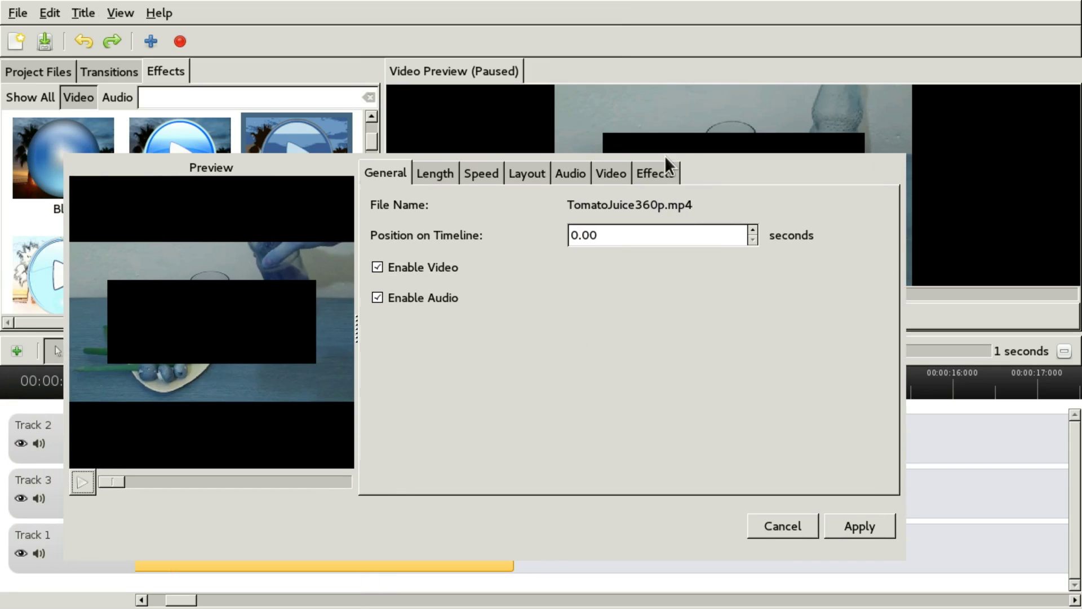
Delete Cartoon from TomatoJuice360p.mp4's effects list, apply, and return the playhead to 7 seconds.
click(660, 173)
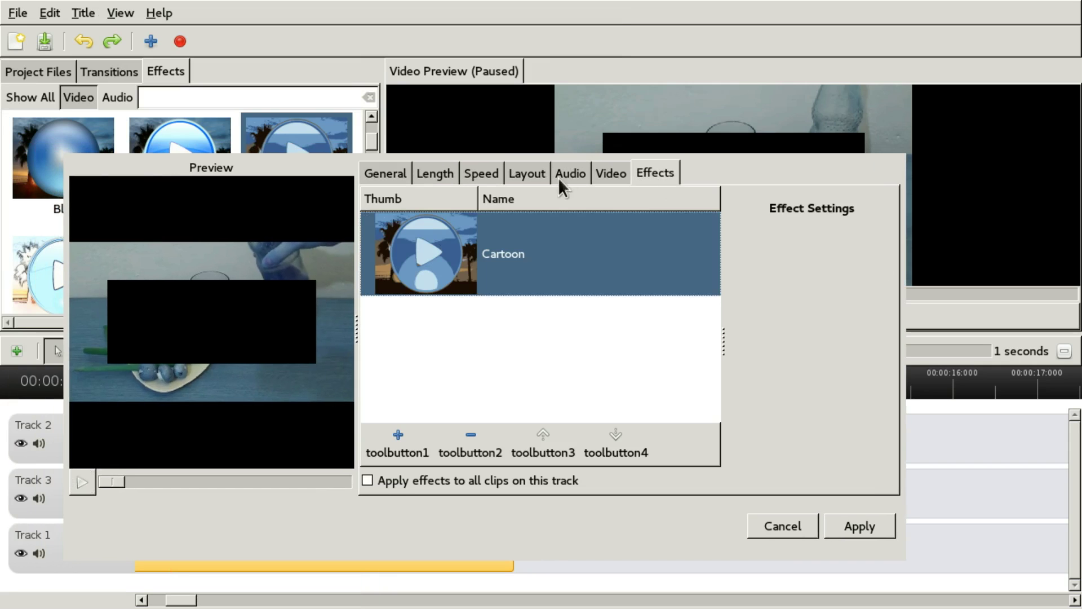
click(476, 445)
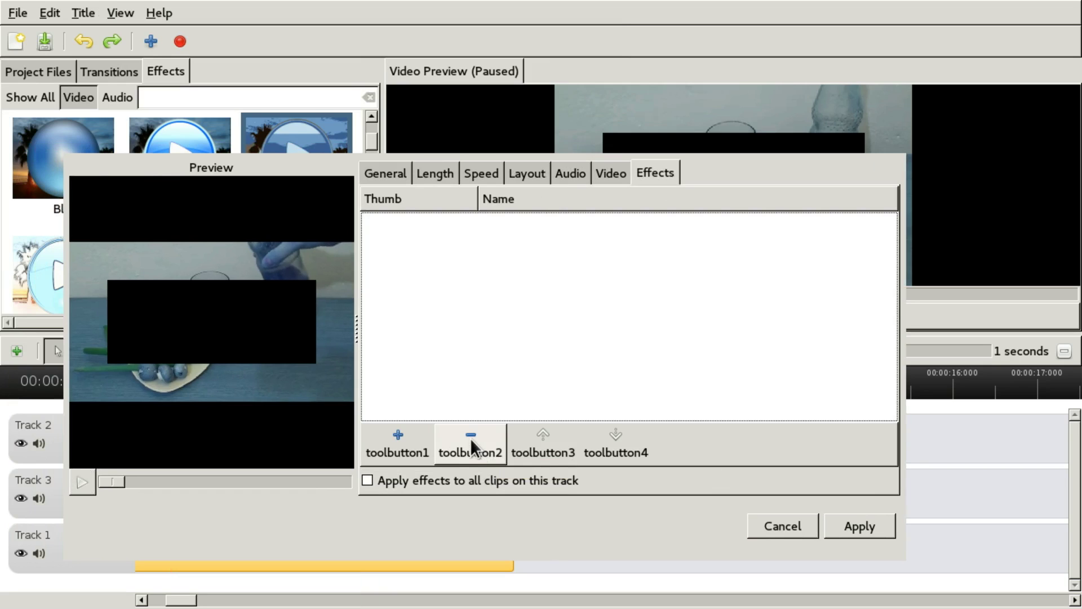
click(864, 528)
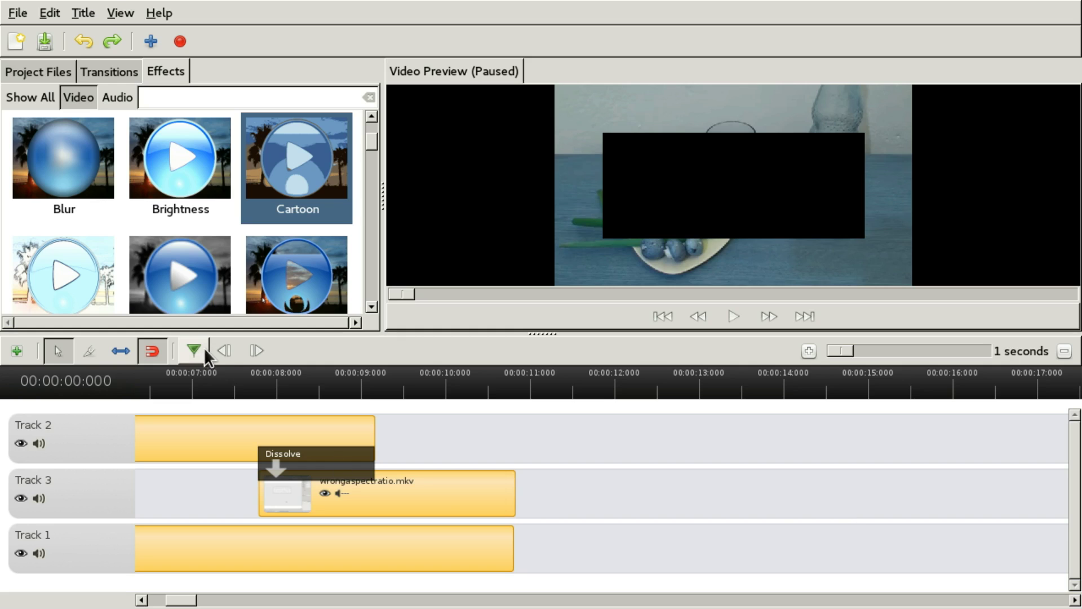
click(207, 380)
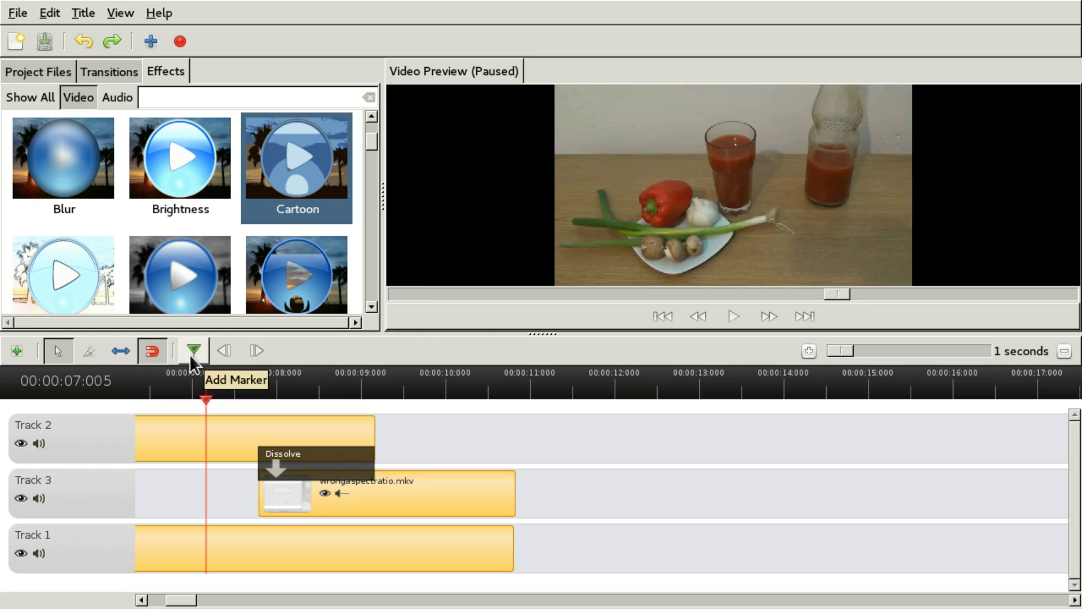
Apply Distort to the Track 2 tomato juice clip and preview it from about 6 seconds.
scroll(254, 269, down, 2)
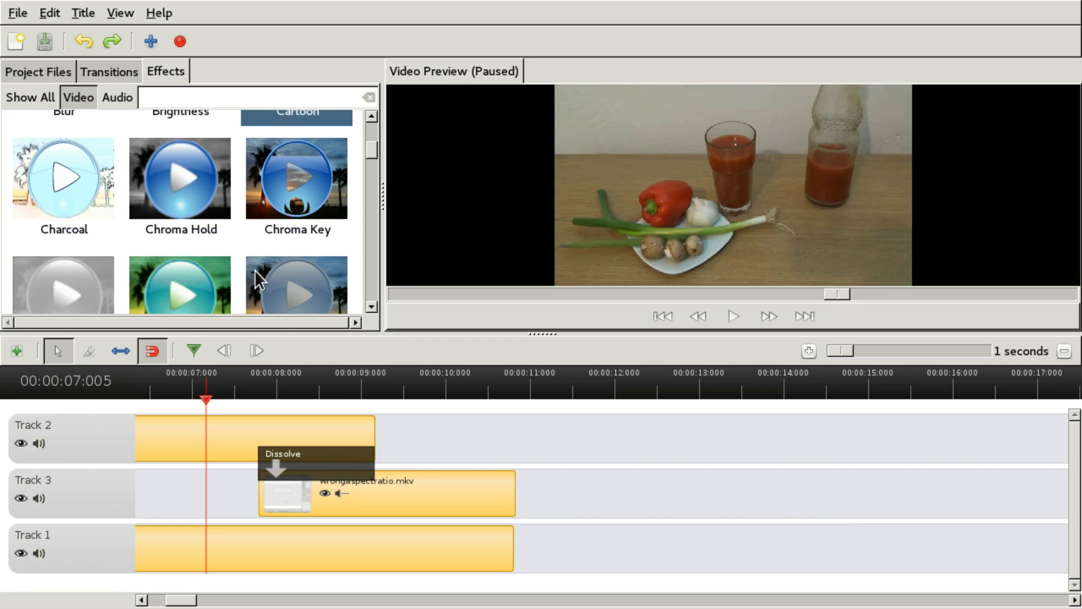
scroll(276, 202, down, 2)
scroll(294, 208, down, 2)
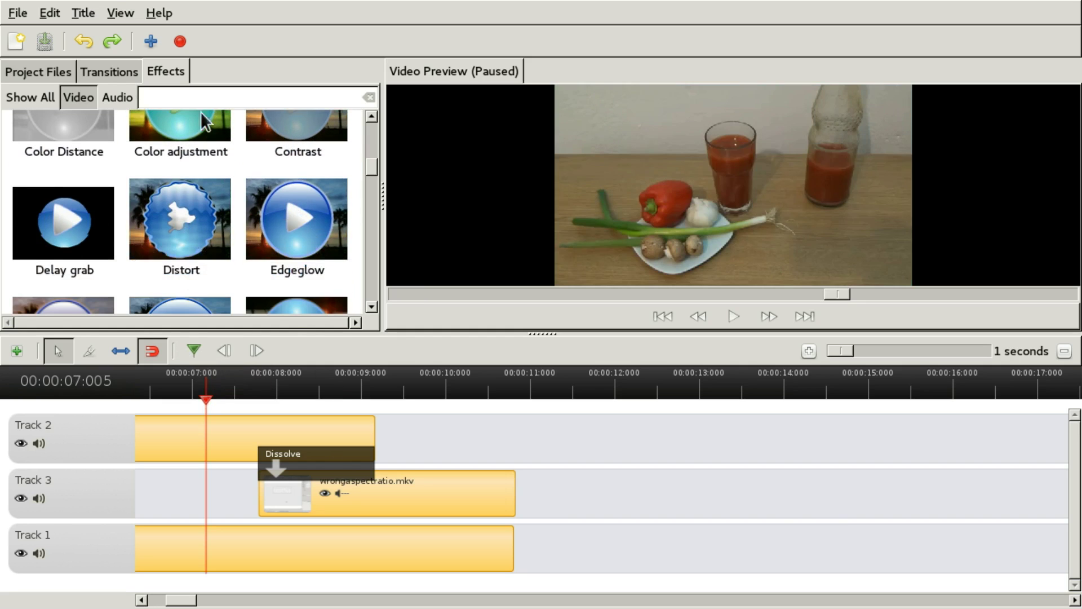
drag(188, 205, 237, 429)
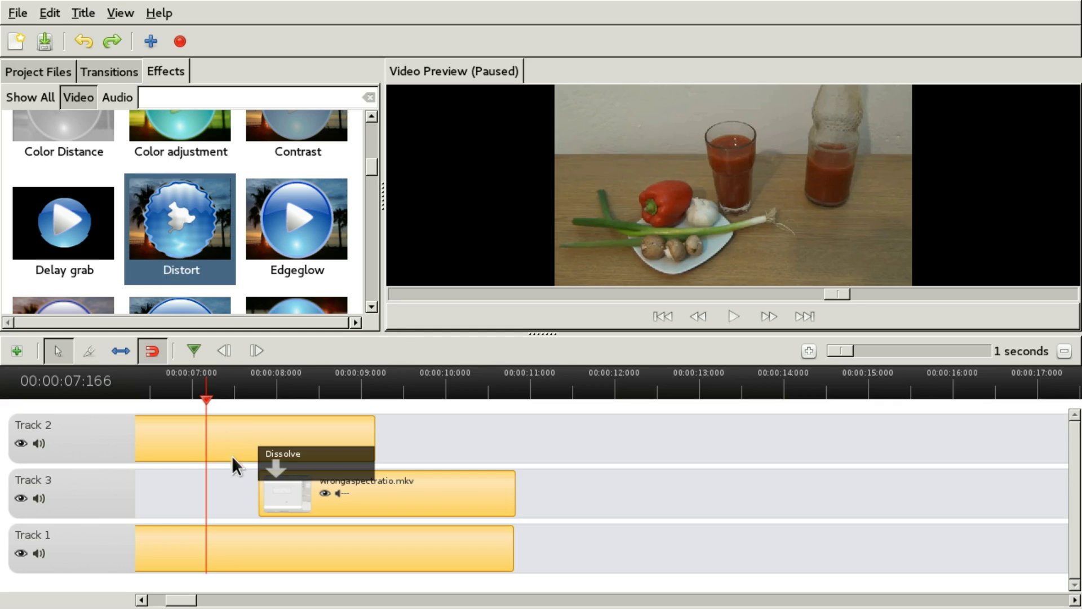
drag(245, 393, 110, 375)
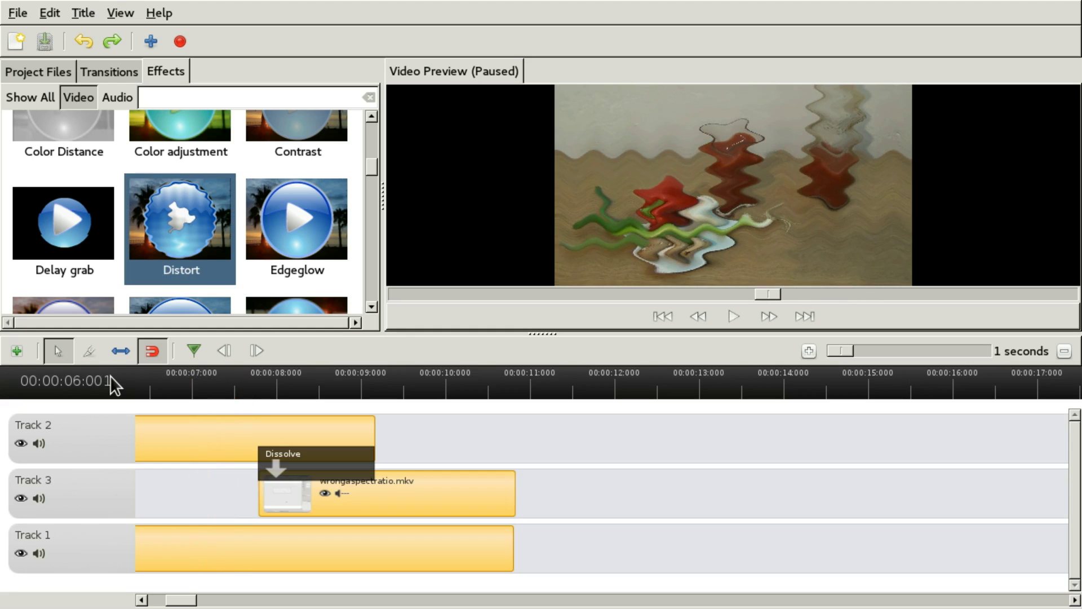
key(space)
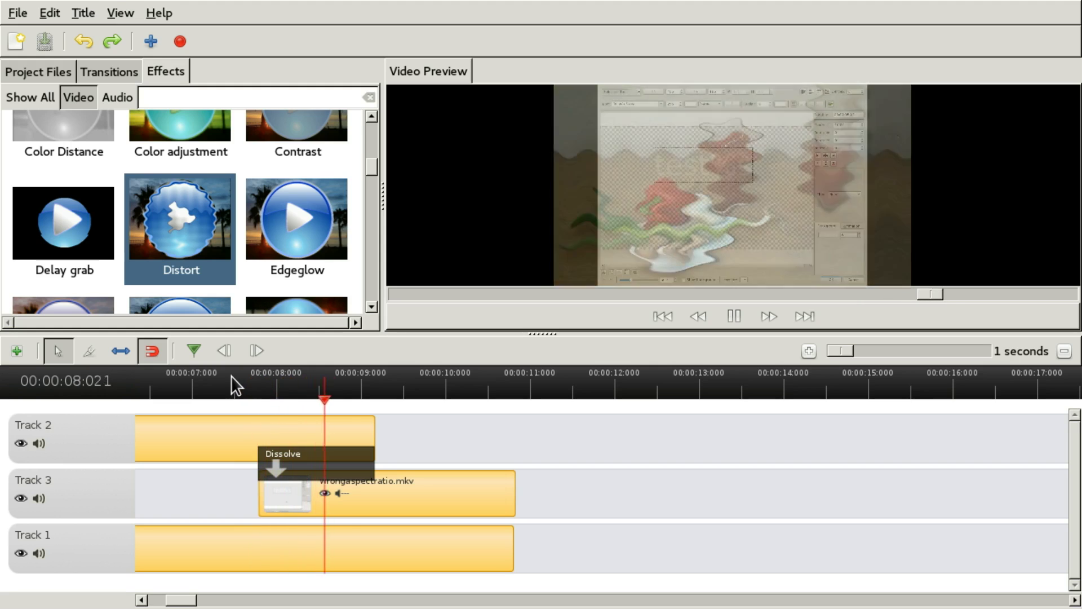
key(space)
Apply the Invert effect to the wrongaspectratio.mkv clip on Track 3.
scroll(320, 222, down, 5)
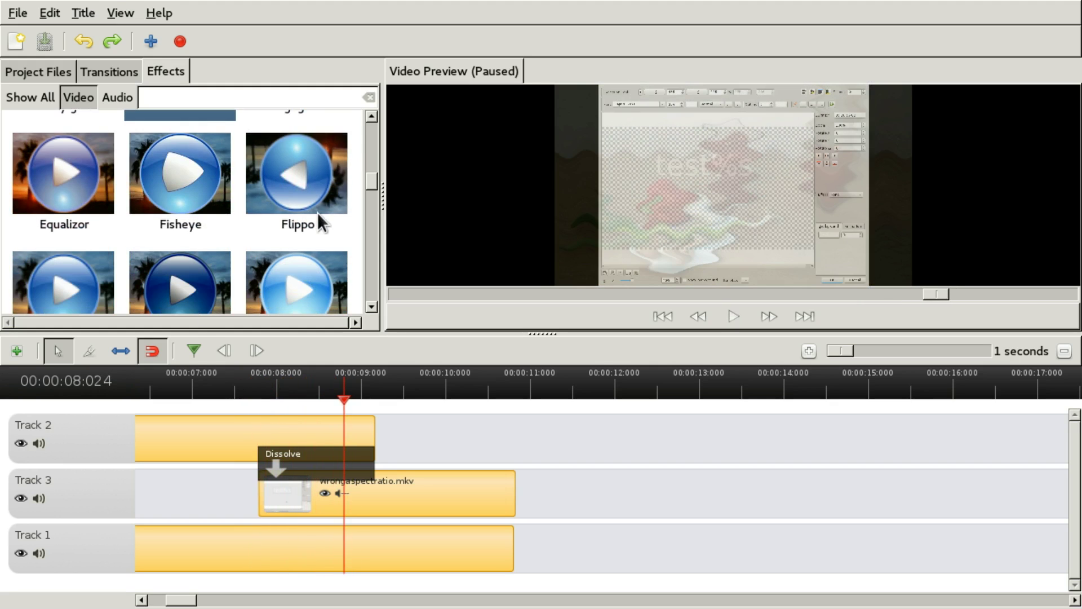
scroll(320, 222, down, 4)
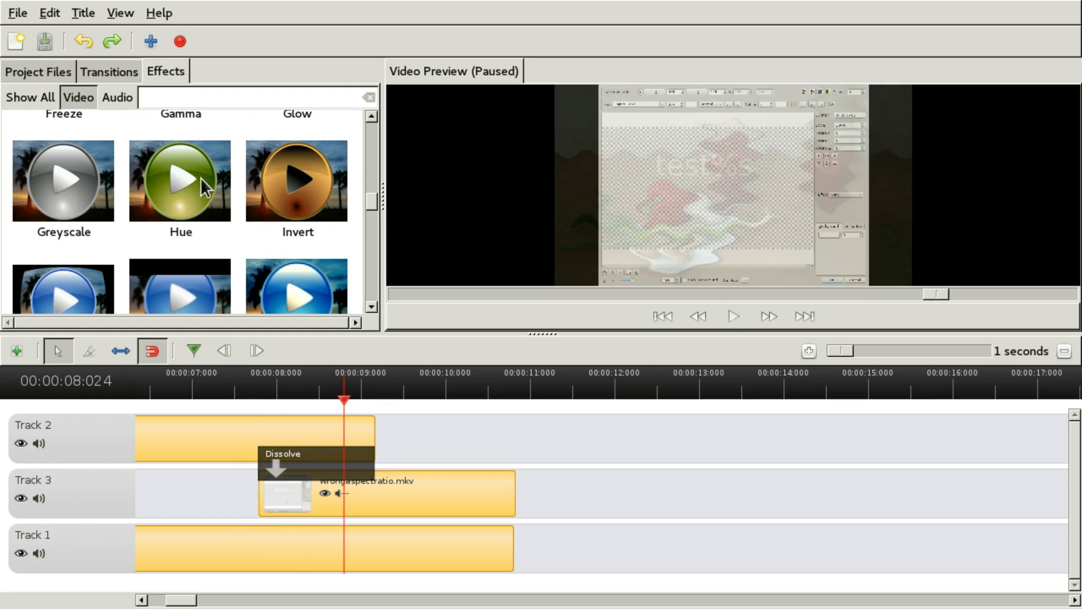
scroll(302, 150, down, 2)
scroll(301, 150, up, 2)
click(299, 158)
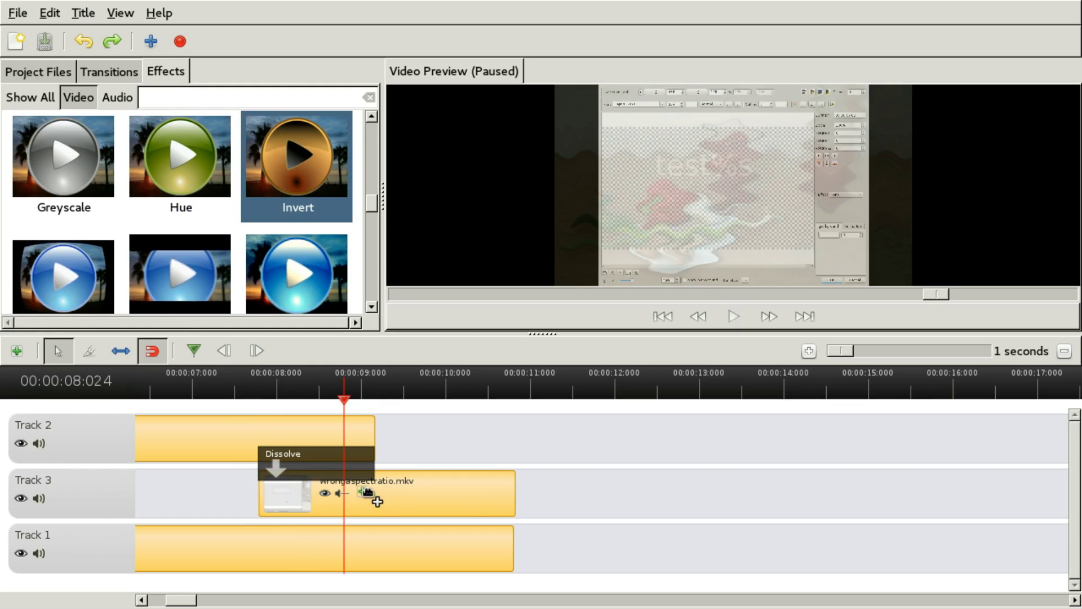
drag(380, 499, 380, 499)
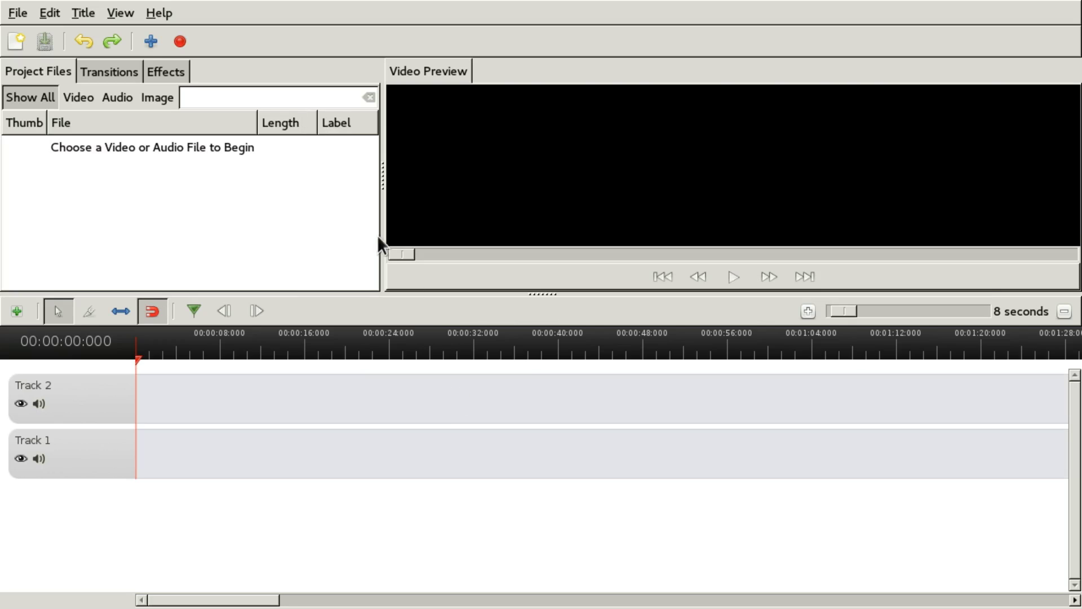
Reopen try.osp from File > Recent Projects.
click(17, 12)
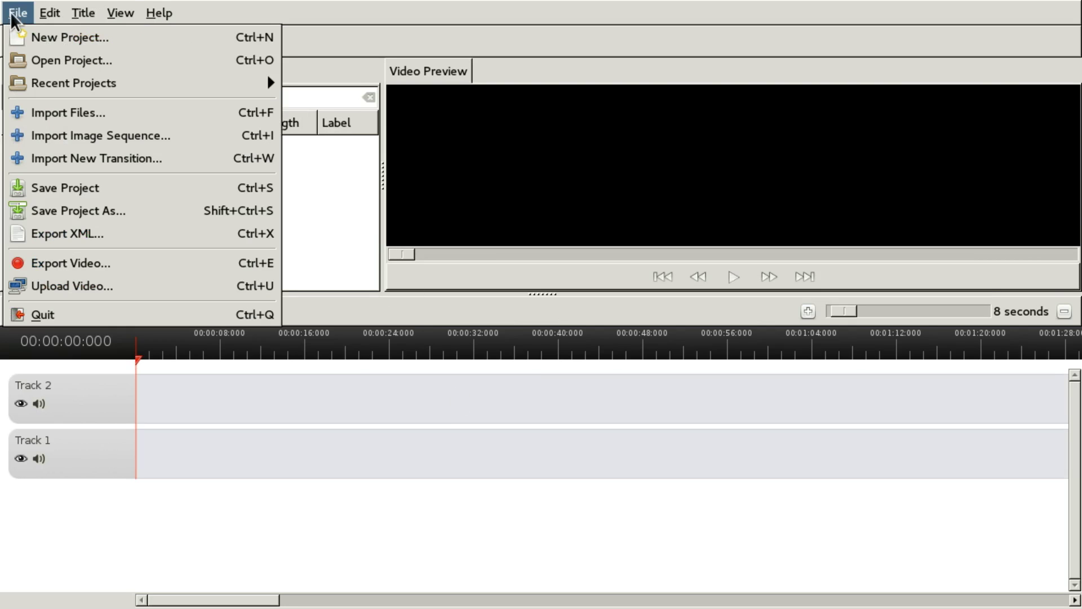
mouse_move(71, 86)
click(320, 84)
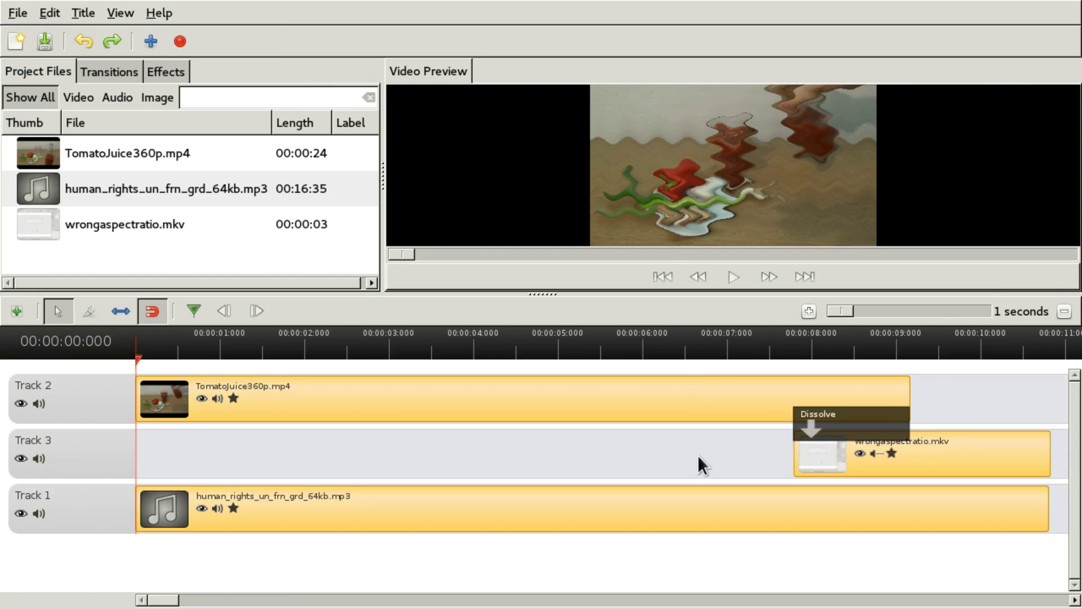
Verify wrongaspectratio.mkv carries Invert in its properties, then open Export Video.
click(941, 356)
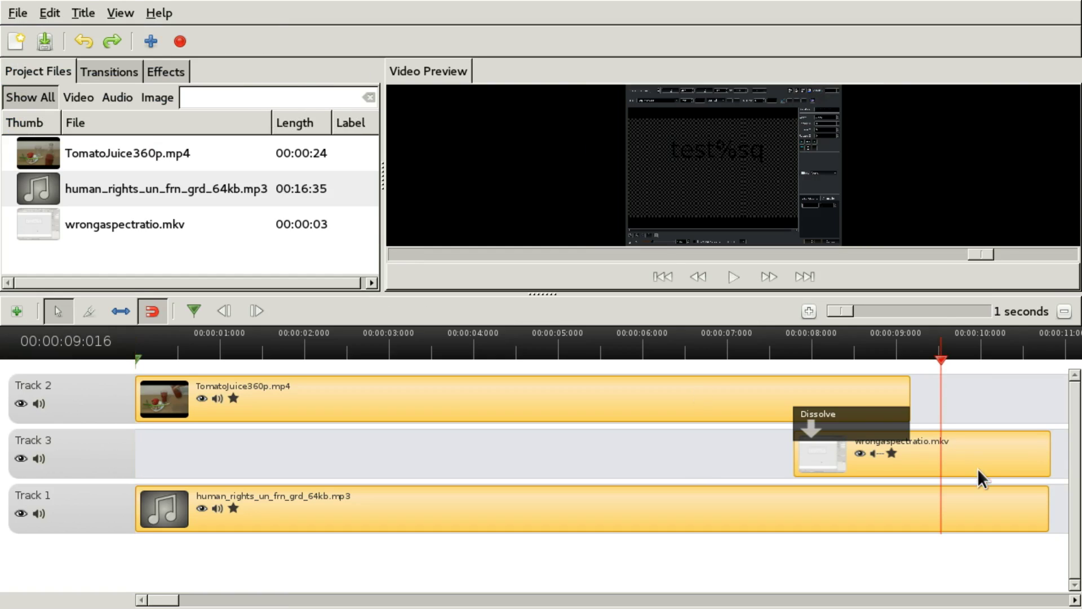
click(781, 356)
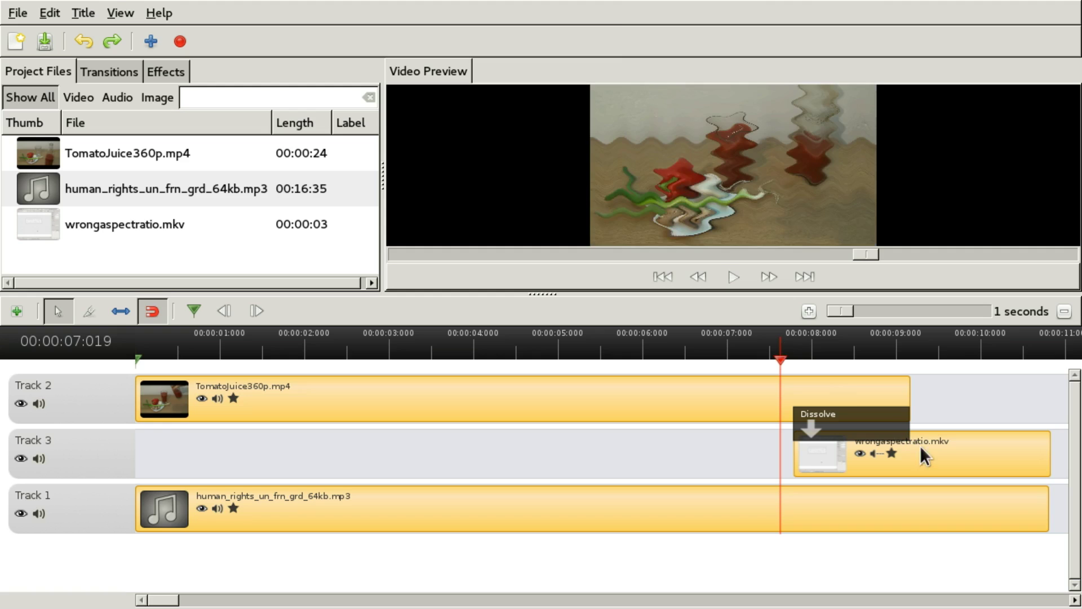
right_click(934, 454)
click(981, 418)
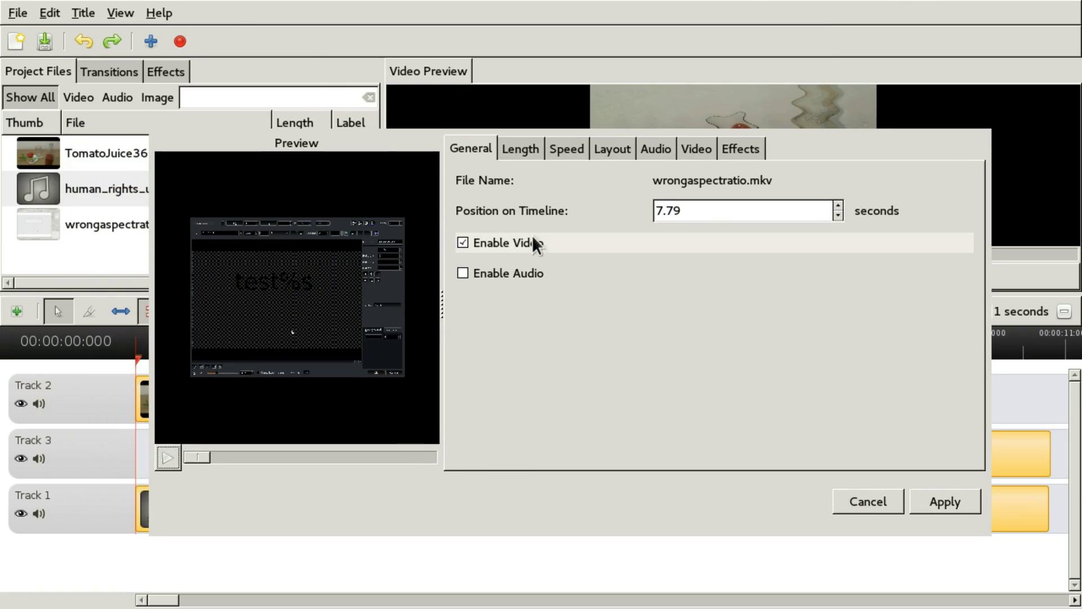
click(741, 148)
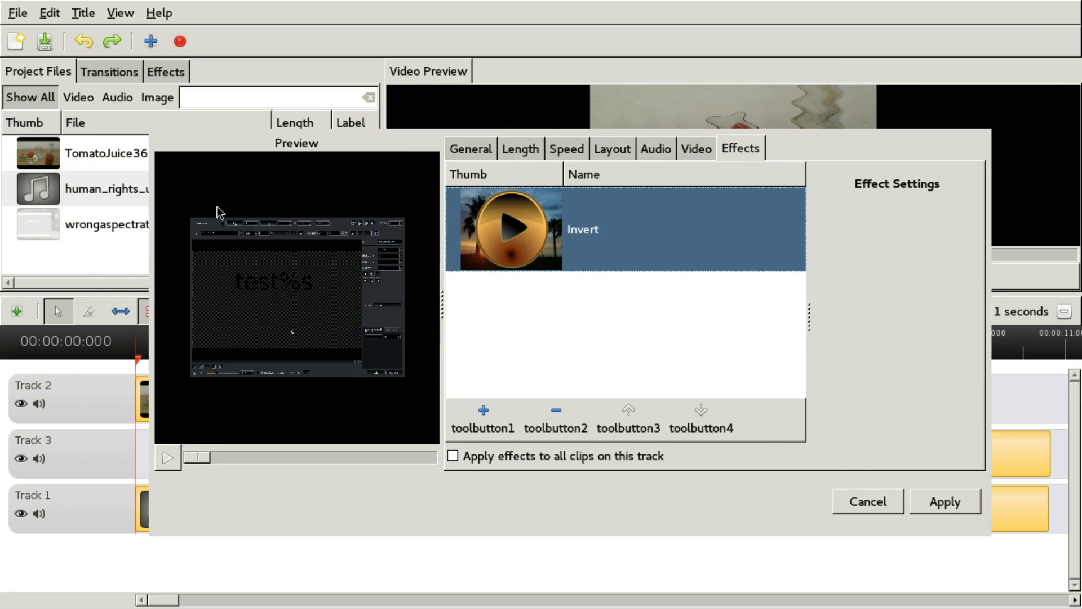
click(866, 503)
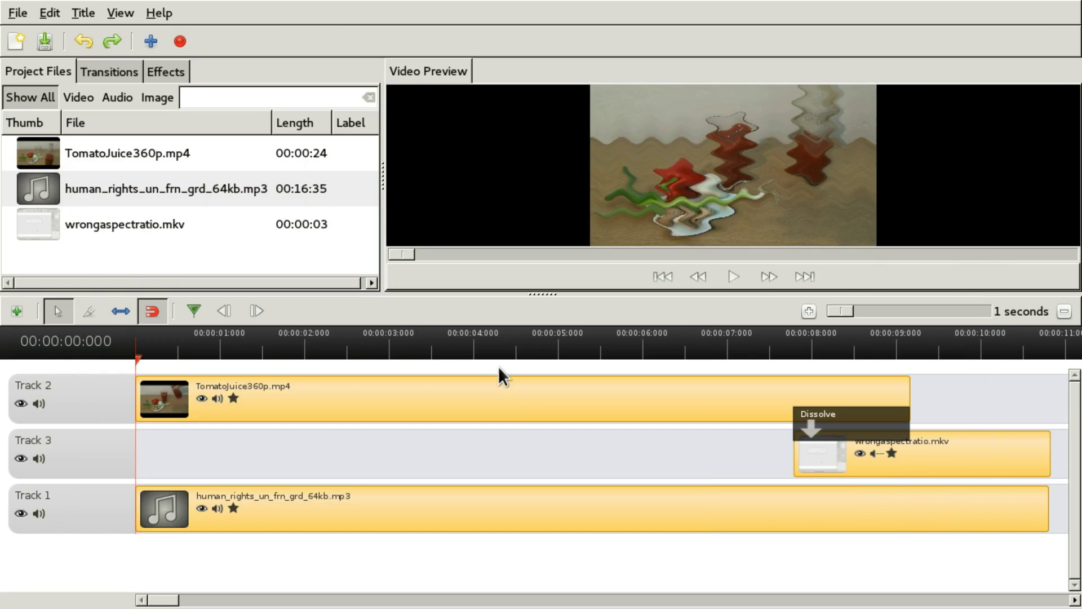
click(180, 41)
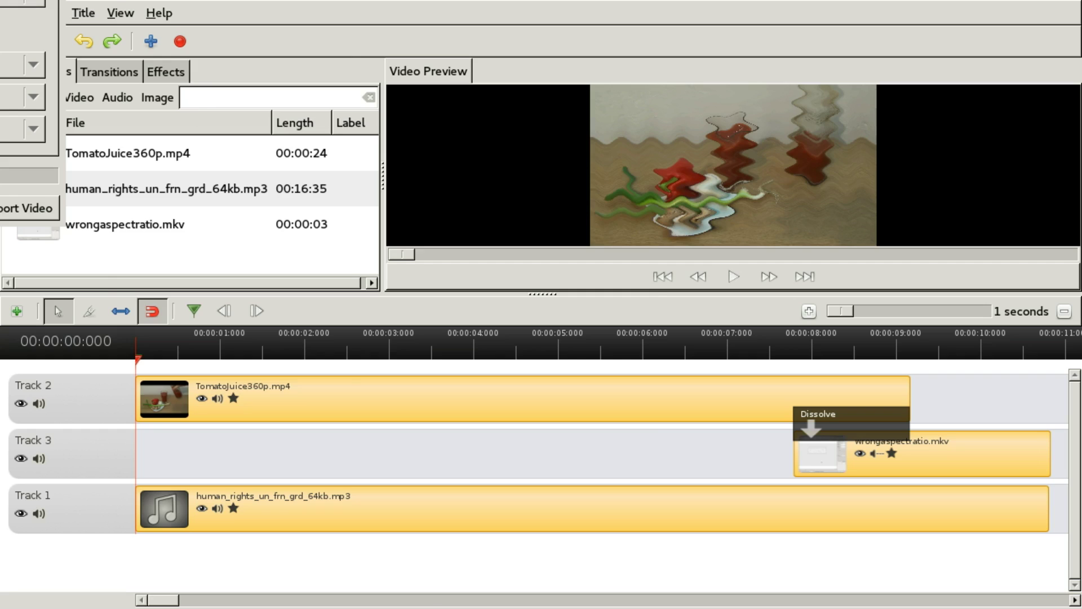
Choose the Web export profile after briefly trying the Device profile.
click(496, 272)
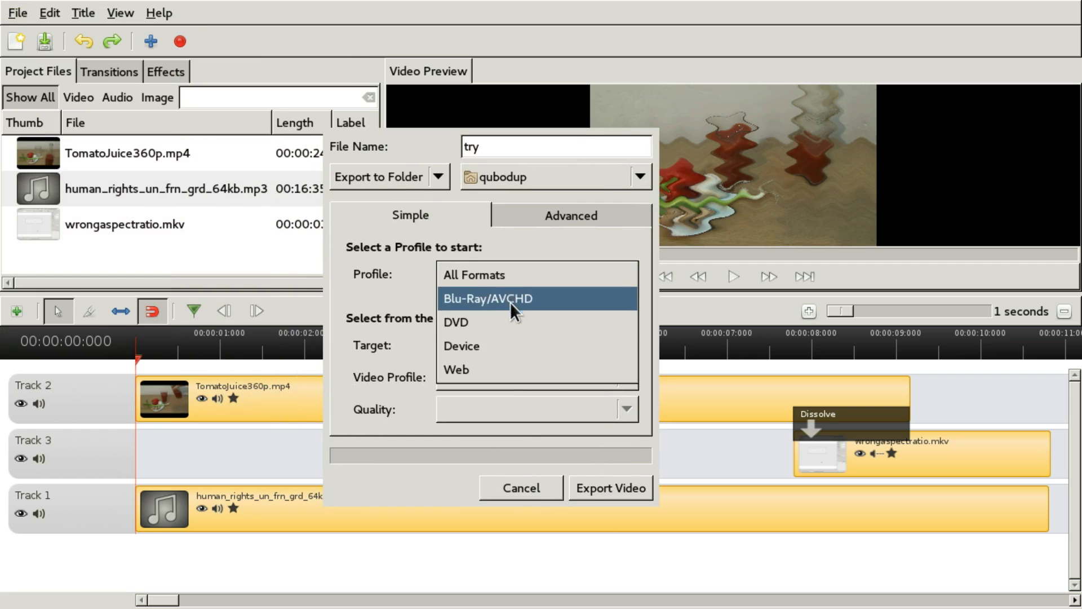
click(492, 352)
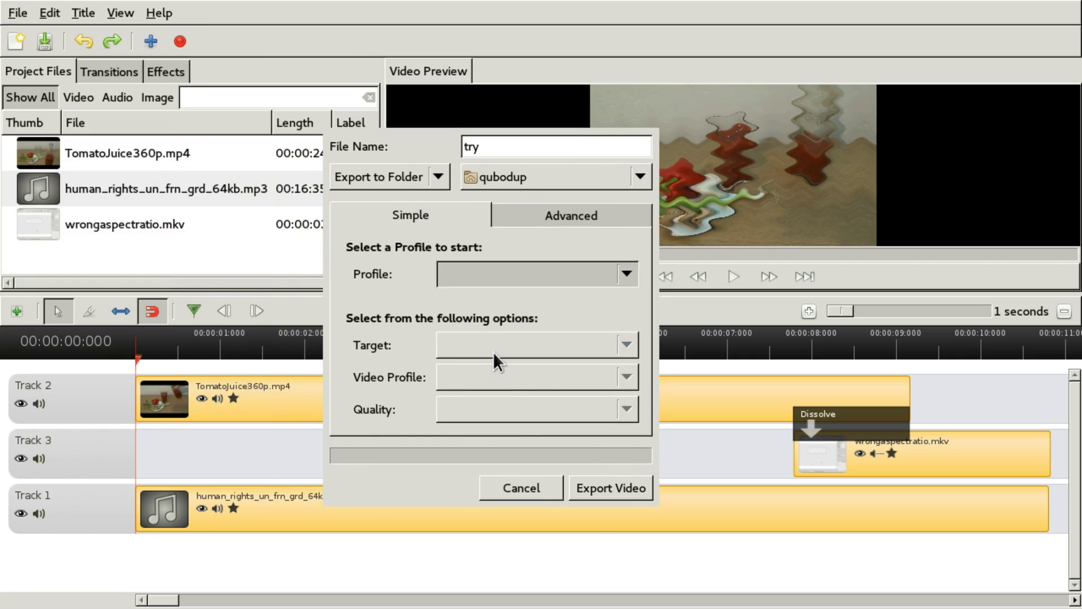
click(481, 374)
click(482, 373)
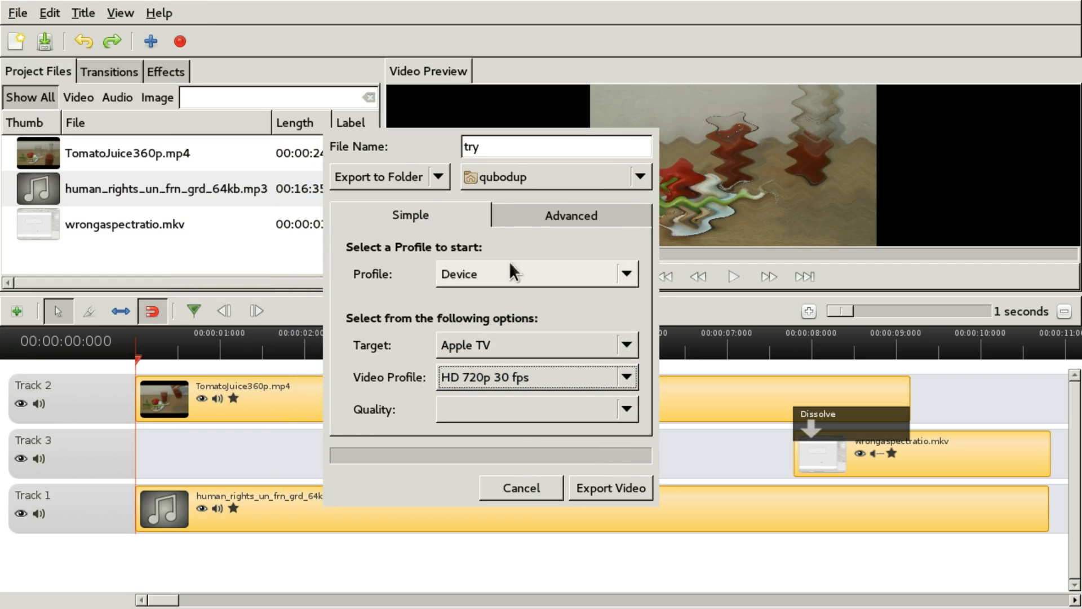
click(513, 273)
click(543, 297)
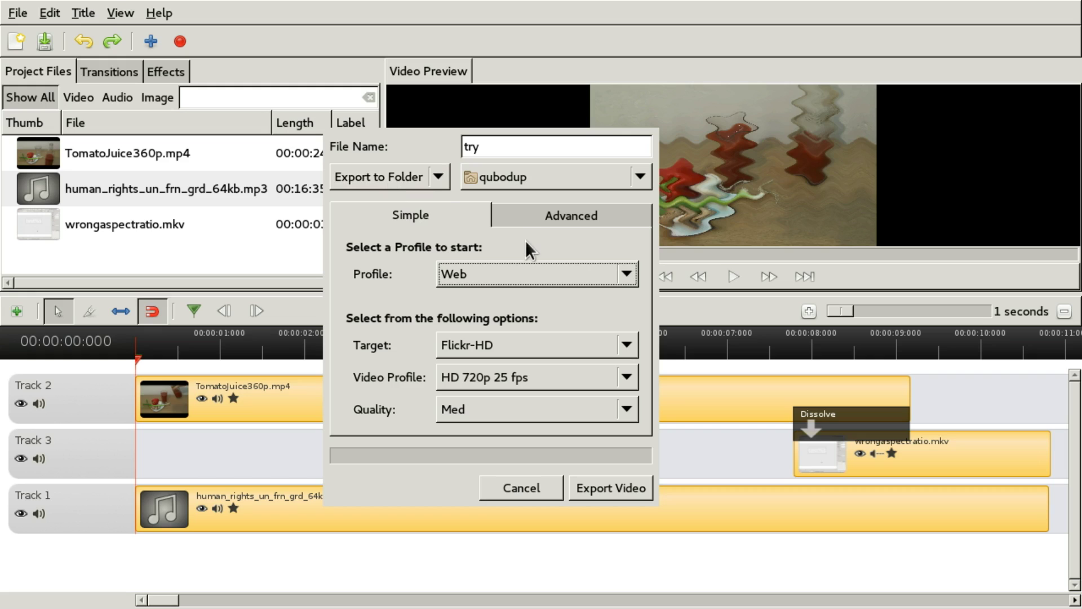
In the advanced options, set the video profile to HD 1080p 30 fps.
click(563, 215)
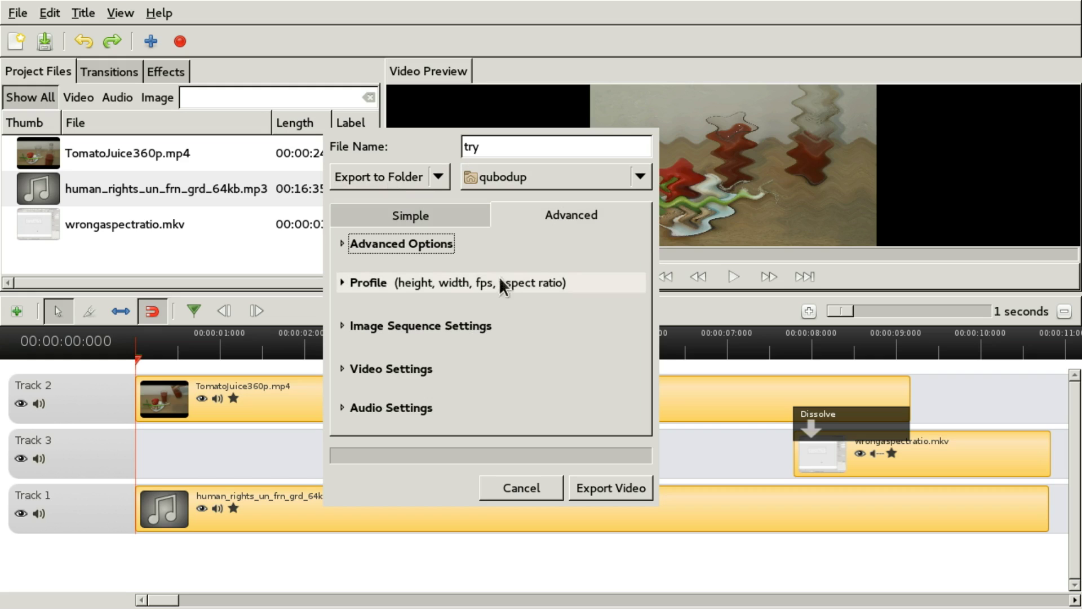
click(436, 245)
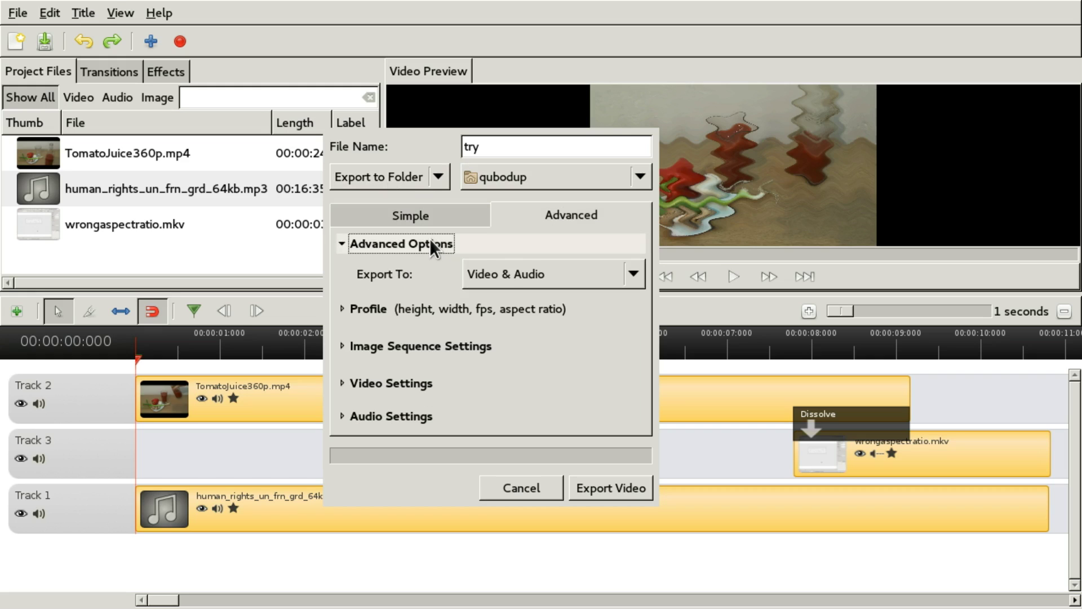
click(429, 242)
click(399, 277)
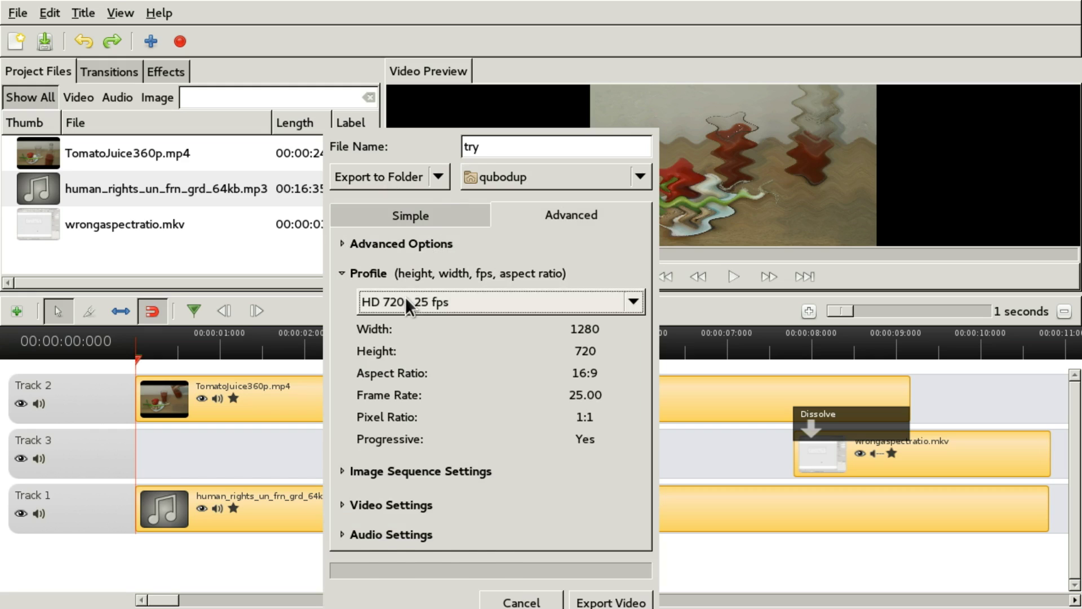
click(406, 295)
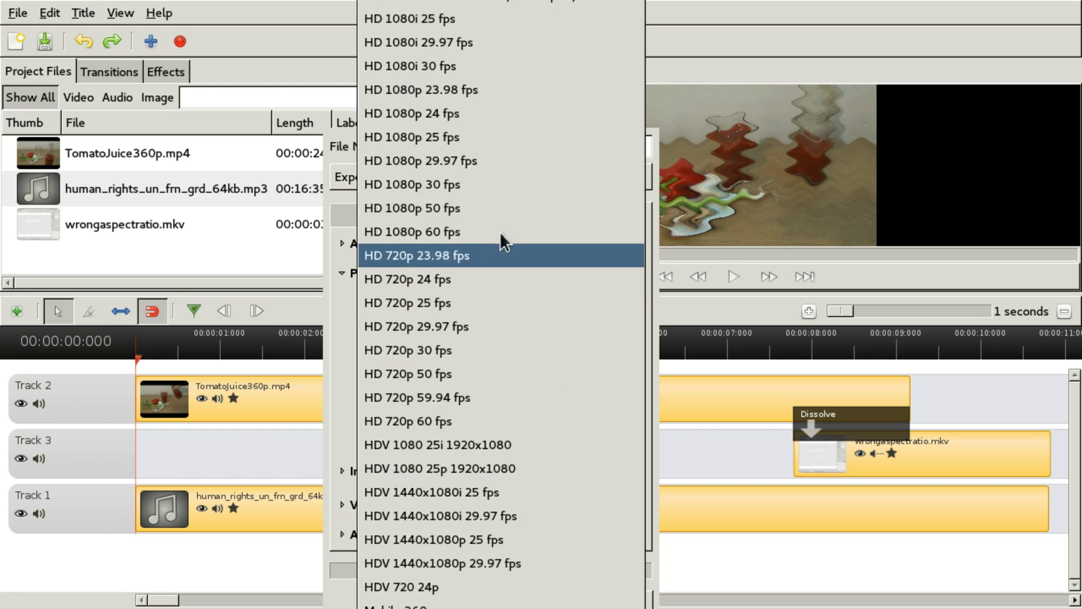
click(496, 184)
click(426, 273)
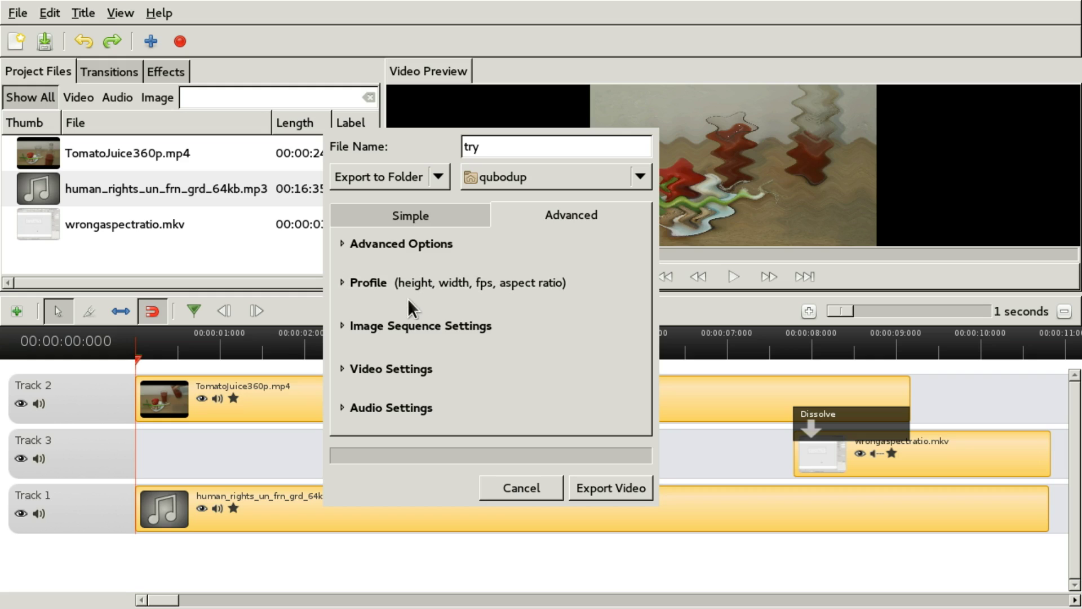
Change the video bitrate from 5 to 8 Mb/s.
click(408, 320)
click(408, 315)
click(408, 367)
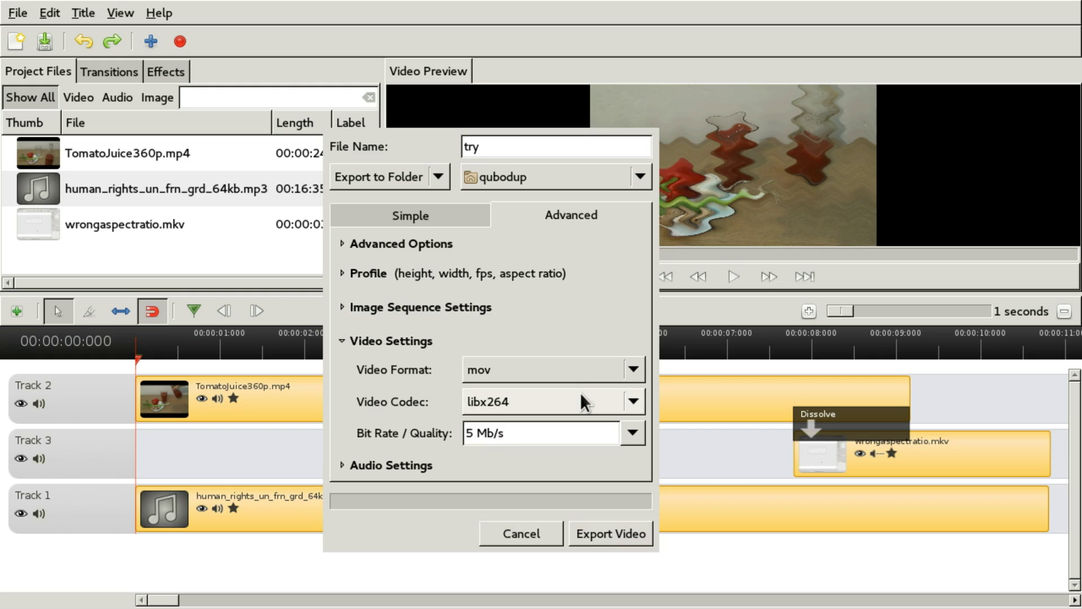
click(632, 433)
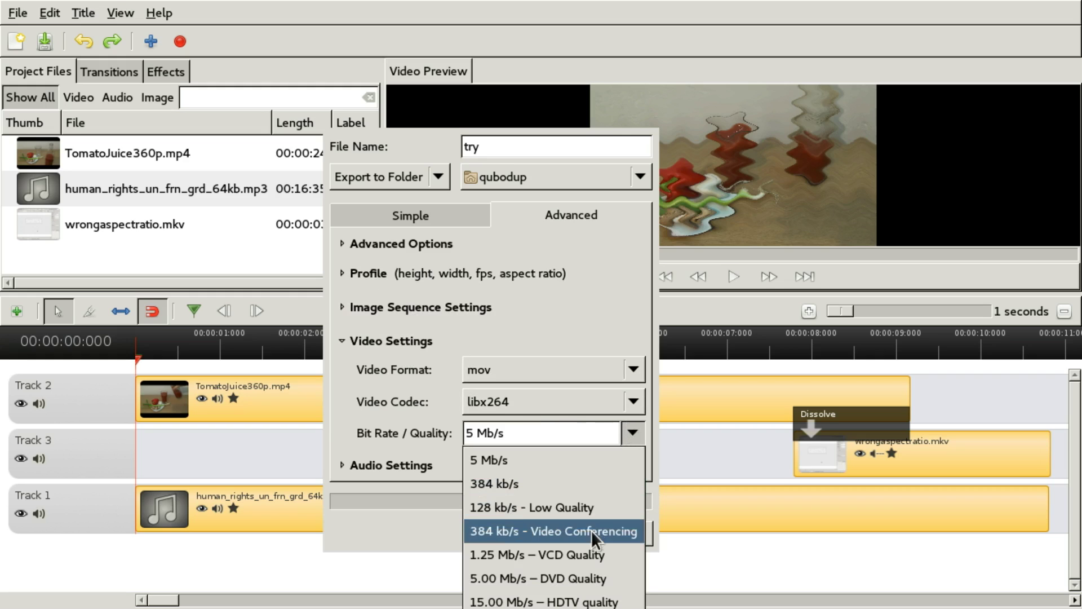
click(483, 433)
key(BackSpace)
key(BackSpace)
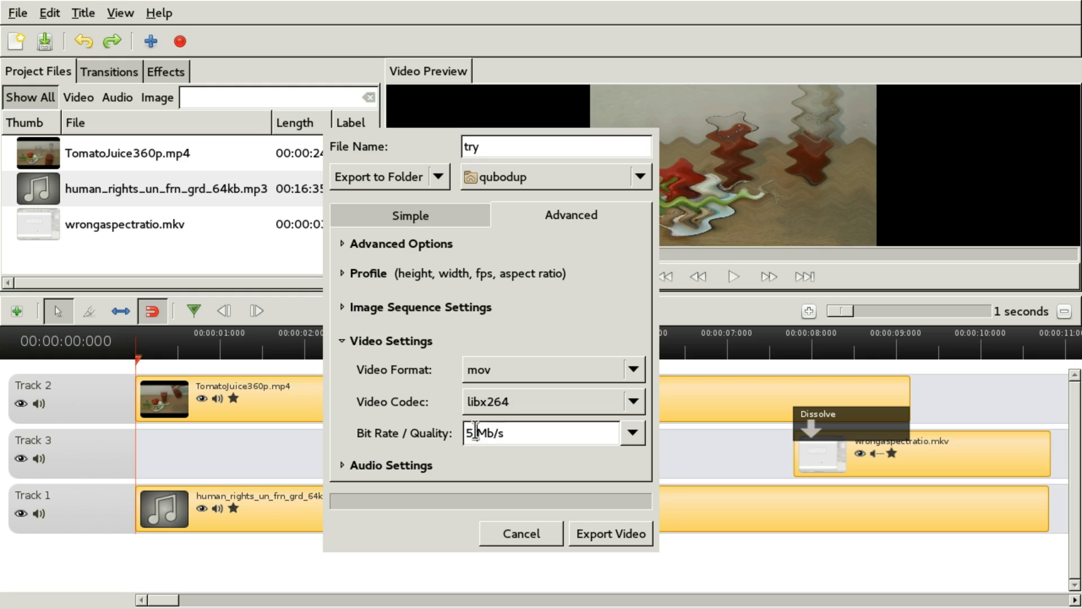
text(8)
click(388, 341)
Set the audio bitrate to 192 kb/s (Better quality) and start the export.
click(380, 405)
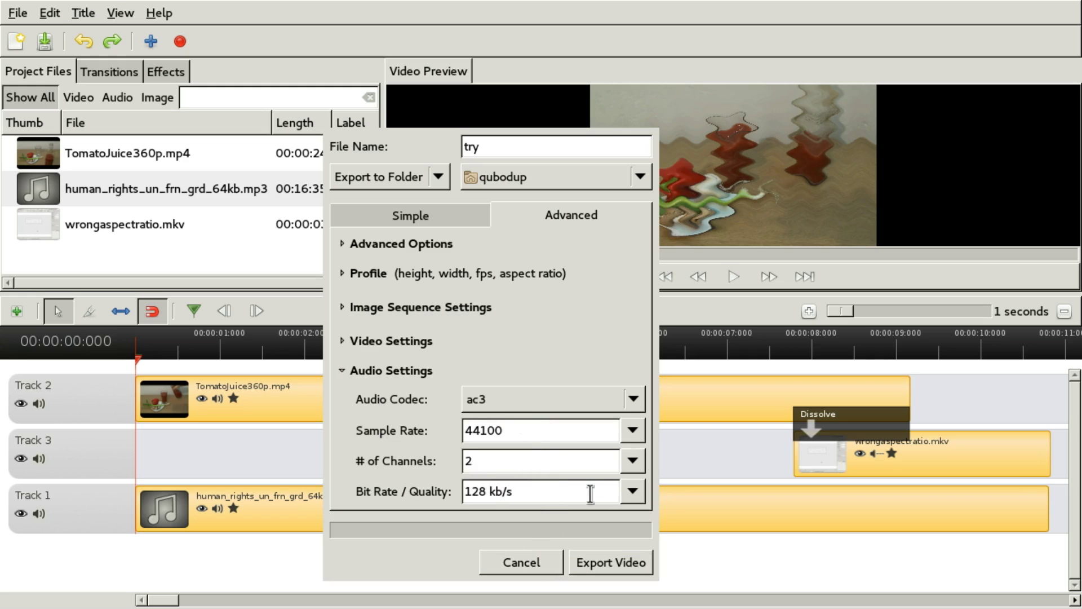
click(632, 491)
click(552, 600)
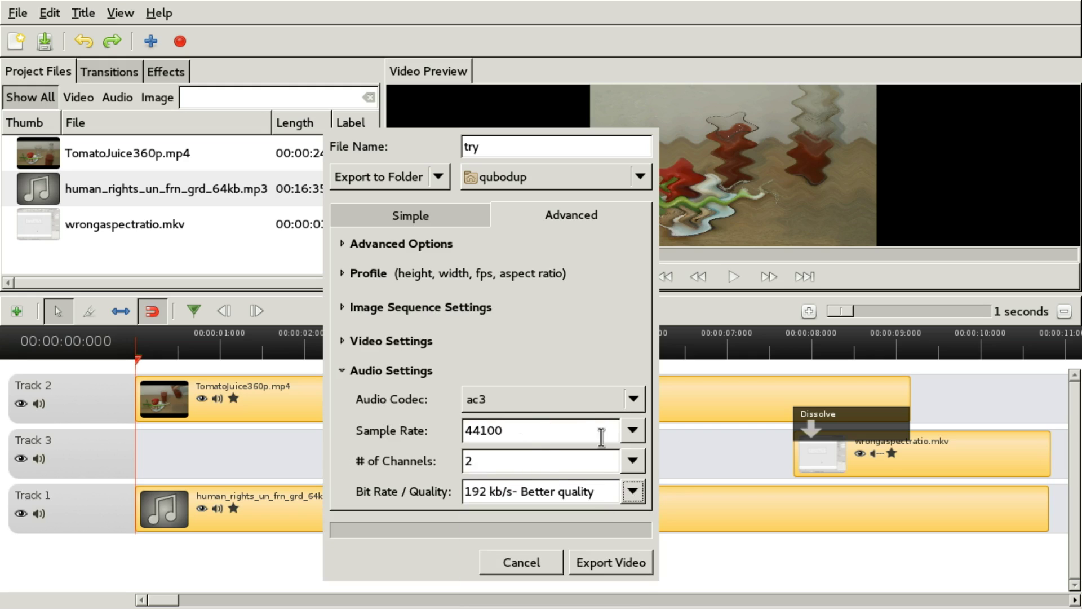
click(623, 563)
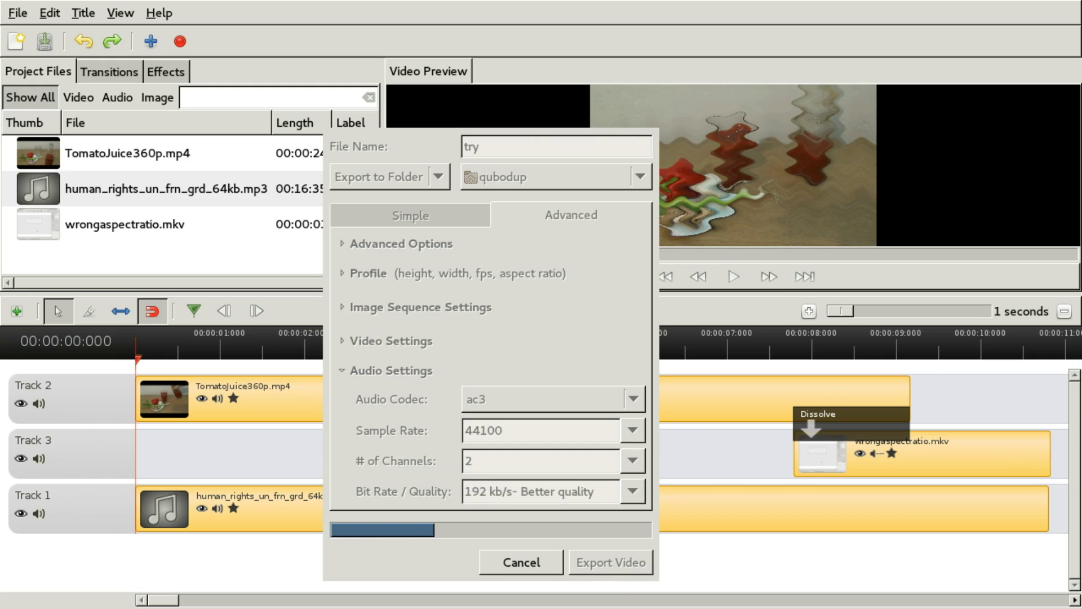
Switch to the file manager to watch try.mov being written, then return to OpenShot.
key(alt+Tab)
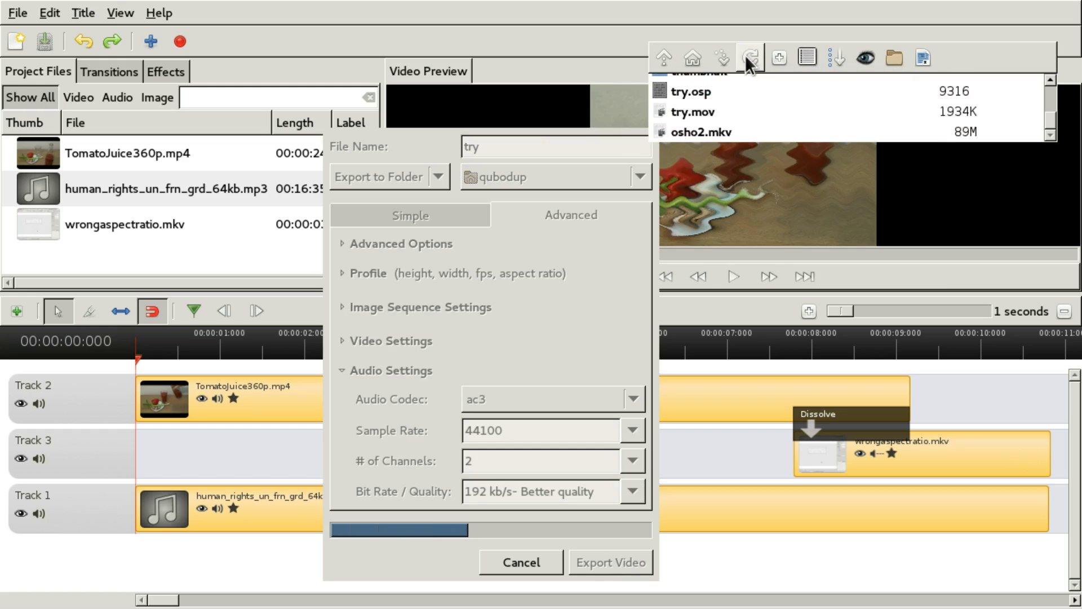
drag(648, 143, 651, 175)
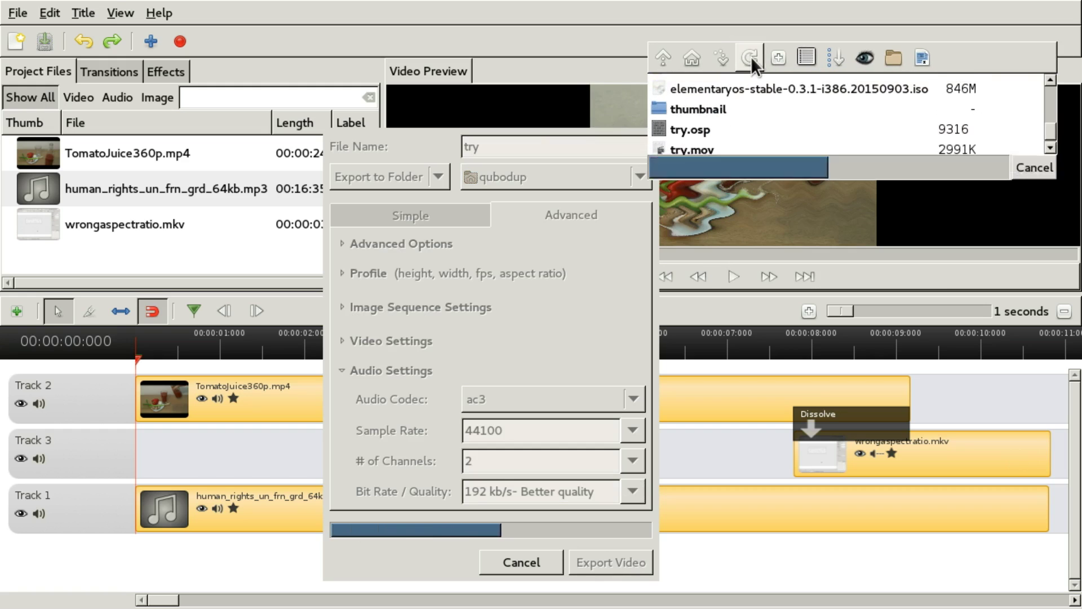
key(alt+Tab)
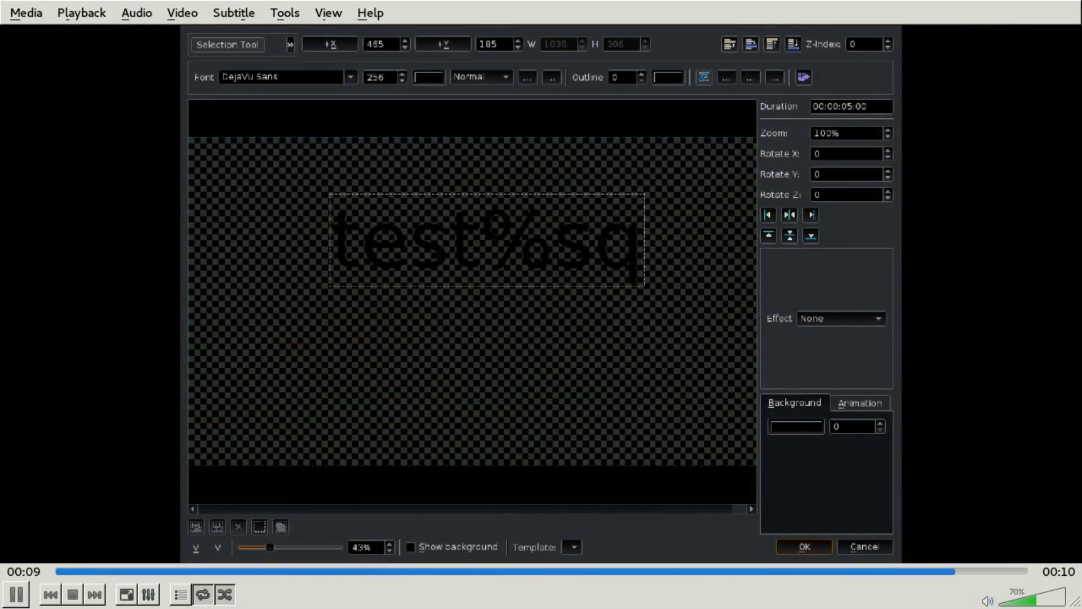
Pause the finished try.mov playback, quit VLC, and zoom out the OpenShot timeline.
key(space)
key(ctrl+q)
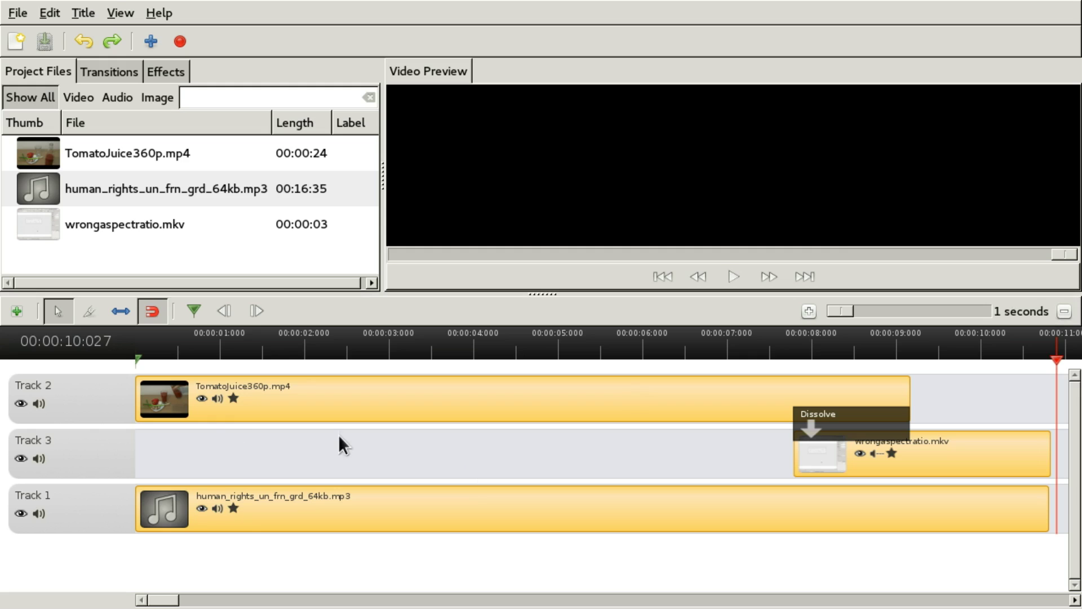
scroll(243, 456, down, 2)
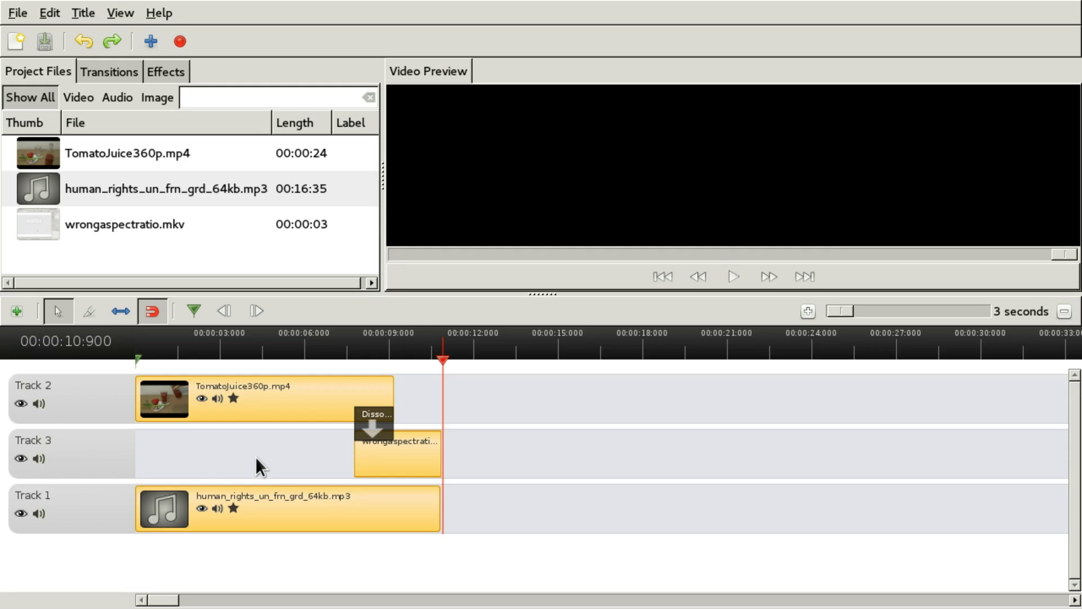